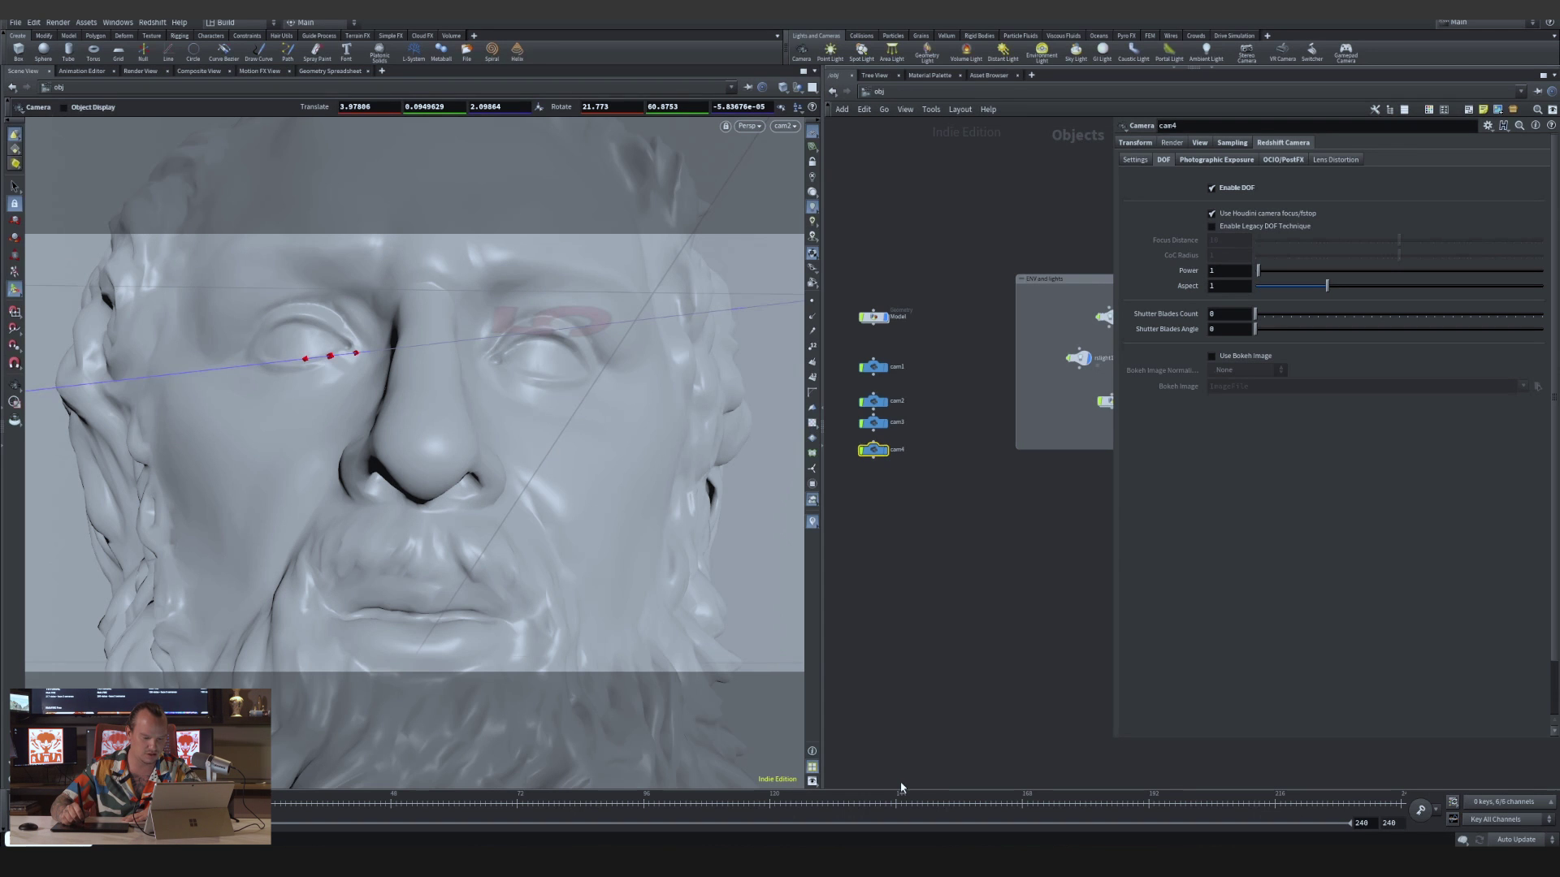
Narrow the 3D viewport to give the network editor more room and bring the ENV and lights group into view
{"action": "left_click", "coordinate": [829, 286]}
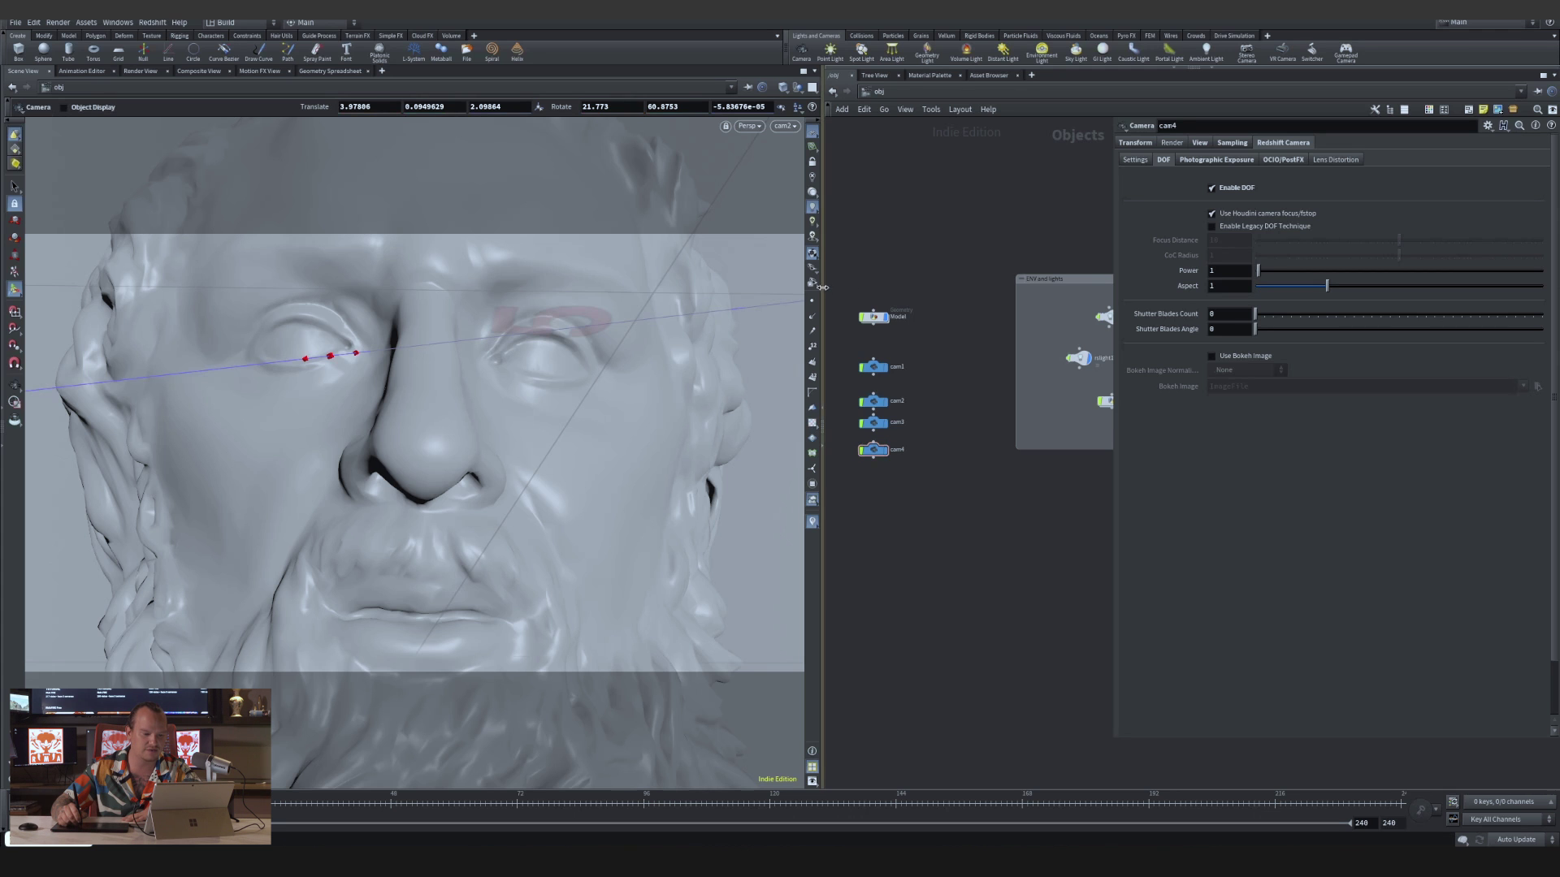
{"action": "left_click_drag", "start_coordinate": [824, 289], "coordinate": [779, 288]}
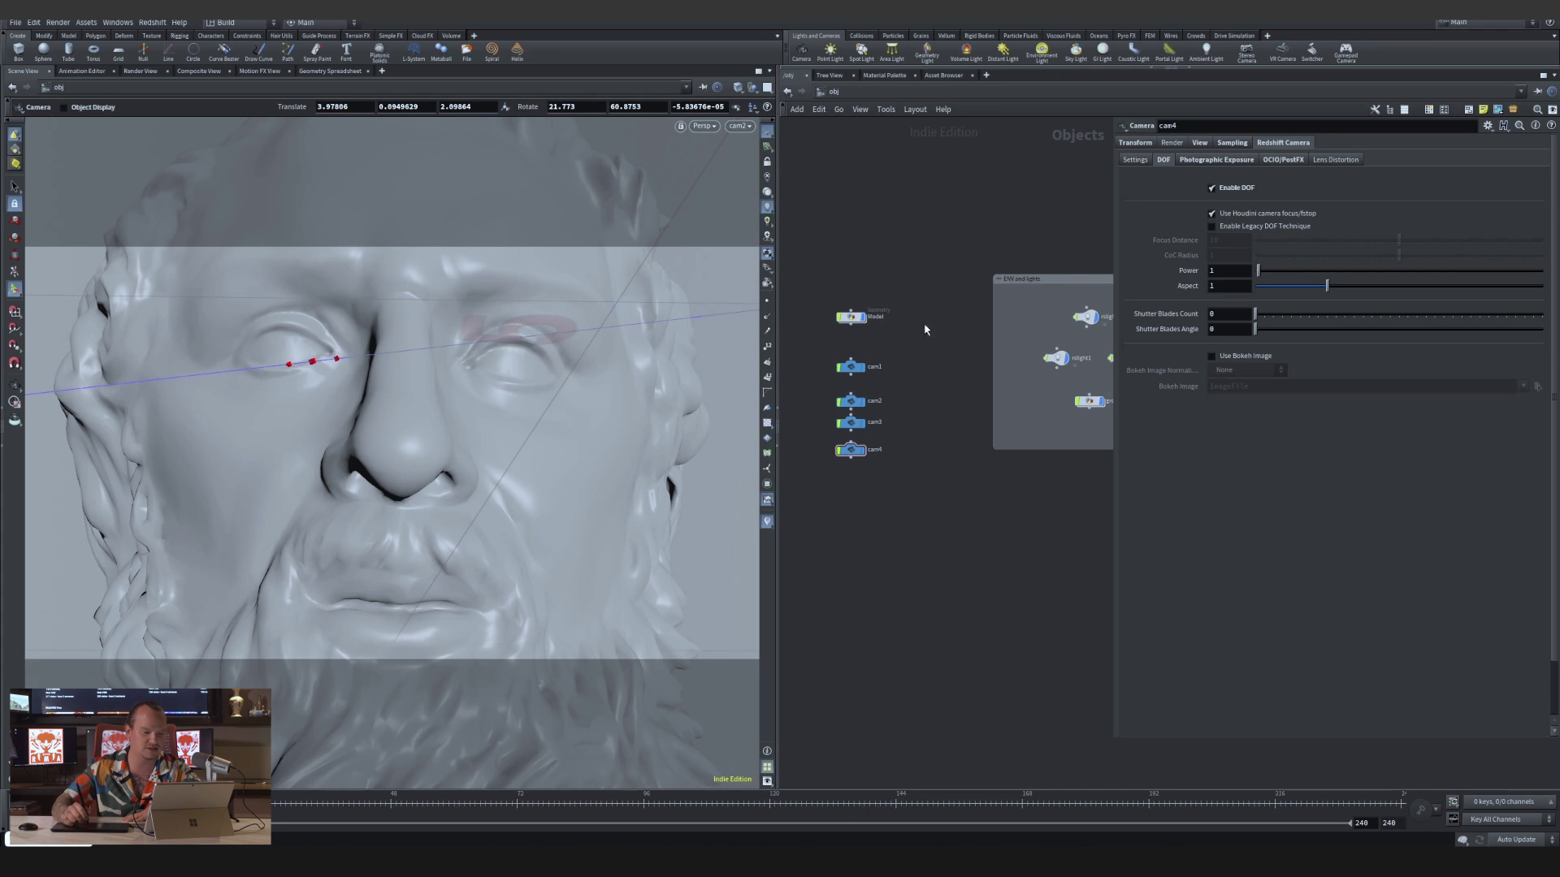
{"action": "middle_click_drag", "start_coordinate": [953, 346], "coordinate": [854, 395]}
Examine the lighting setup around the bust, checking the settings of the dome light and both area lights
{"action": "left_click", "coordinate": [1060, 316]}
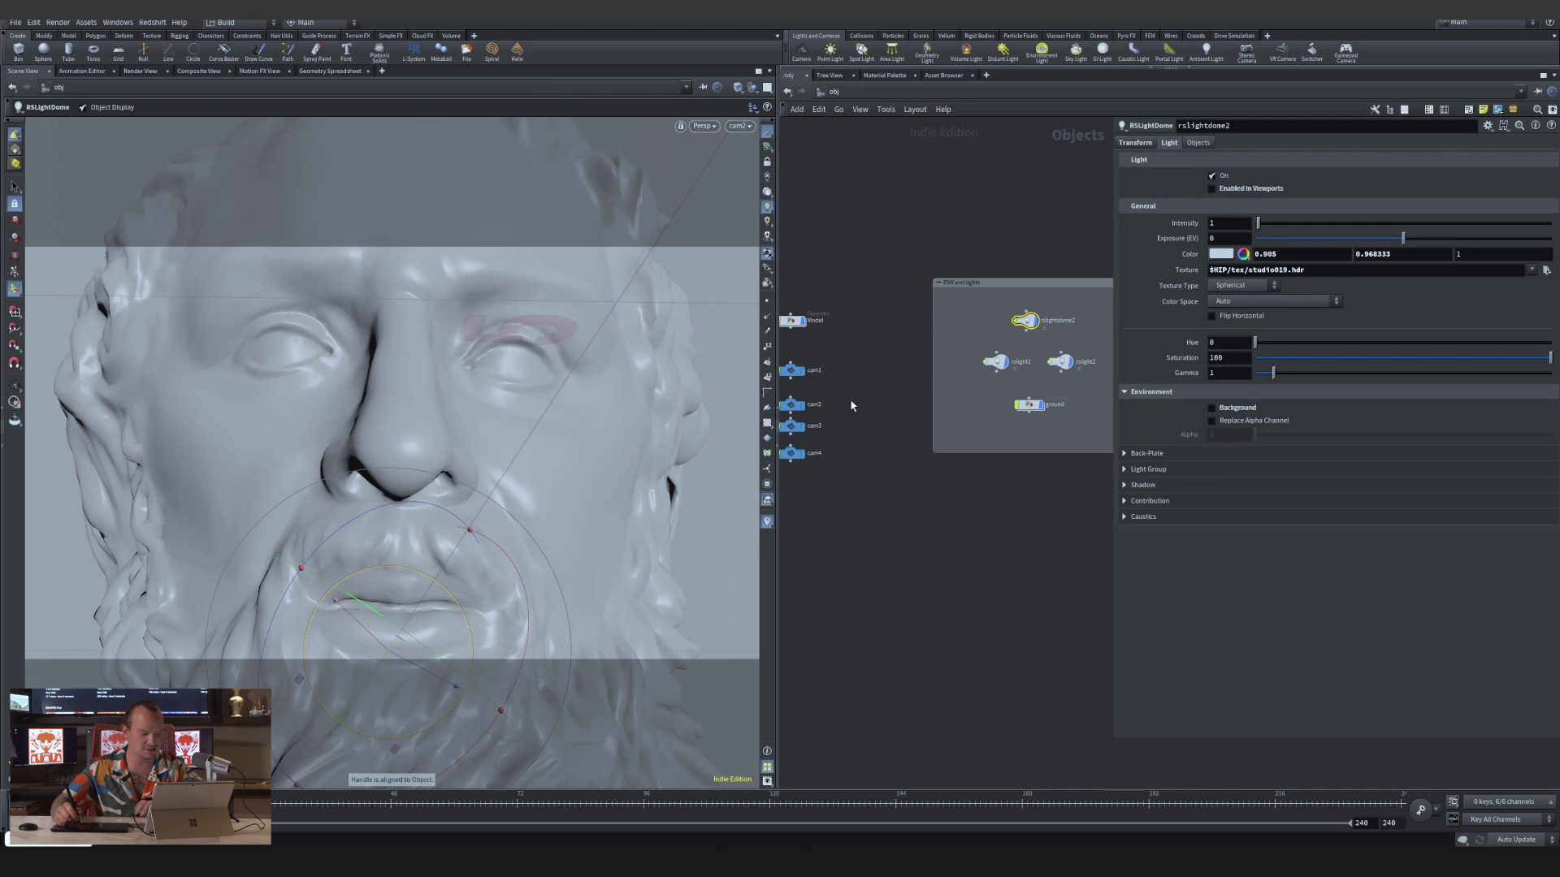
{"action": "right_click_drag", "start_coordinate": [485, 449], "coordinate": [264, 646], "text": "alt"}
{"action": "left_click_drag", "start_coordinate": [264, 646], "coordinate": [446, 474], "text": "alt"}
{"action": "left_click_drag", "start_coordinate": [467, 420], "coordinate": [397, 471]}
{"action": "key", "text": "Return"}
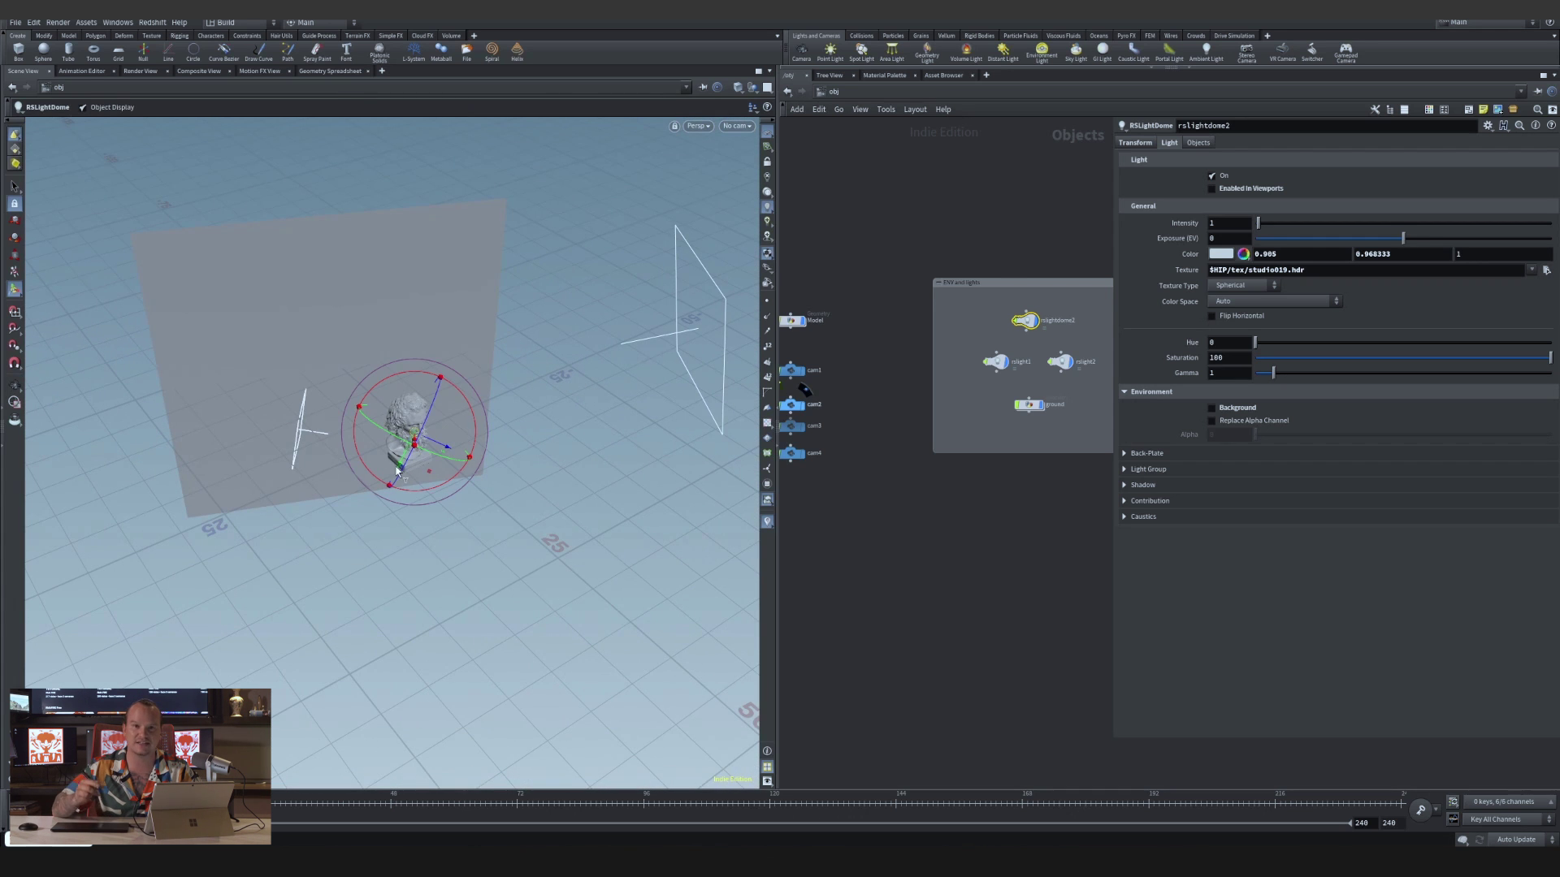
{"action": "scroll", "coordinate": [1028, 381], "scroll_direction": "up", "scroll_amount": 3}
{"action": "left_click", "coordinate": [964, 347]}
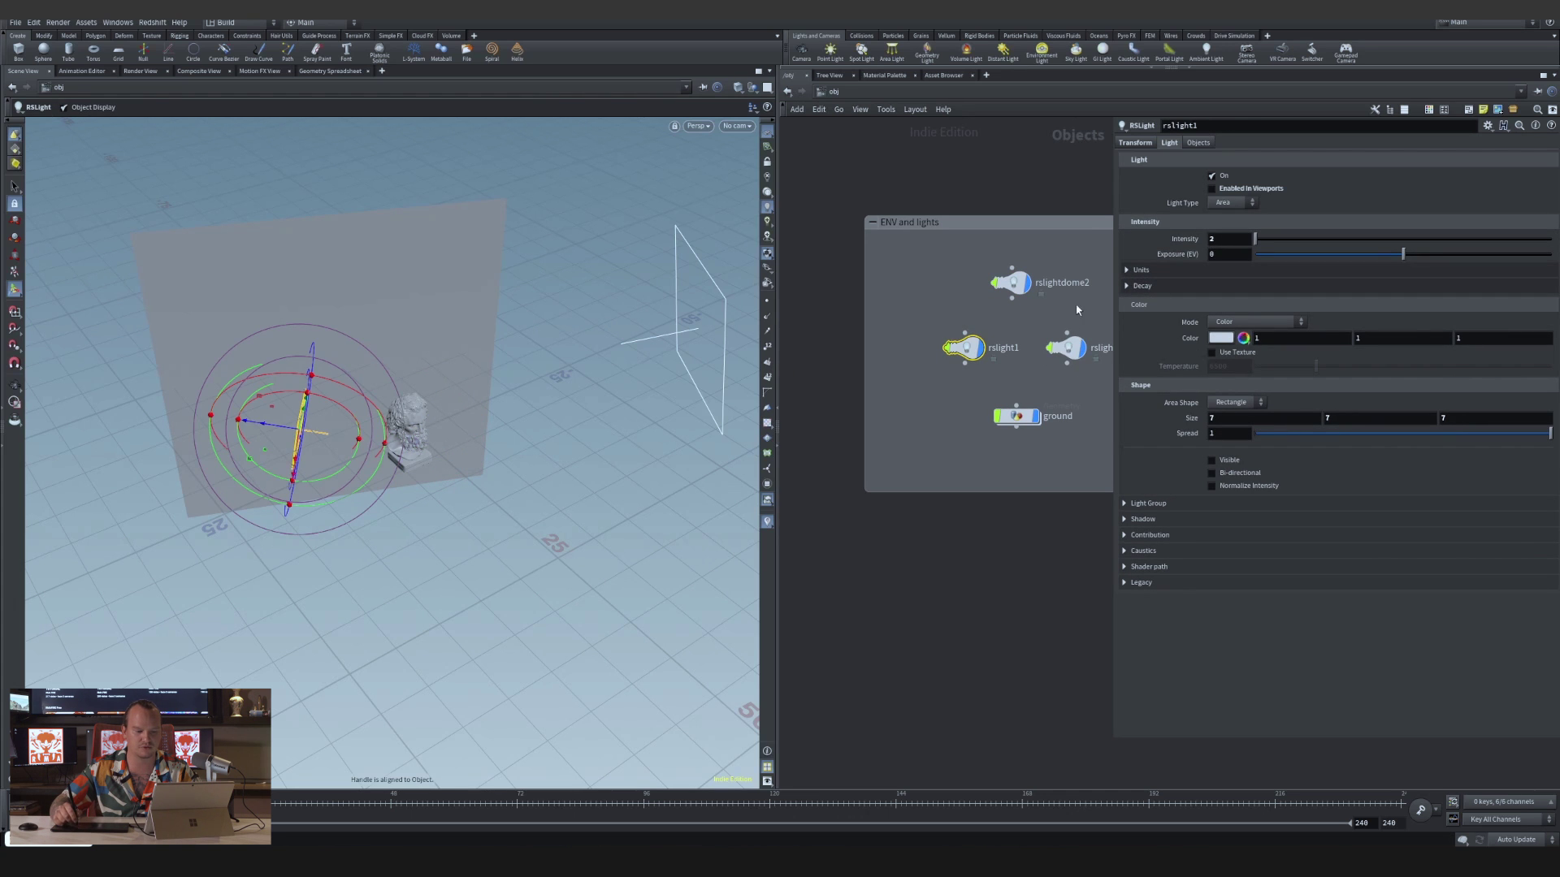
{"action": "left_click", "coordinate": [1066, 348]}
{"action": "left_click", "coordinate": [1012, 282]}
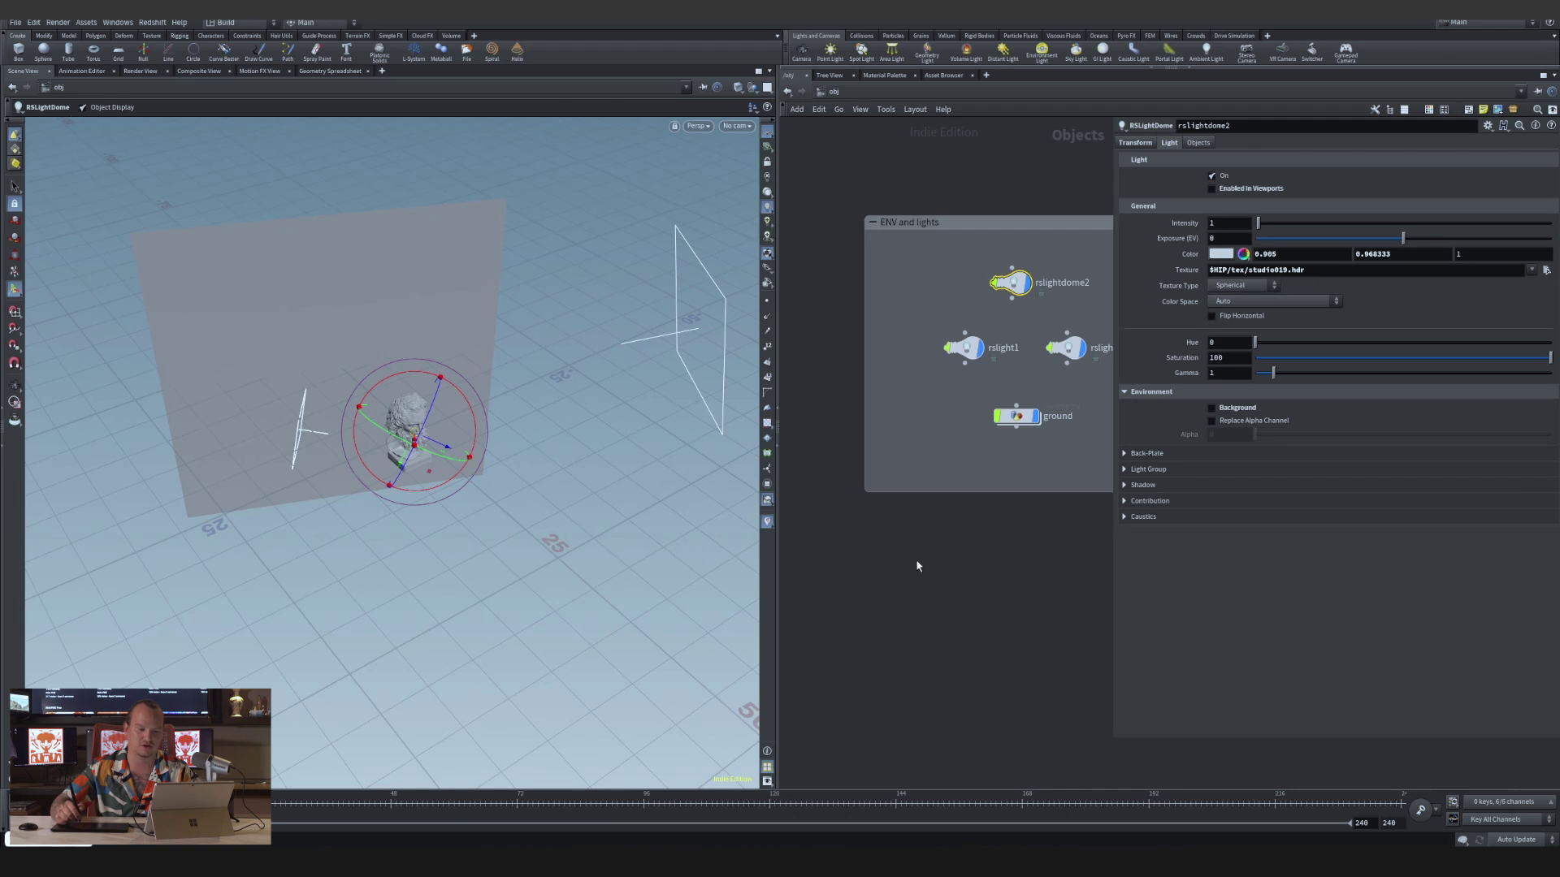
Select cam3 in the network and look at the head through cam1, cam2 and cam4
{"action": "middle_click_drag", "start_coordinate": [897, 512], "coordinate": [911, 497]}
{"action": "middle_click_drag", "start_coordinate": [946, 410], "coordinate": [1058, 406]}
{"action": "middle_click_drag", "start_coordinate": [919, 405], "coordinate": [997, 380]}
{"action": "left_click_drag", "start_coordinate": [935, 297], "coordinate": [841, 460]}
{"action": "left_click_drag", "start_coordinate": [924, 363], "coordinate": [847, 418]}
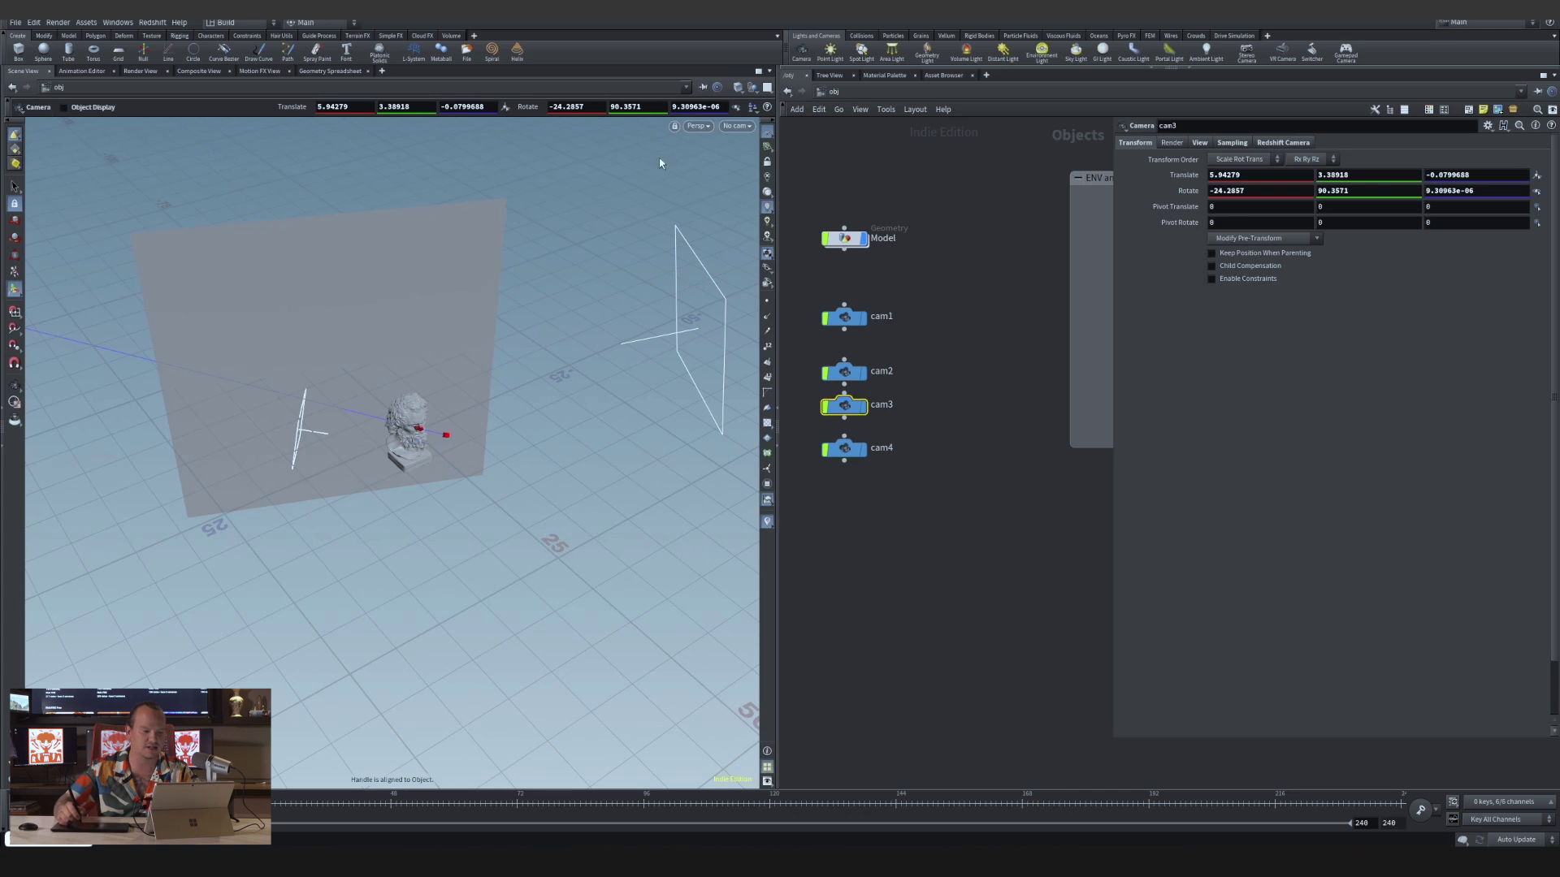
{"action": "left_click", "coordinate": [736, 127]}
{"action": "left_click", "coordinate": [741, 180]}
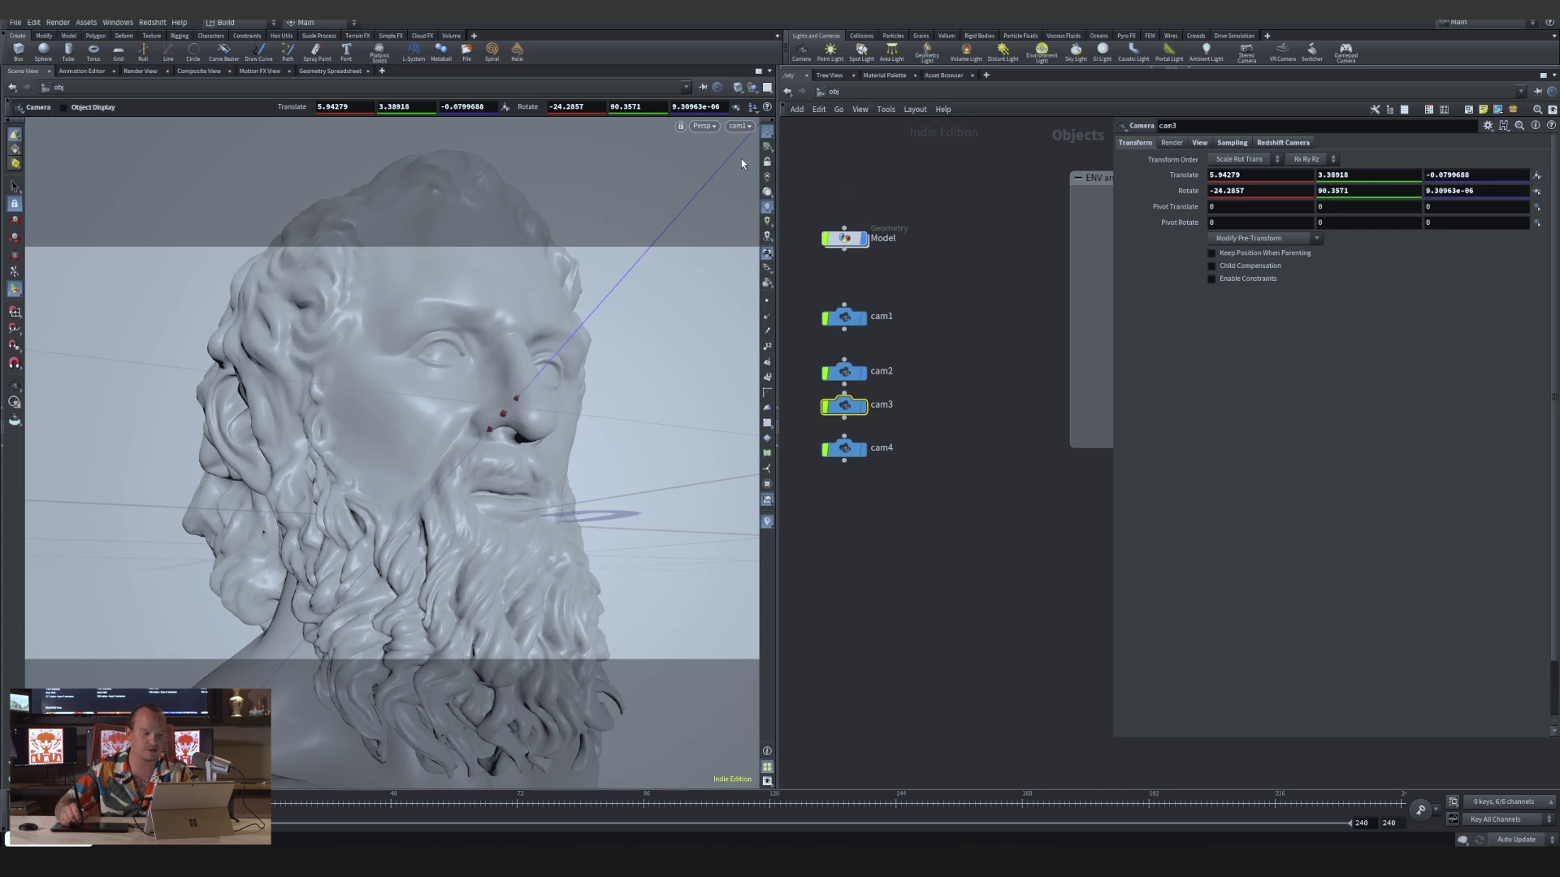
{"action": "left_click", "coordinate": [740, 127]}
{"action": "left_click", "coordinate": [743, 193]}
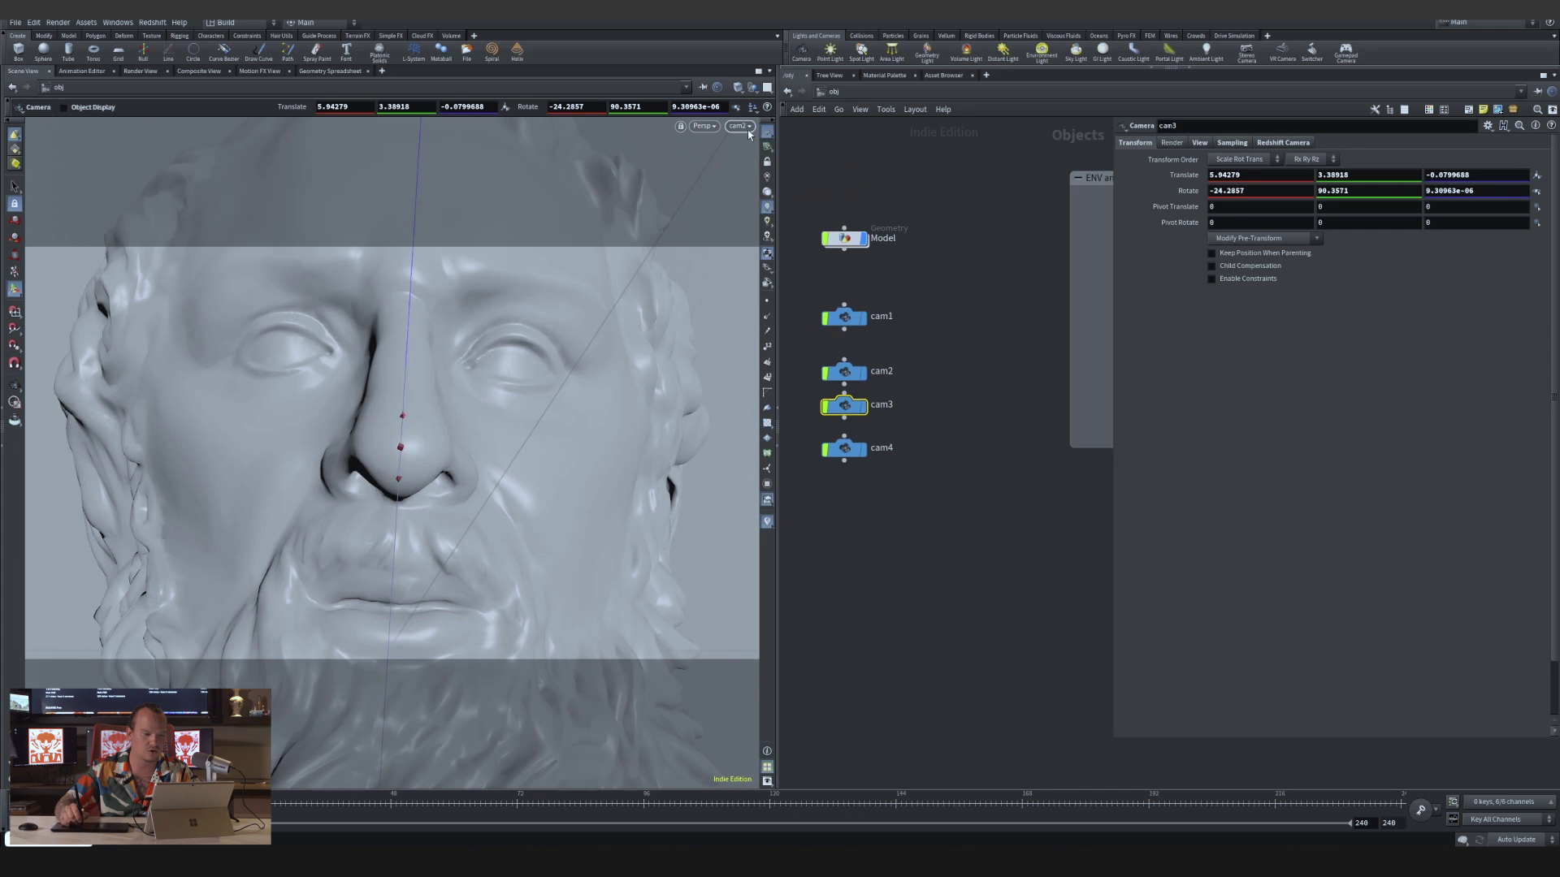
{"action": "left_click", "coordinate": [741, 127]}
{"action": "left_click", "coordinate": [743, 219]}
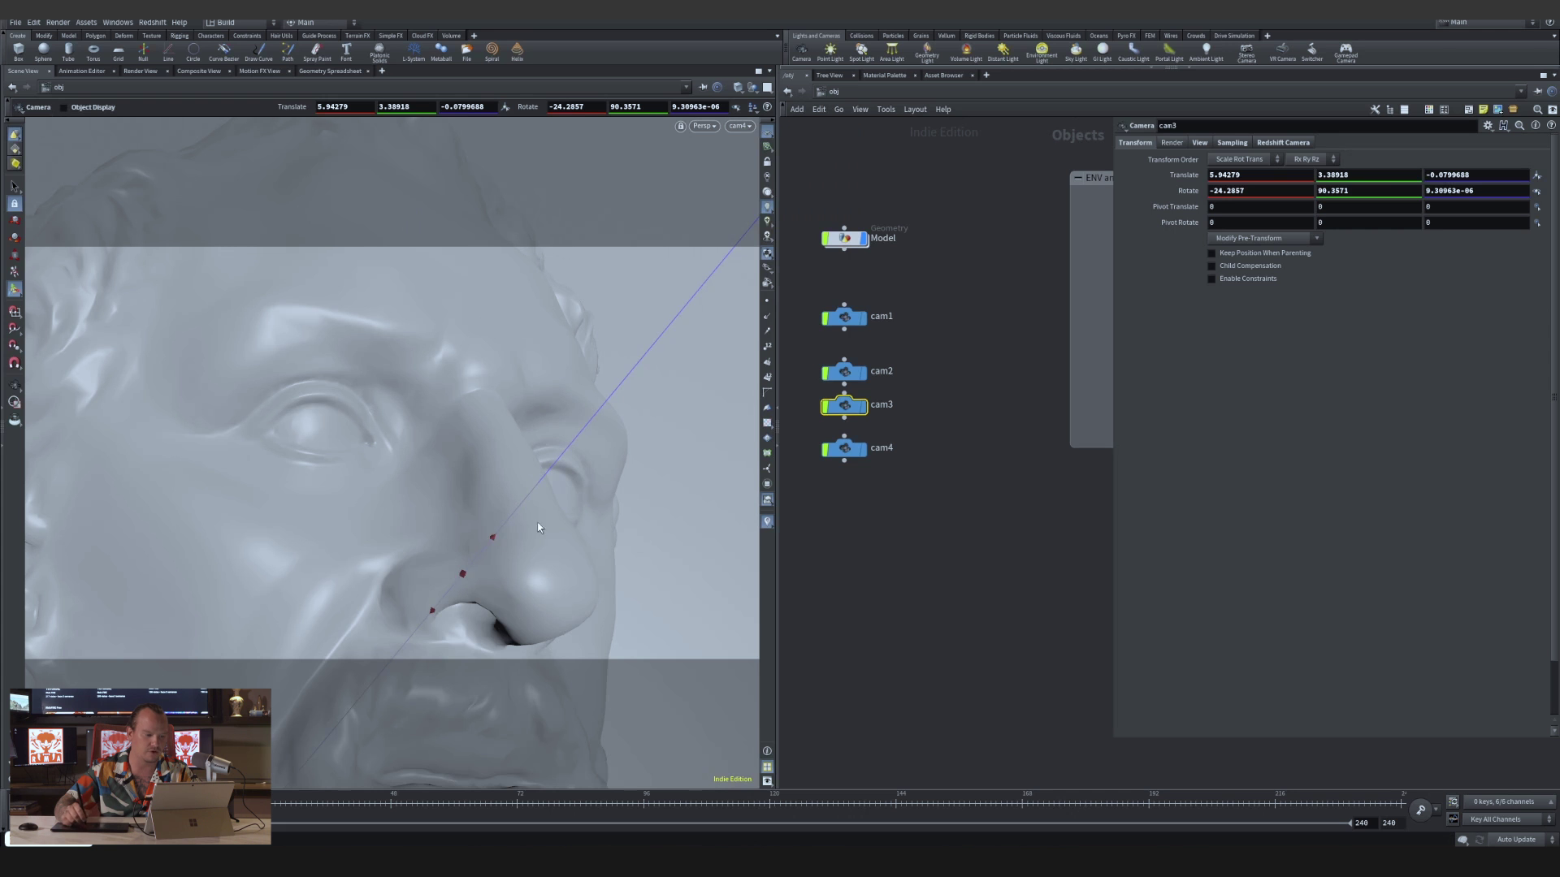
Scrub the timeline to preview the head turning, check the keyed rotation inside Model, and return to the object level
{"action": "left_click_drag", "start_coordinate": [328, 810], "coordinate": [1014, 740]}
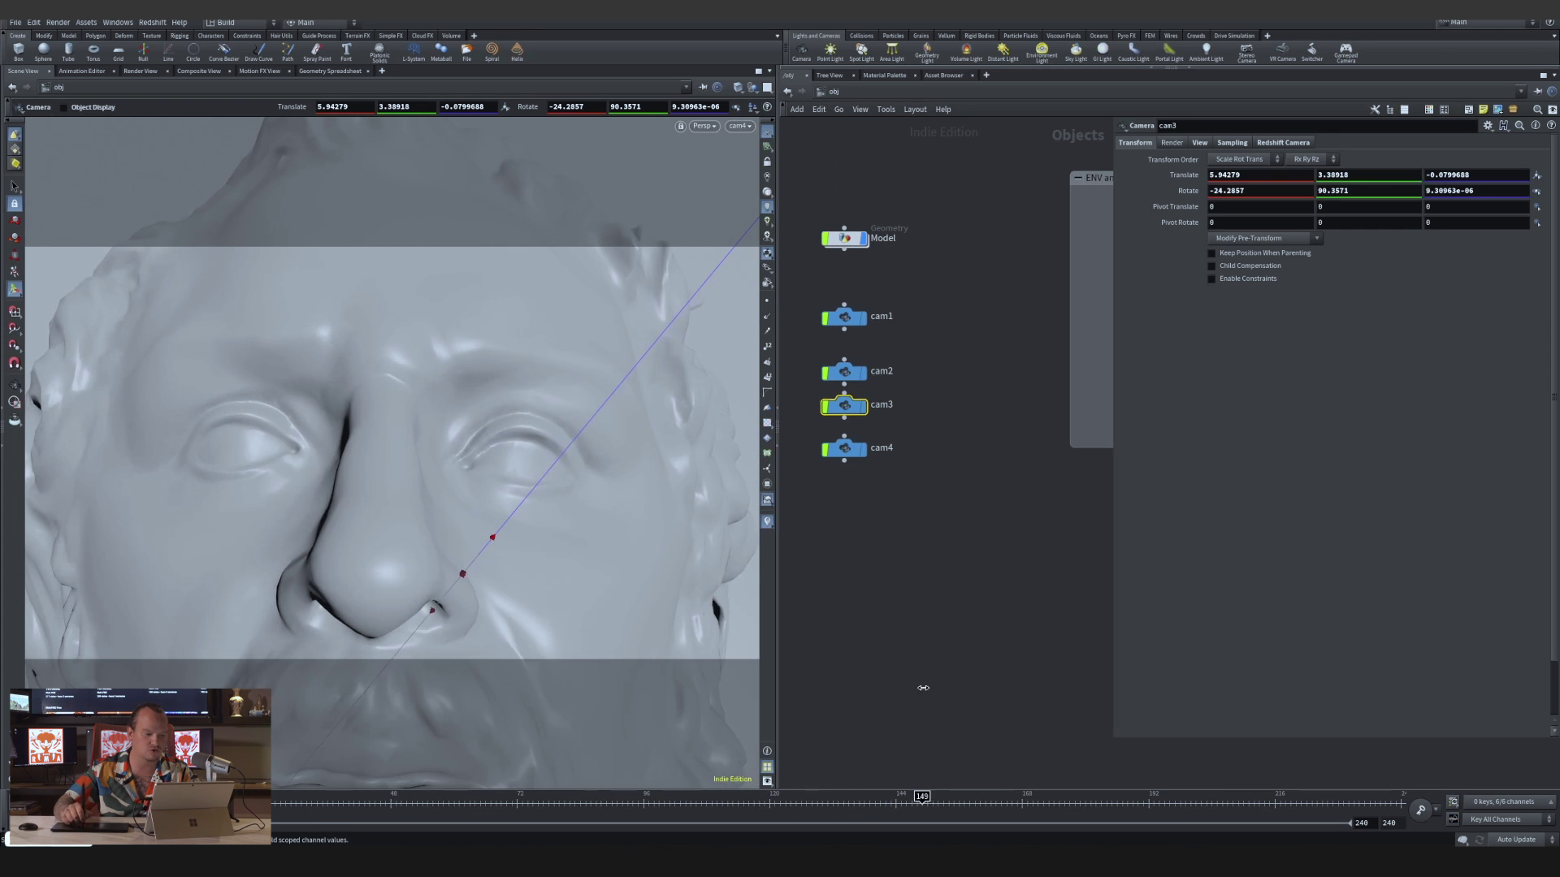
{"action": "double_click", "coordinate": [864, 247]}
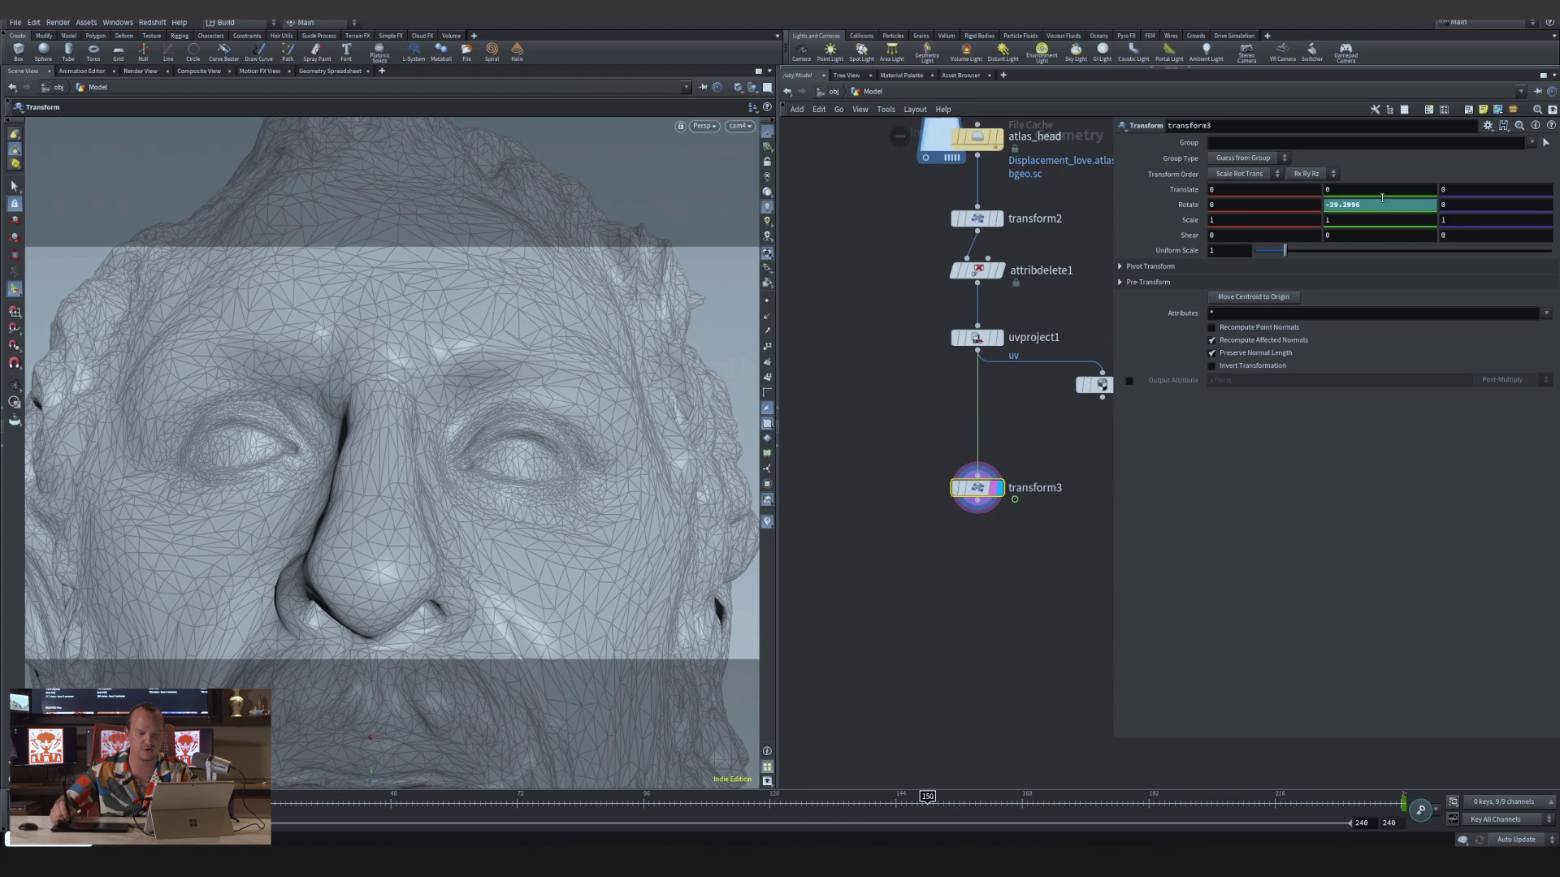
{"action": "left_click", "coordinate": [834, 92]}
Leave the camera view, frame the head, and examine cam1's Redshift depth-of-field settings
{"action": "left_click_drag", "start_coordinate": [539, 442], "coordinate": [643, 422], "text": "alt"}
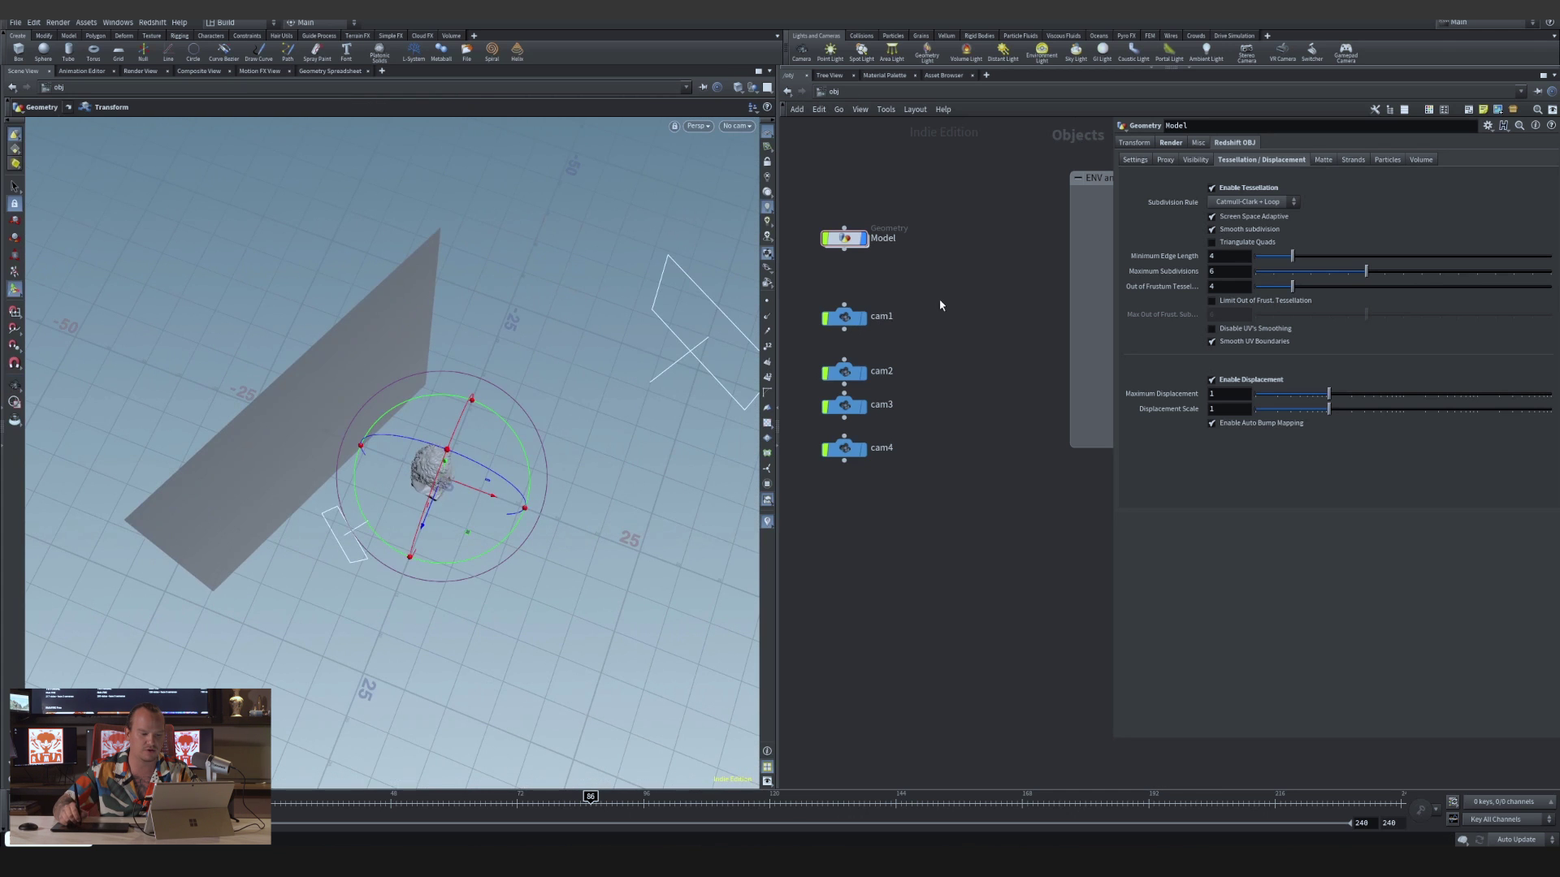
{"action": "left_click", "coordinate": [845, 316]}
{"action": "key", "text": "f"}
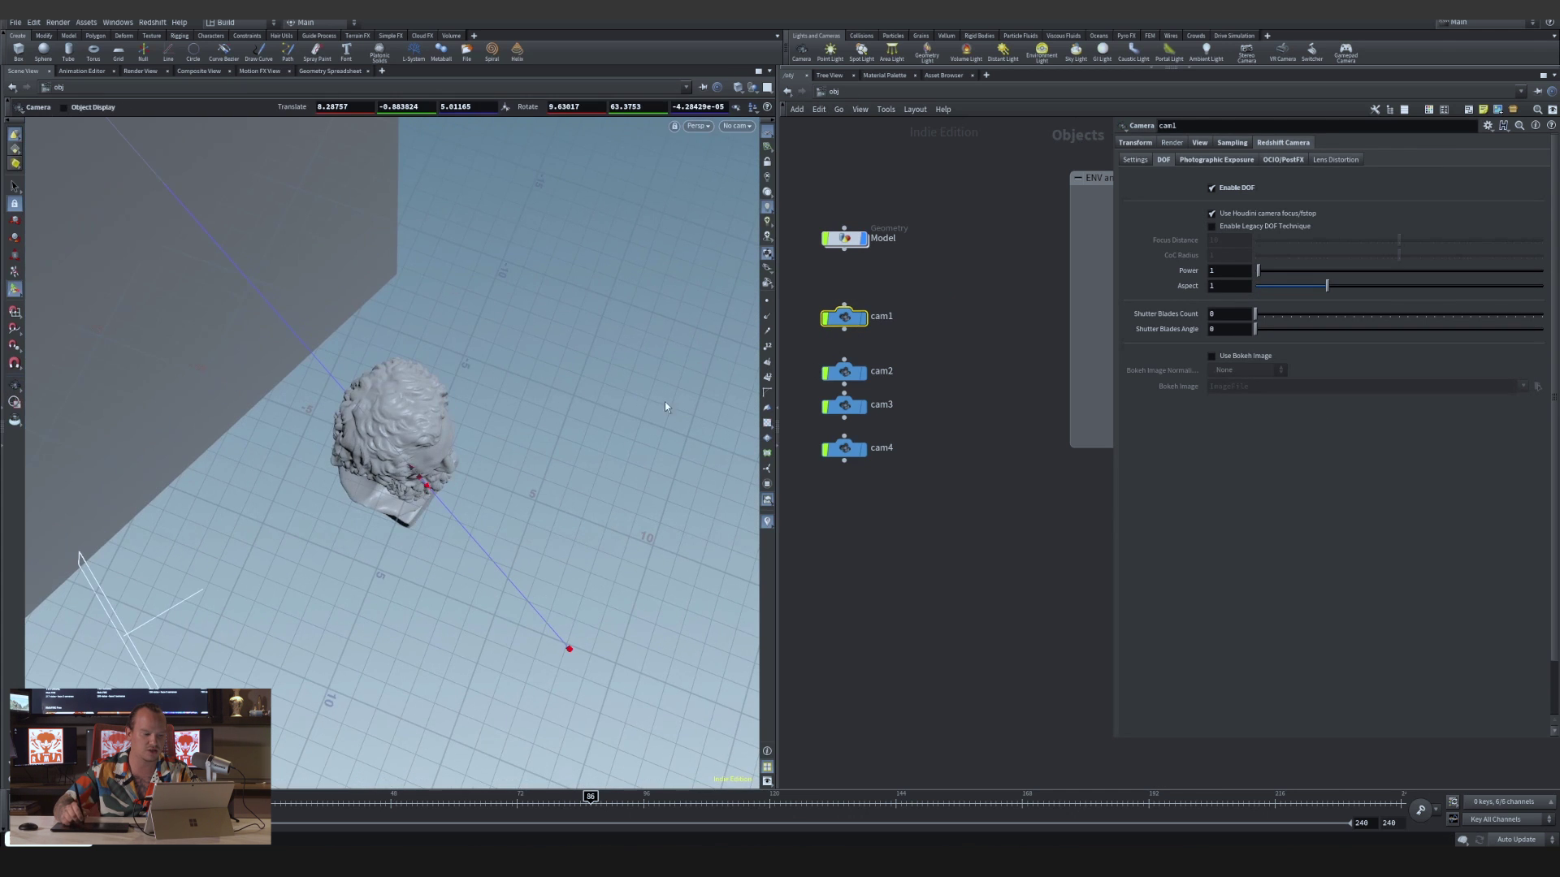
{"action": "right_click_drag", "start_coordinate": [414, 483], "coordinate": [646, 373], "text": "alt"}
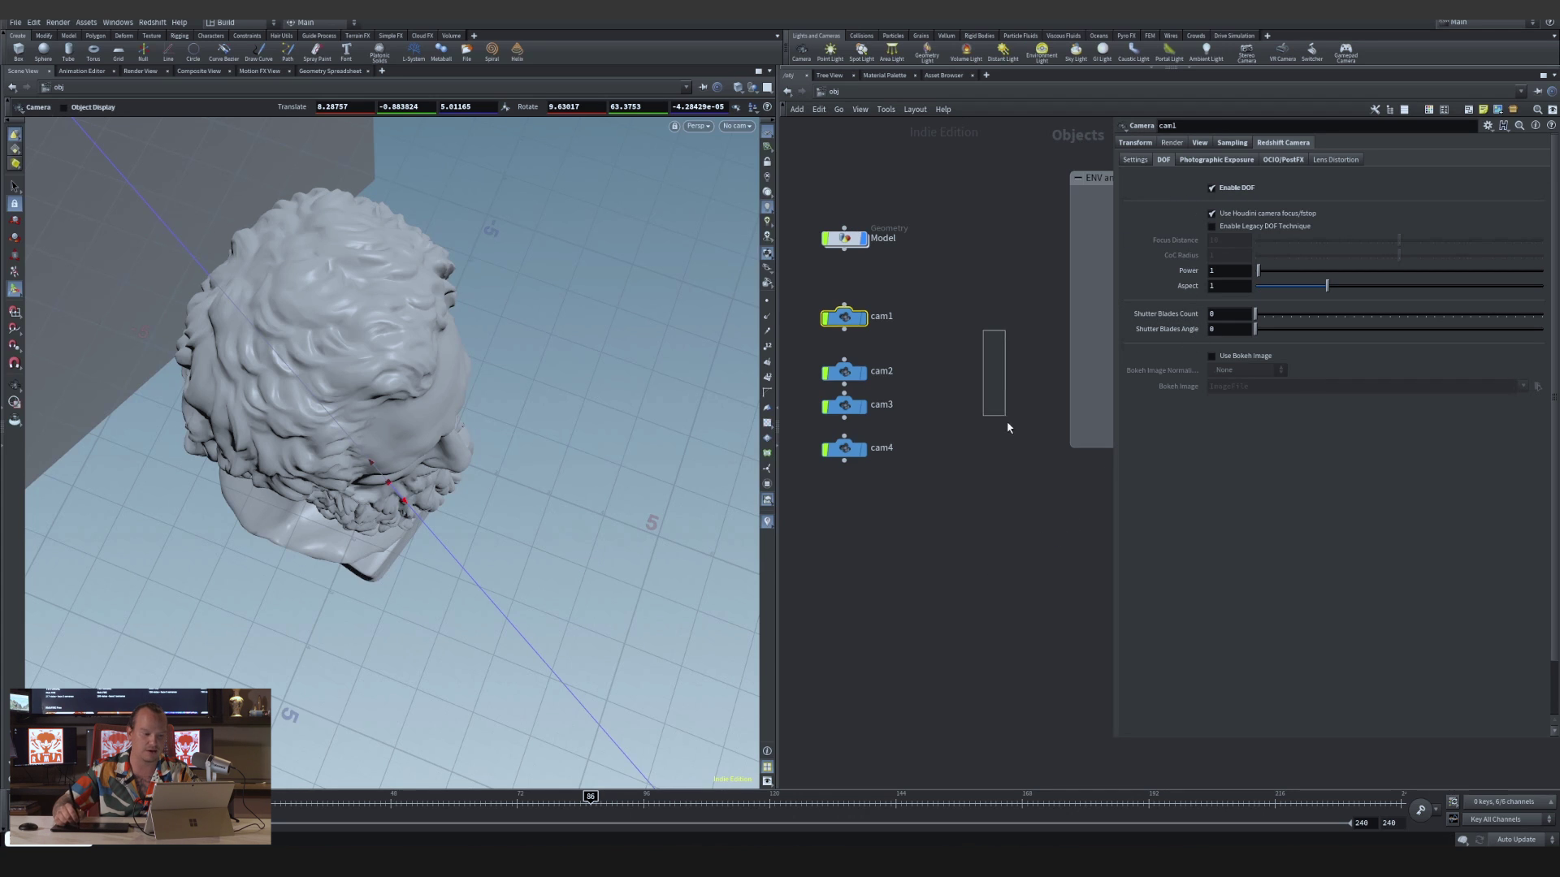
{"action": "left_click_drag", "start_coordinate": [1011, 436], "coordinate": [1009, 453]}
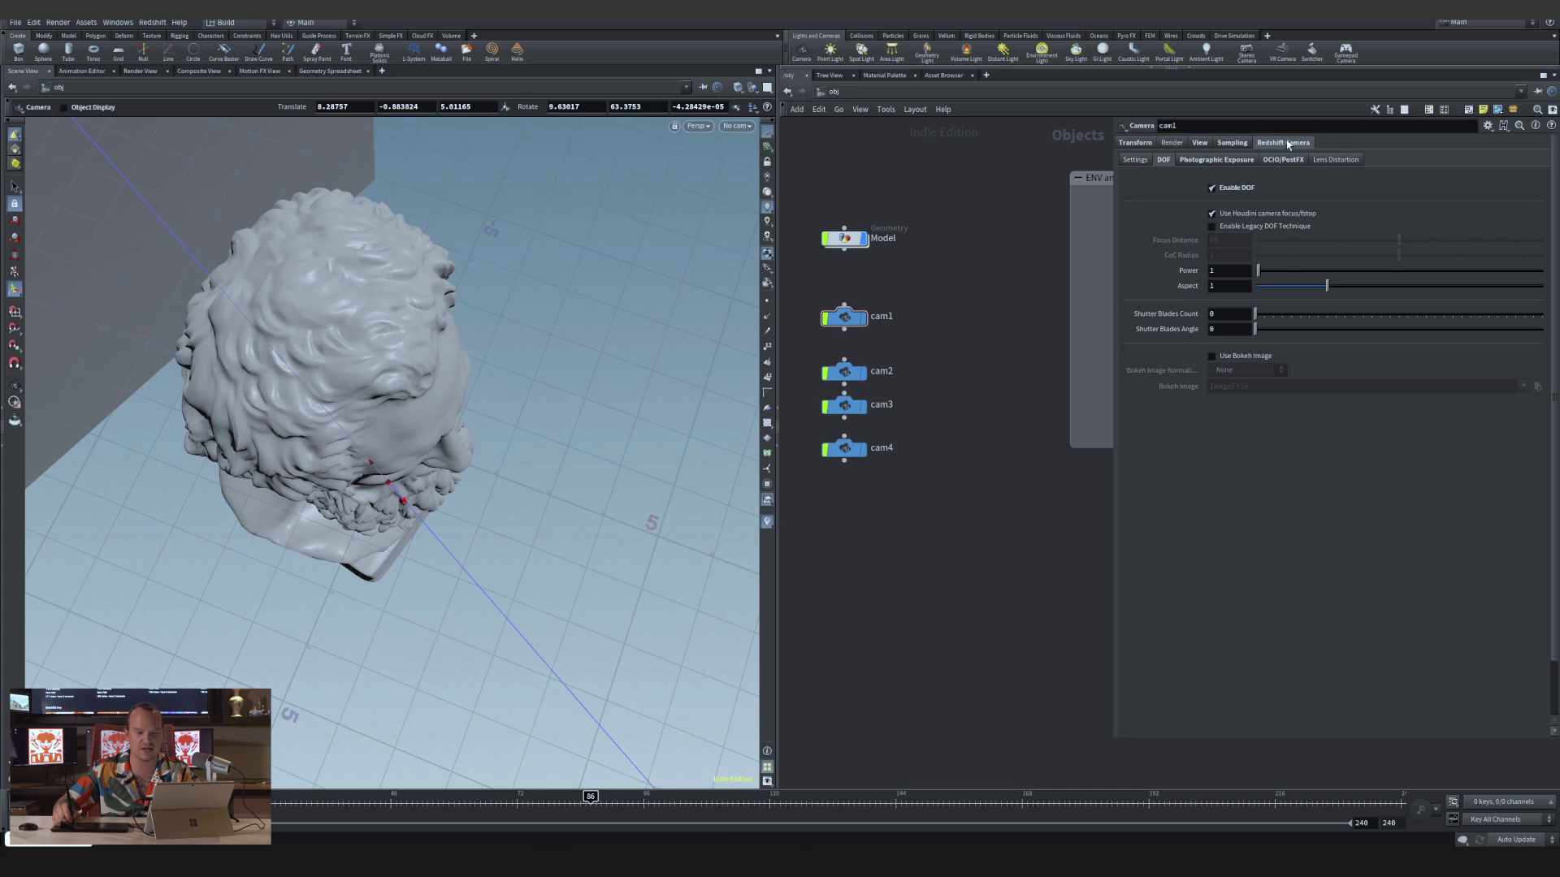
{"action": "left_click_drag", "start_coordinate": [955, 301], "coordinate": [834, 328]}
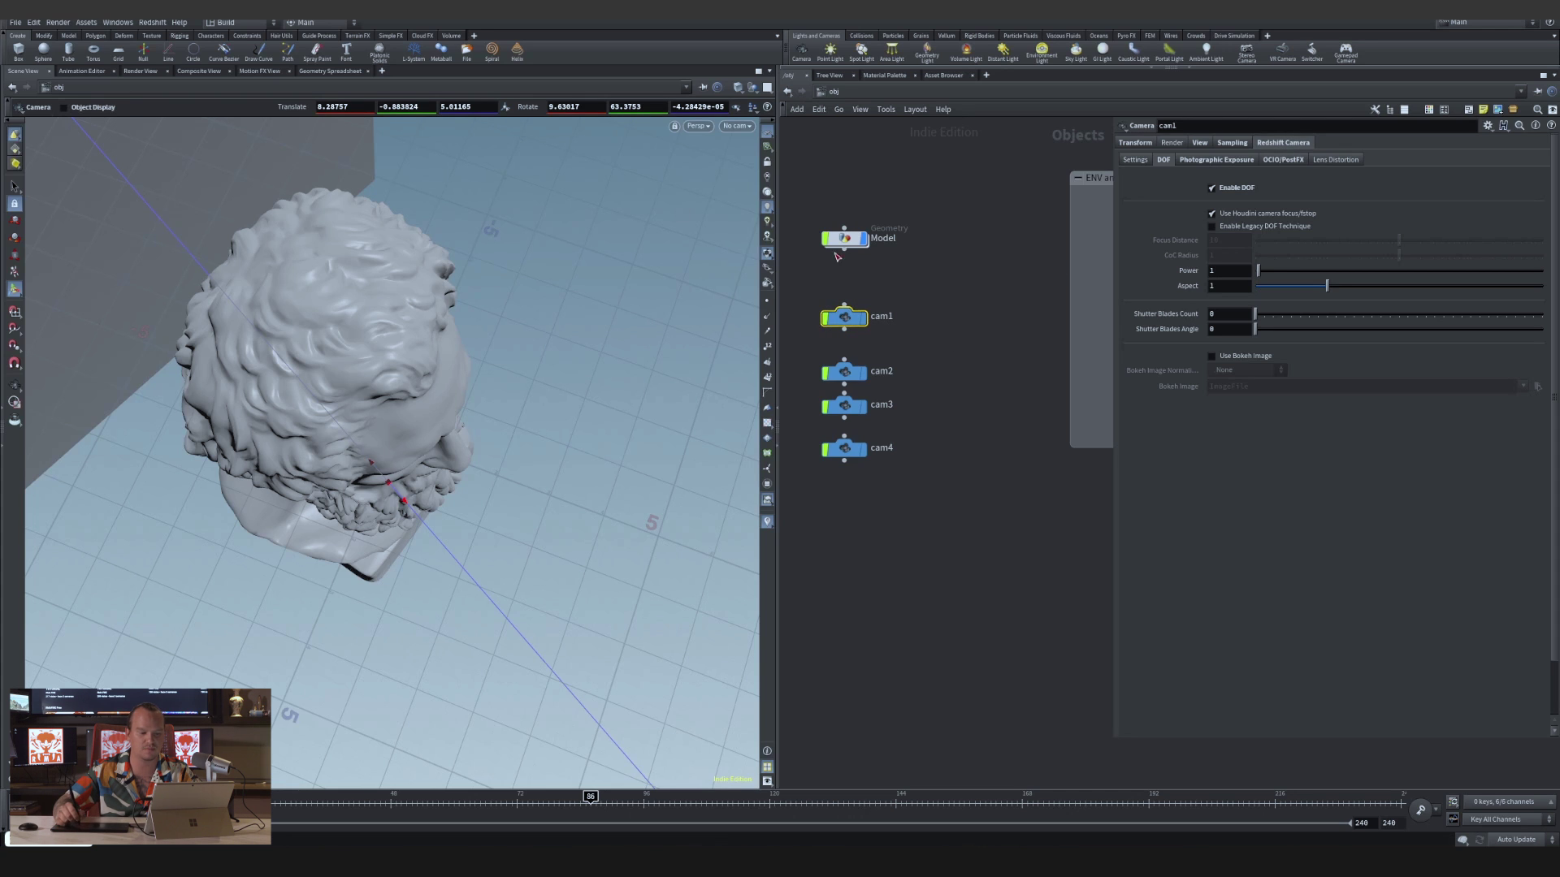
Add the Redshift shelf to the shelf set above the viewport
{"action": "left_click", "coordinate": [474, 37]}
{"action": "mouse_move", "coordinate": [499, 80]}
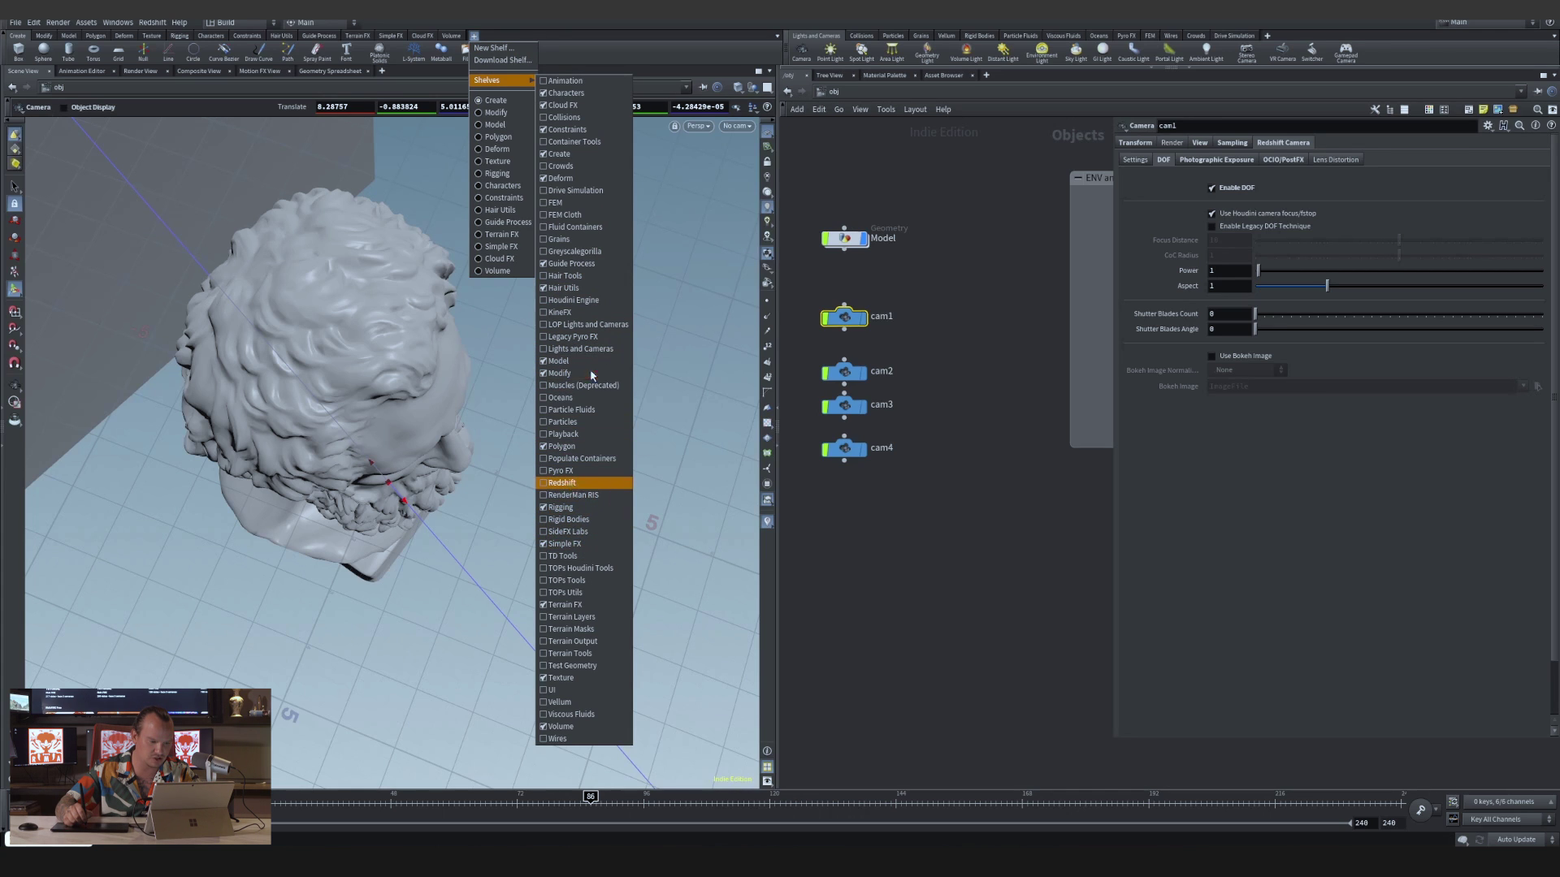
{"action": "left_click", "coordinate": [575, 483]}
{"action": "left_click", "coordinate": [673, 510]}
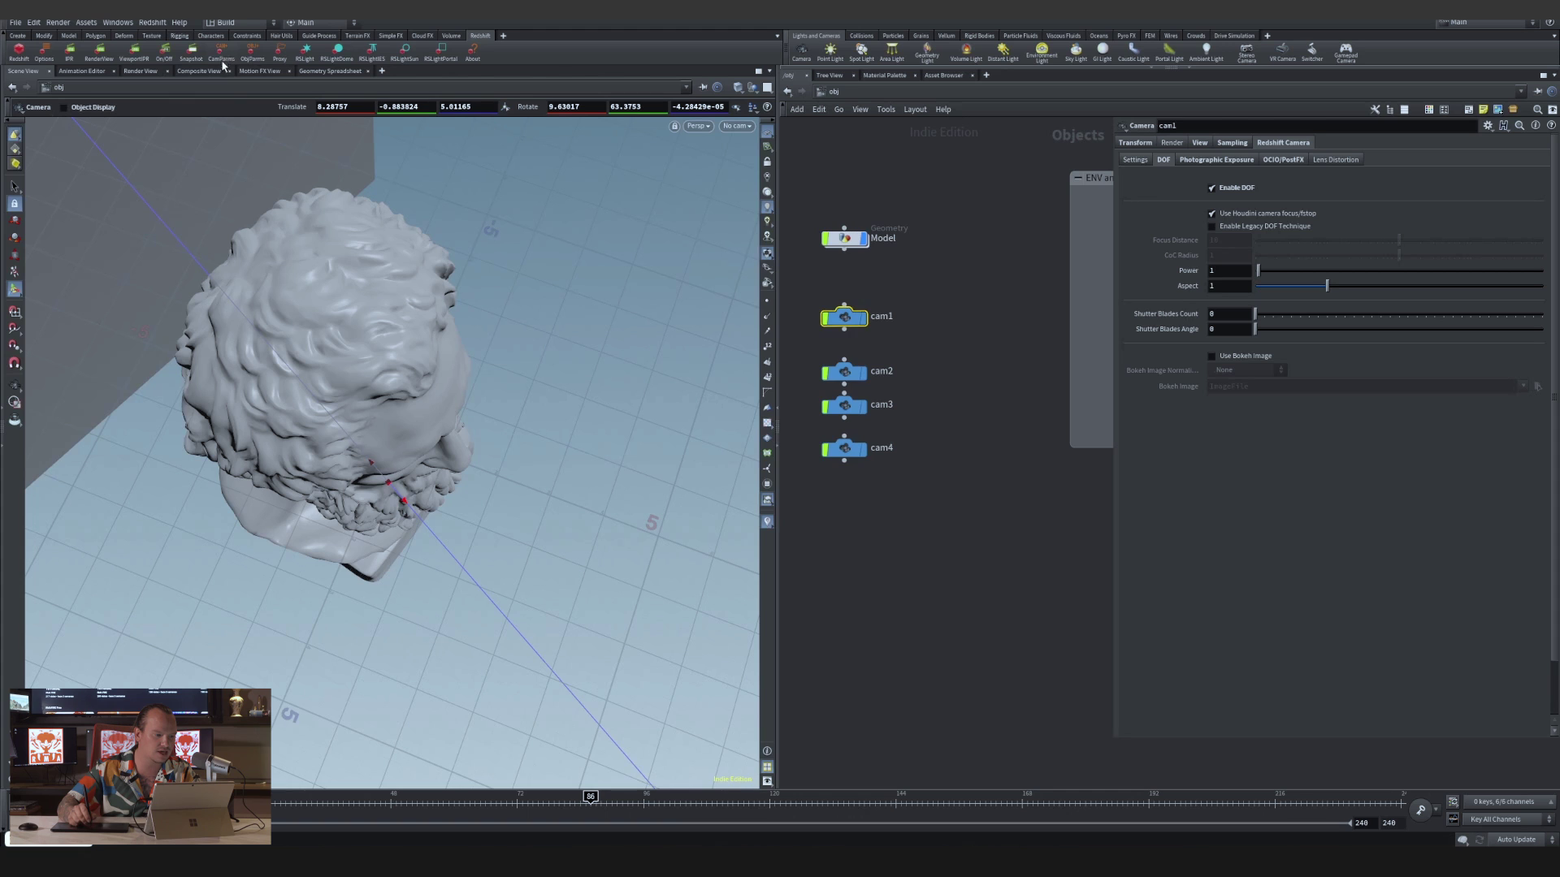
Review the Model's Redshift tessellation and displacement settings, and inspect its node chain from atlas_head through uvproject1
{"action": "left_click", "coordinate": [847, 239]}
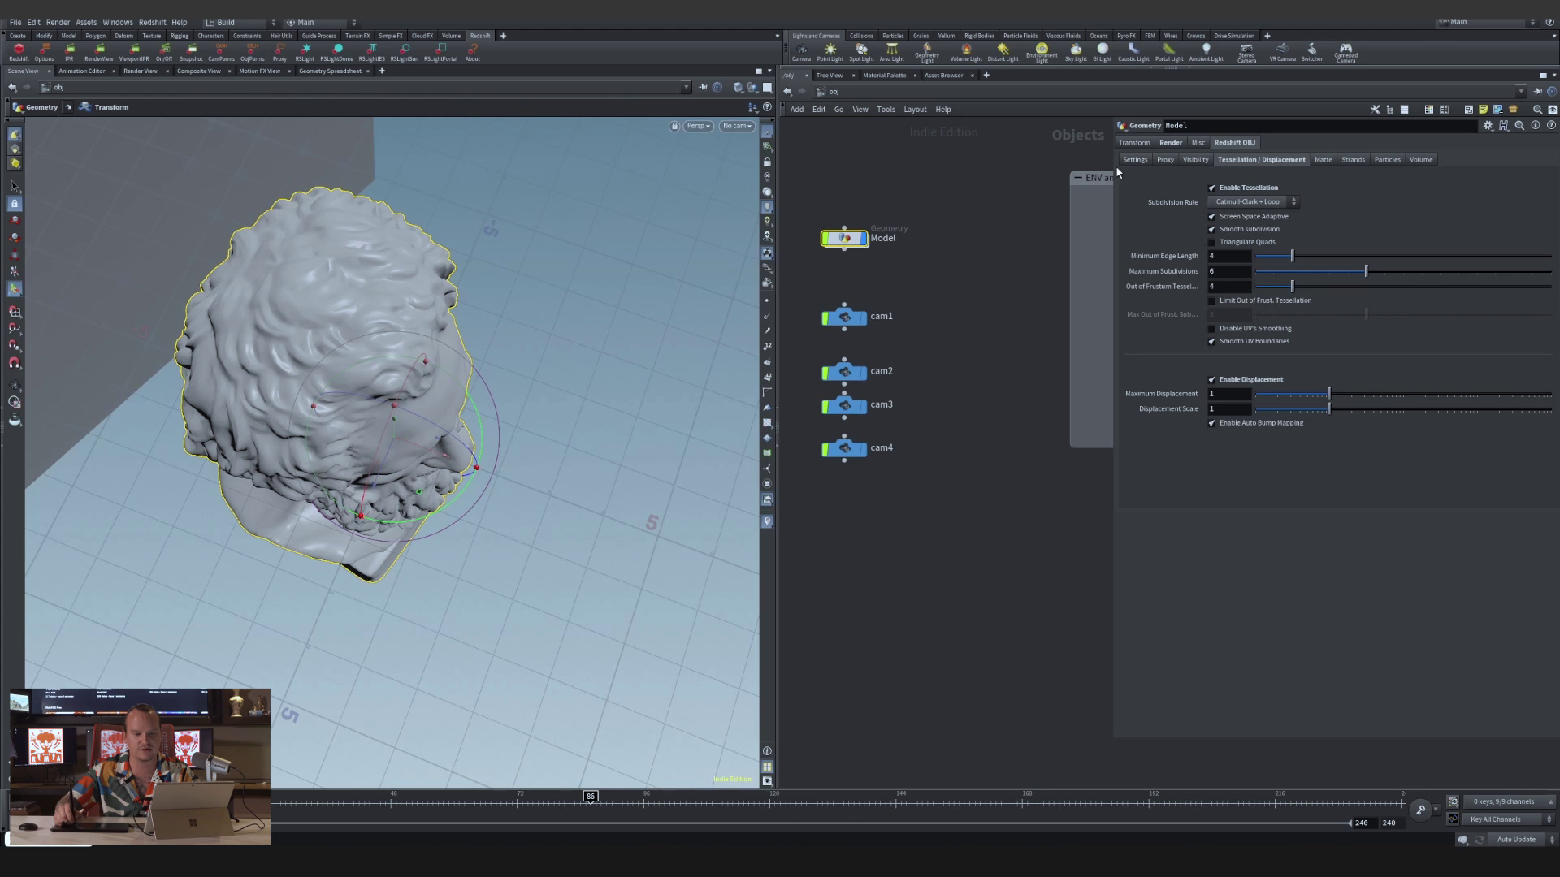
{"action": "left_click", "coordinate": [905, 346]}
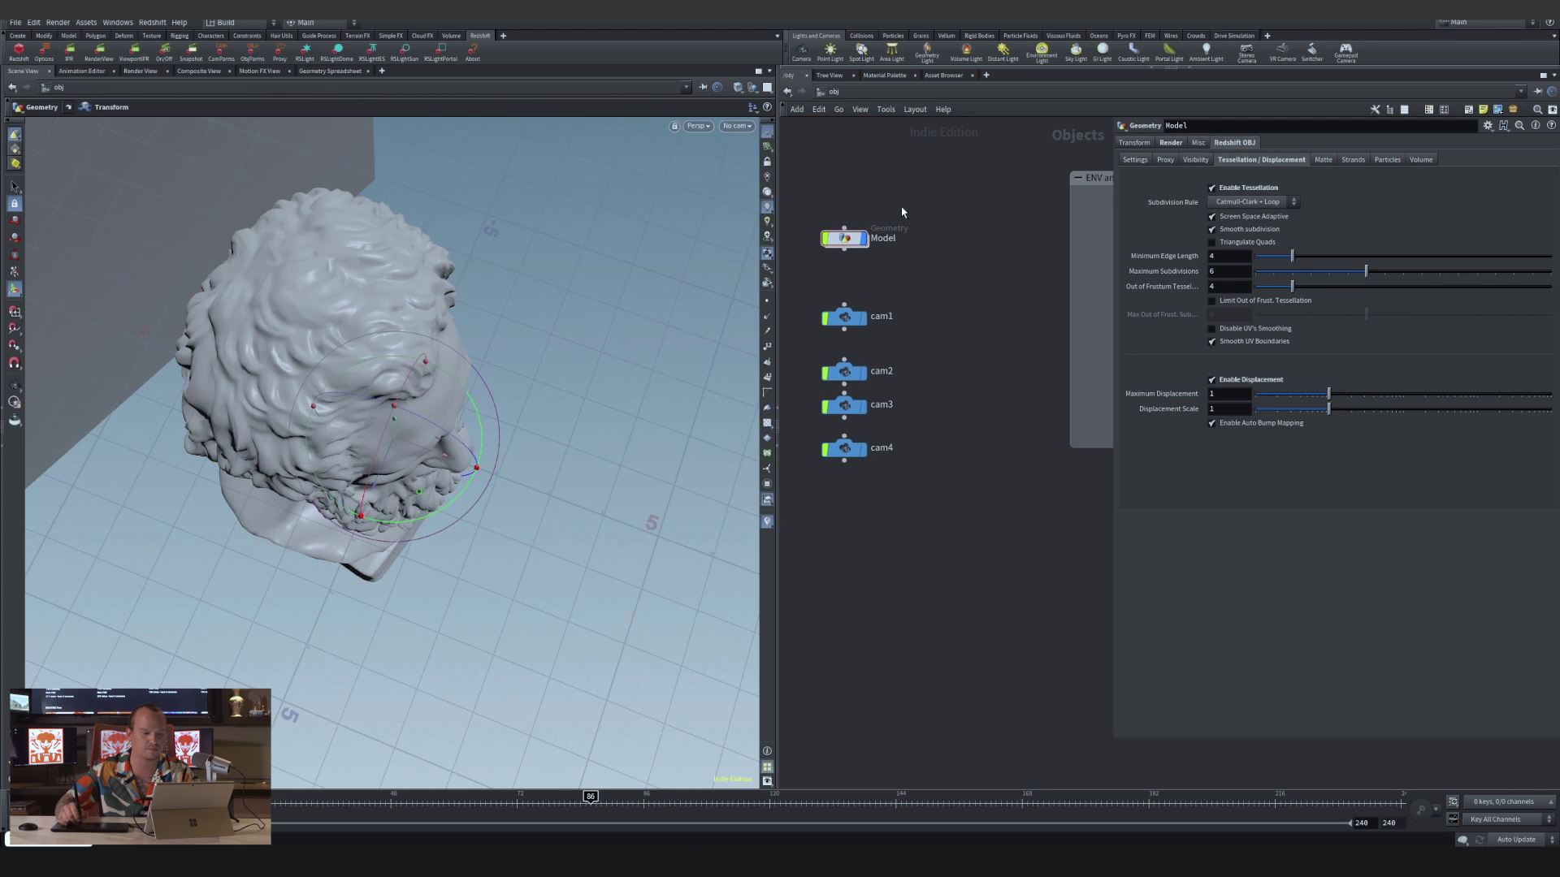
{"action": "double_click", "coordinate": [847, 238]}
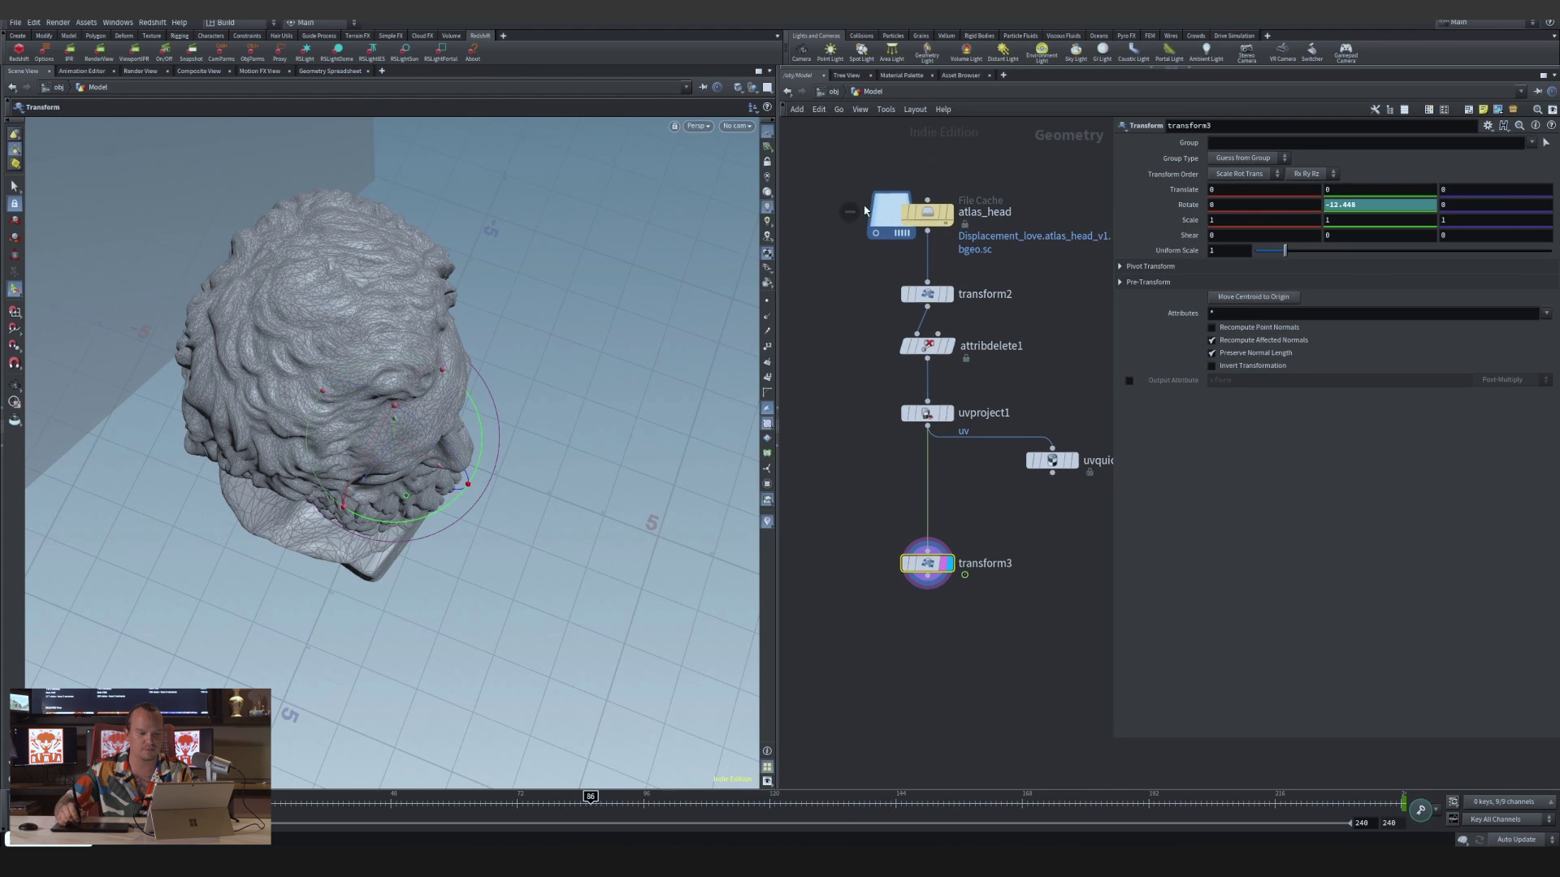
{"action": "left_click", "coordinate": [927, 213]}
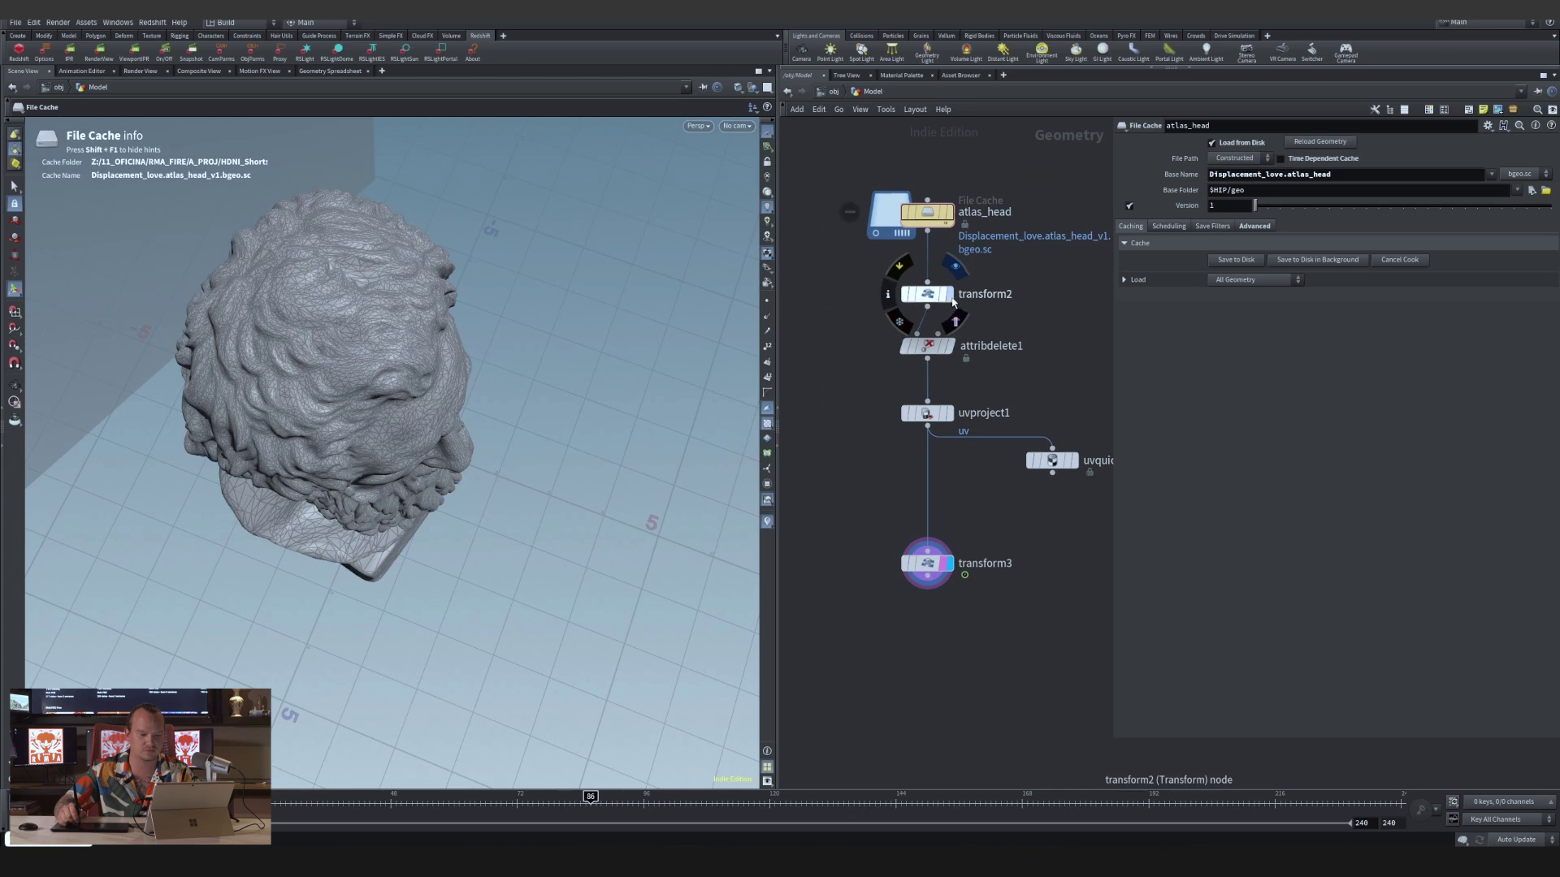
{"action": "left_click", "coordinate": [947, 294]}
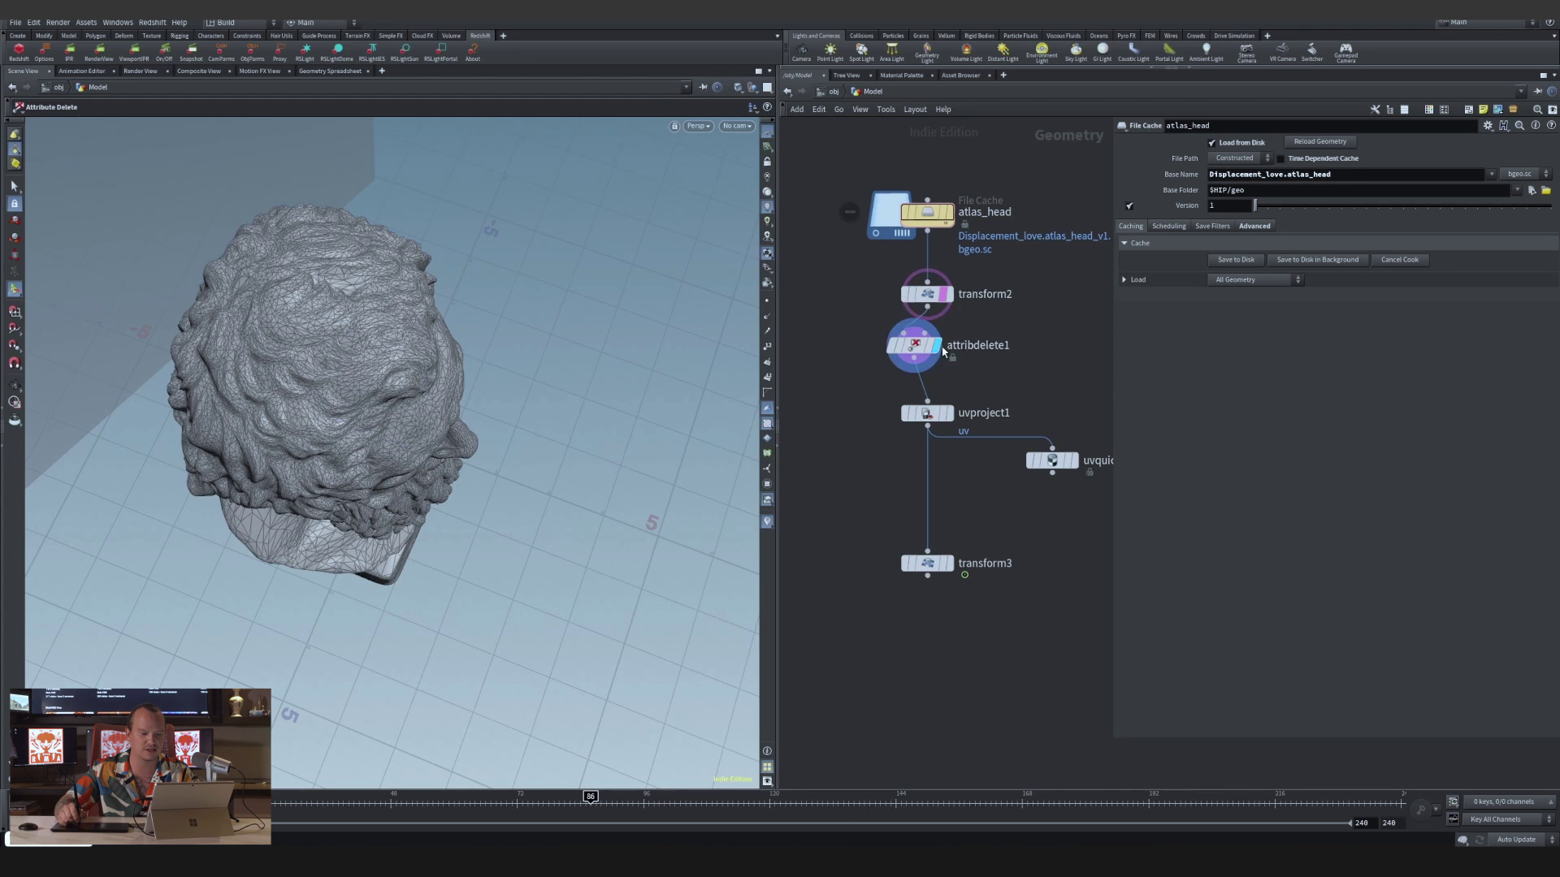
{"action": "left_click", "coordinate": [947, 348]}
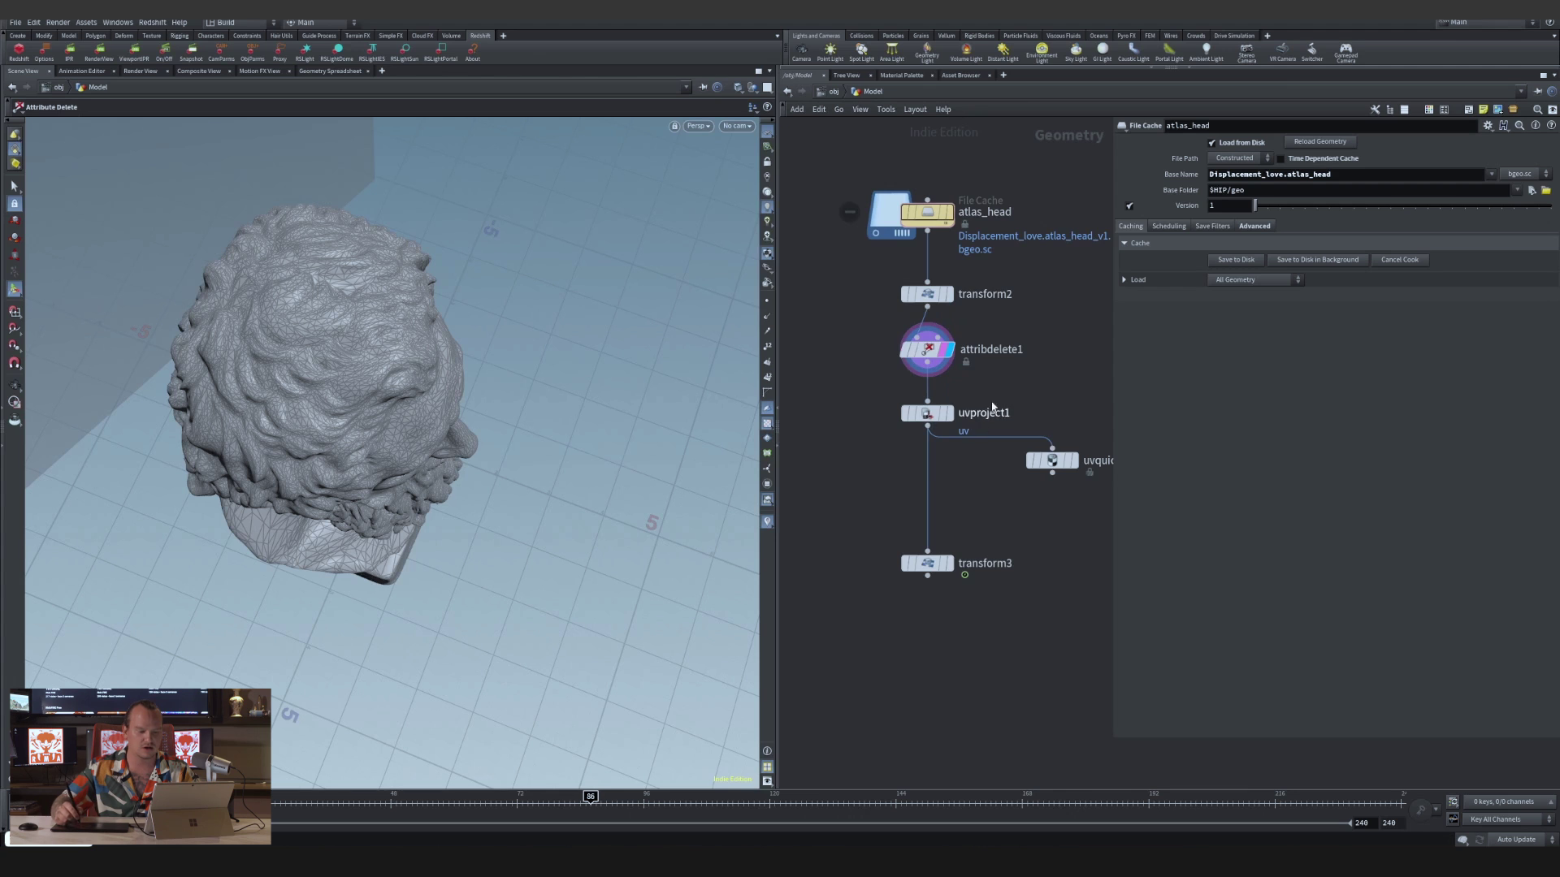
{"action": "middle_click_drag", "start_coordinate": [997, 395], "coordinate": [992, 322]}
{"action": "left_click", "coordinate": [947, 340]}
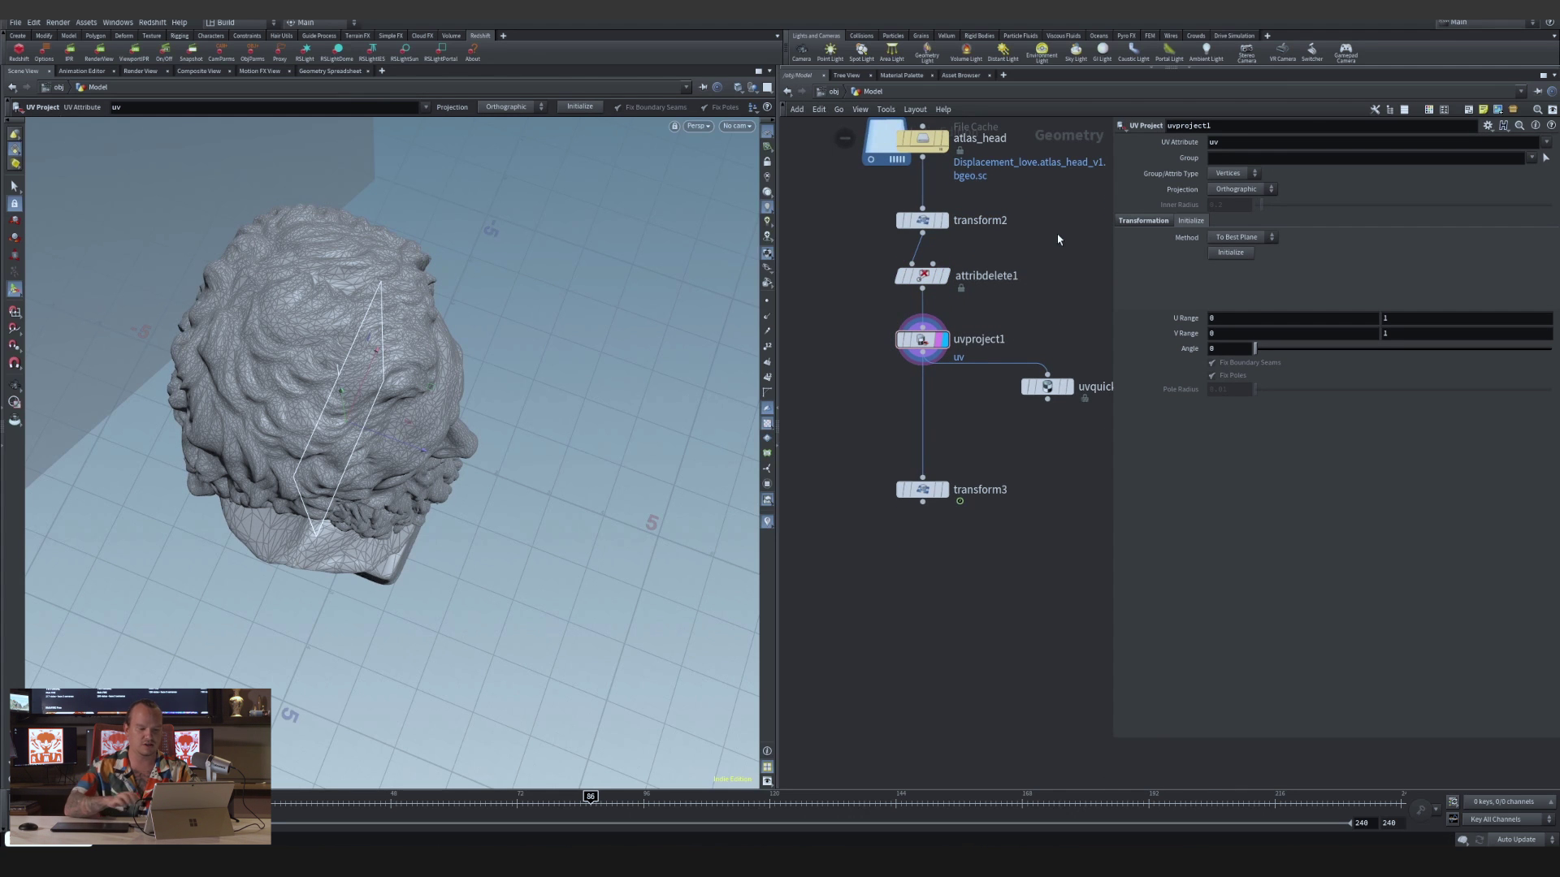
Add a second UV Project node beside uvproject1, connect it to attribdelete1's output, and display it
{"action": "key", "text": "Tab"}
{"action": "type", "text": "uvun"}
{"action": "key", "text": "Return"}
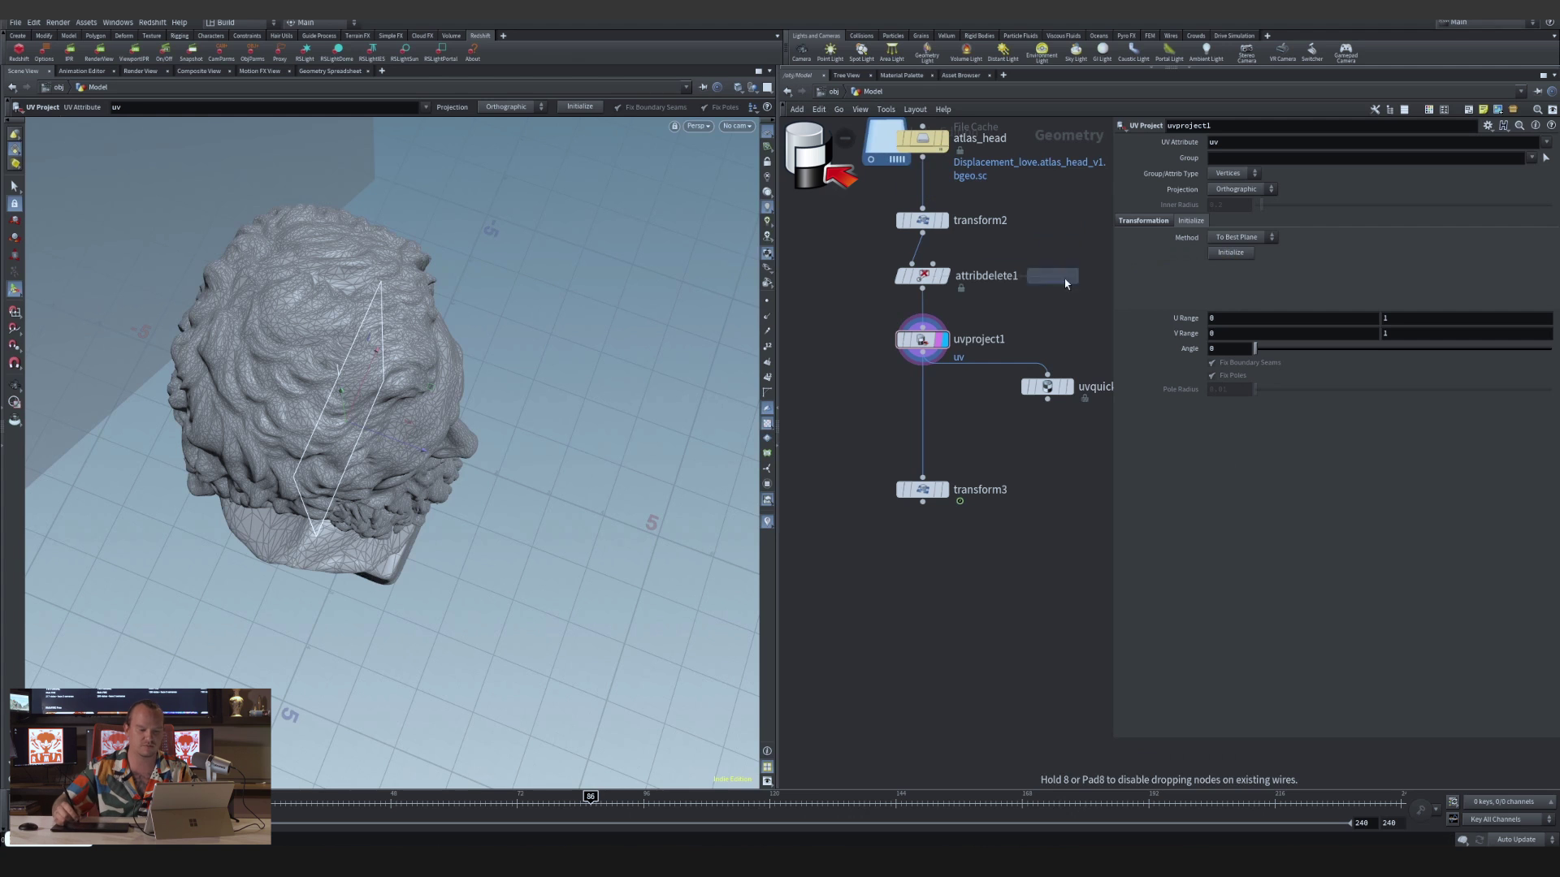
{"action": "left_click", "coordinate": [1080, 351]}
{"action": "left_click_drag", "start_coordinate": [922, 286], "coordinate": [1073, 328]}
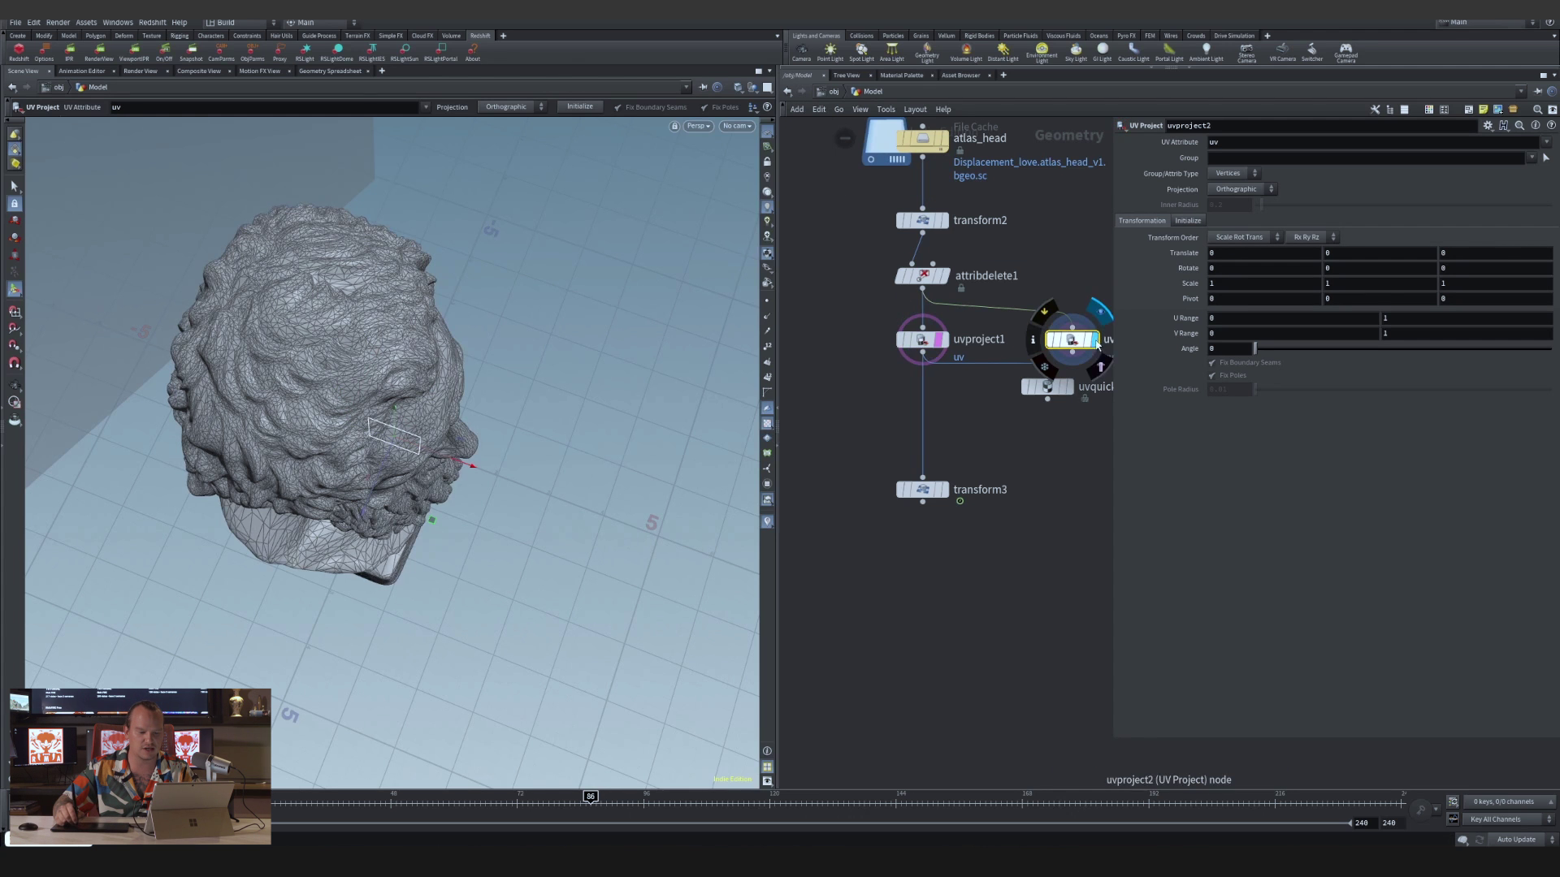
{"action": "left_click", "coordinate": [1096, 345]}
Initialize the second UV Project node with the To Best Plane method and activate the Rotate handle for its projection
{"action": "left_click", "coordinate": [1188, 220]}
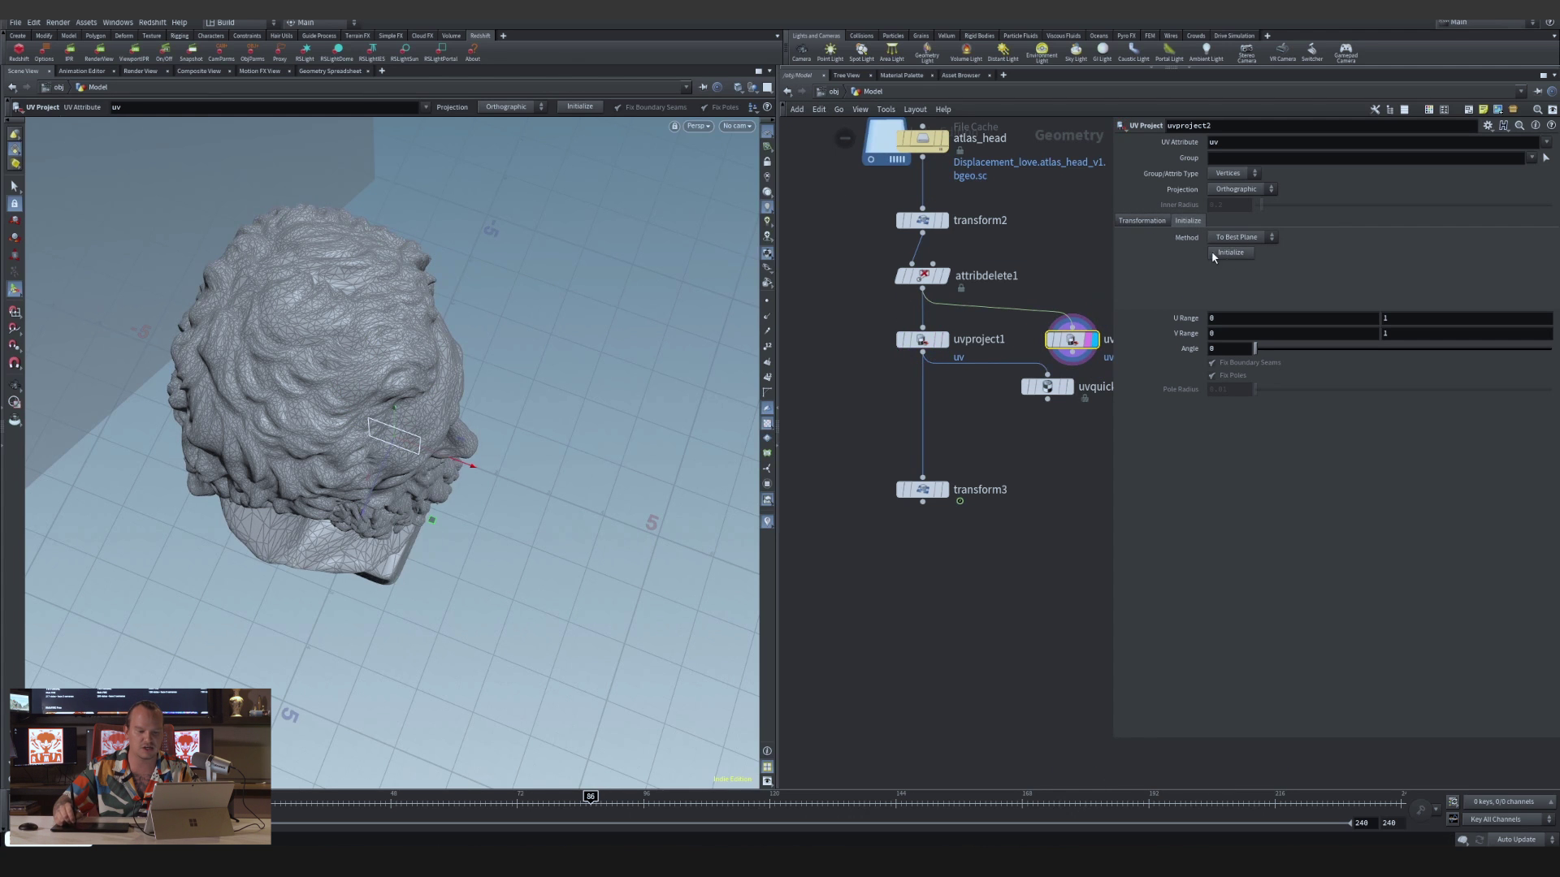
{"action": "left_click", "coordinate": [1218, 255]}
{"action": "left_click_drag", "start_coordinate": [458, 450], "coordinate": [558, 485], "text": "alt"}
{"action": "key", "text": "r"}
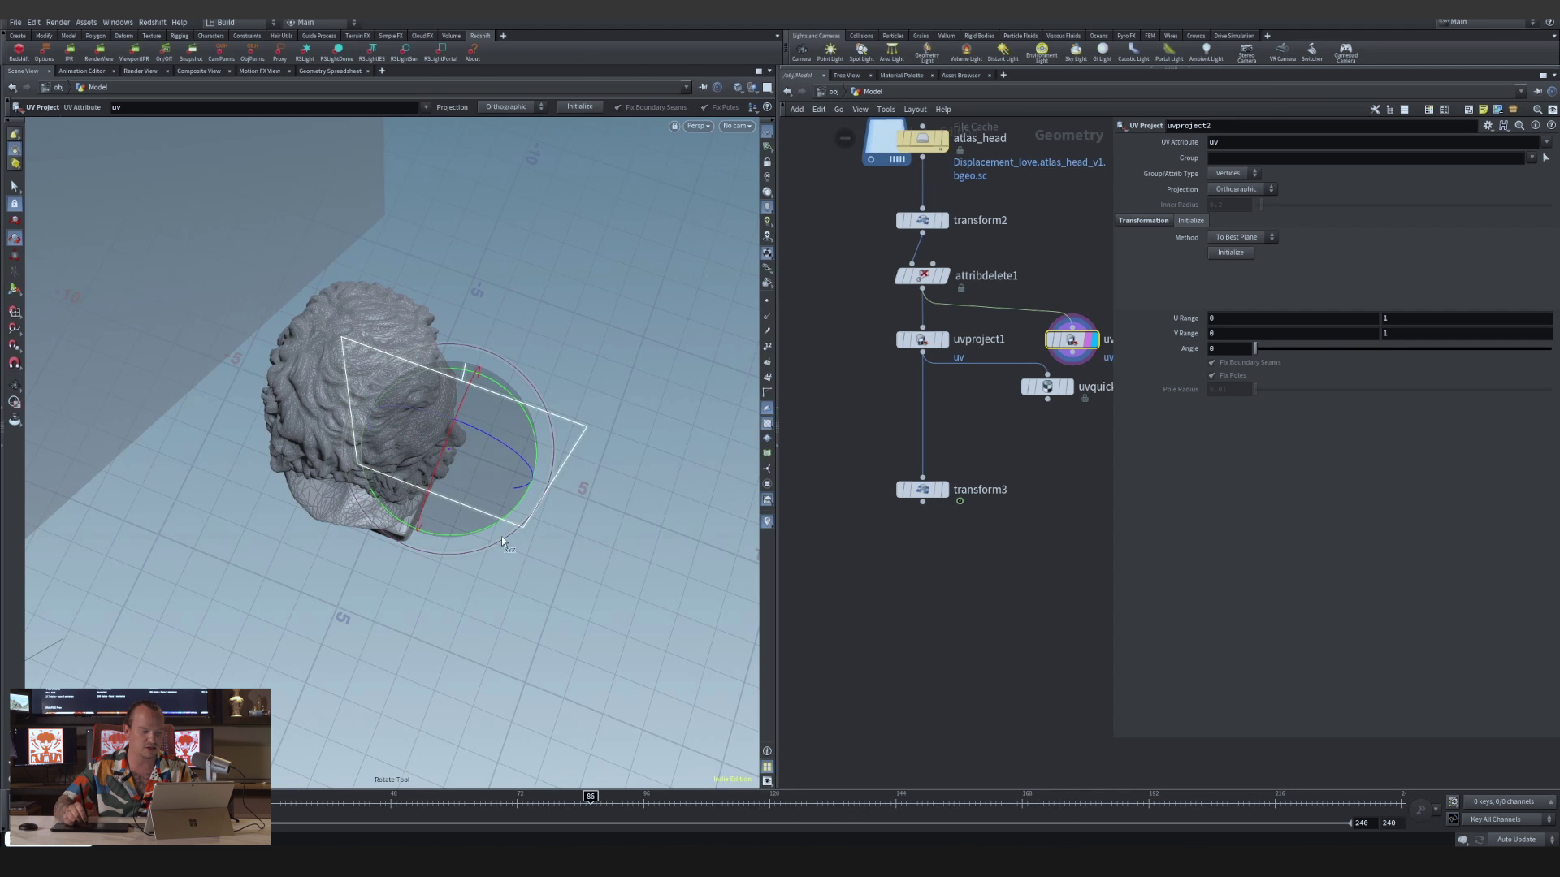
{"action": "left_click_drag", "start_coordinate": [486, 530], "coordinate": [533, 427]}
{"action": "scroll", "coordinate": [978, 386], "scroll_direction": "up", "scroll_amount": 3}
Display uvquickshade1 and examine the checker pattern on the front of the head
{"action": "left_click", "coordinate": [1000, 375]}
{"action": "left_click", "coordinate": [1013, 407]}
{"action": "left_click", "coordinate": [1014, 446]}
{"action": "left_click_drag", "start_coordinate": [603, 448], "coordinate": [316, 289], "text": "alt"}
{"action": "scroll", "coordinate": [504, 553], "scroll_direction": "up", "scroll_amount": 5}
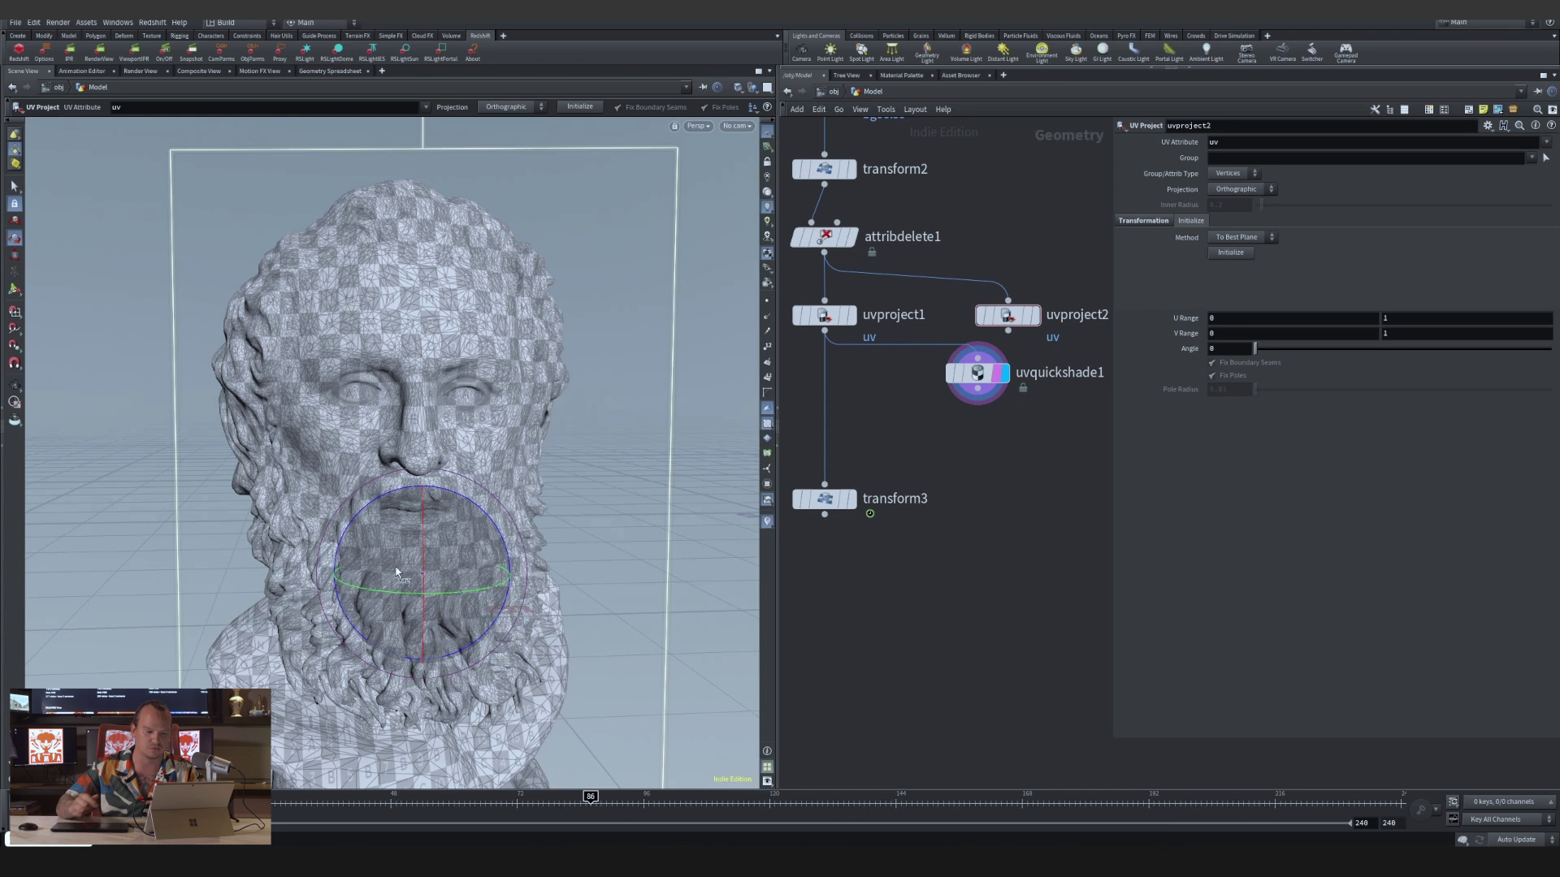
Make transform3 the displayed node again and switch the network editor to the material network
{"action": "mouse_move", "coordinate": [847, 497]}
{"action": "left_click", "coordinate": [858, 467]}
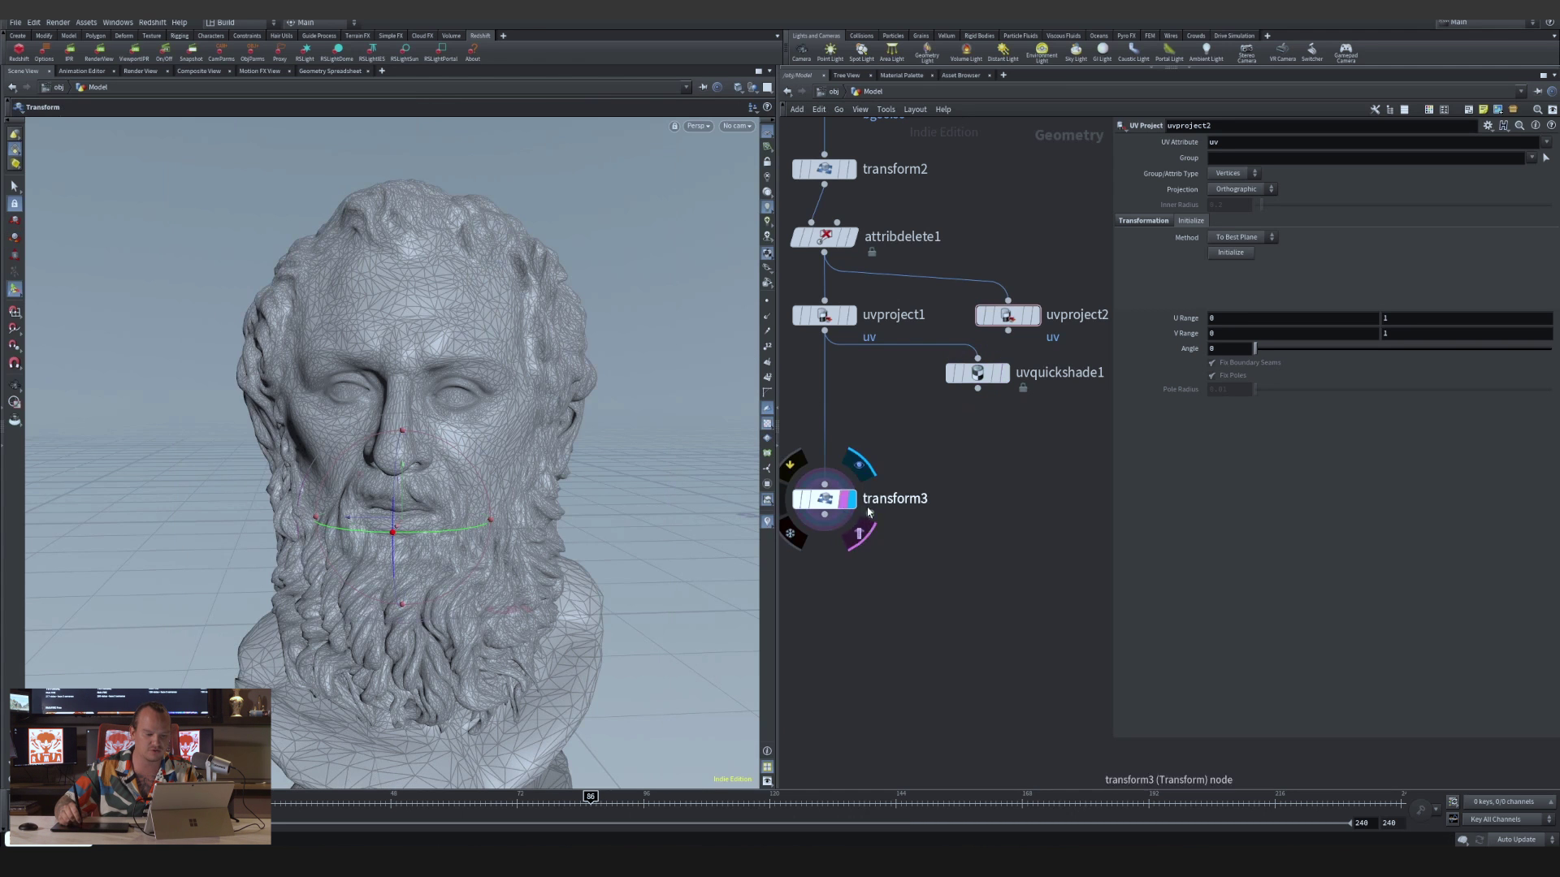
{"action": "left_click_drag", "start_coordinate": [406, 810], "coordinate": [260, 813]}
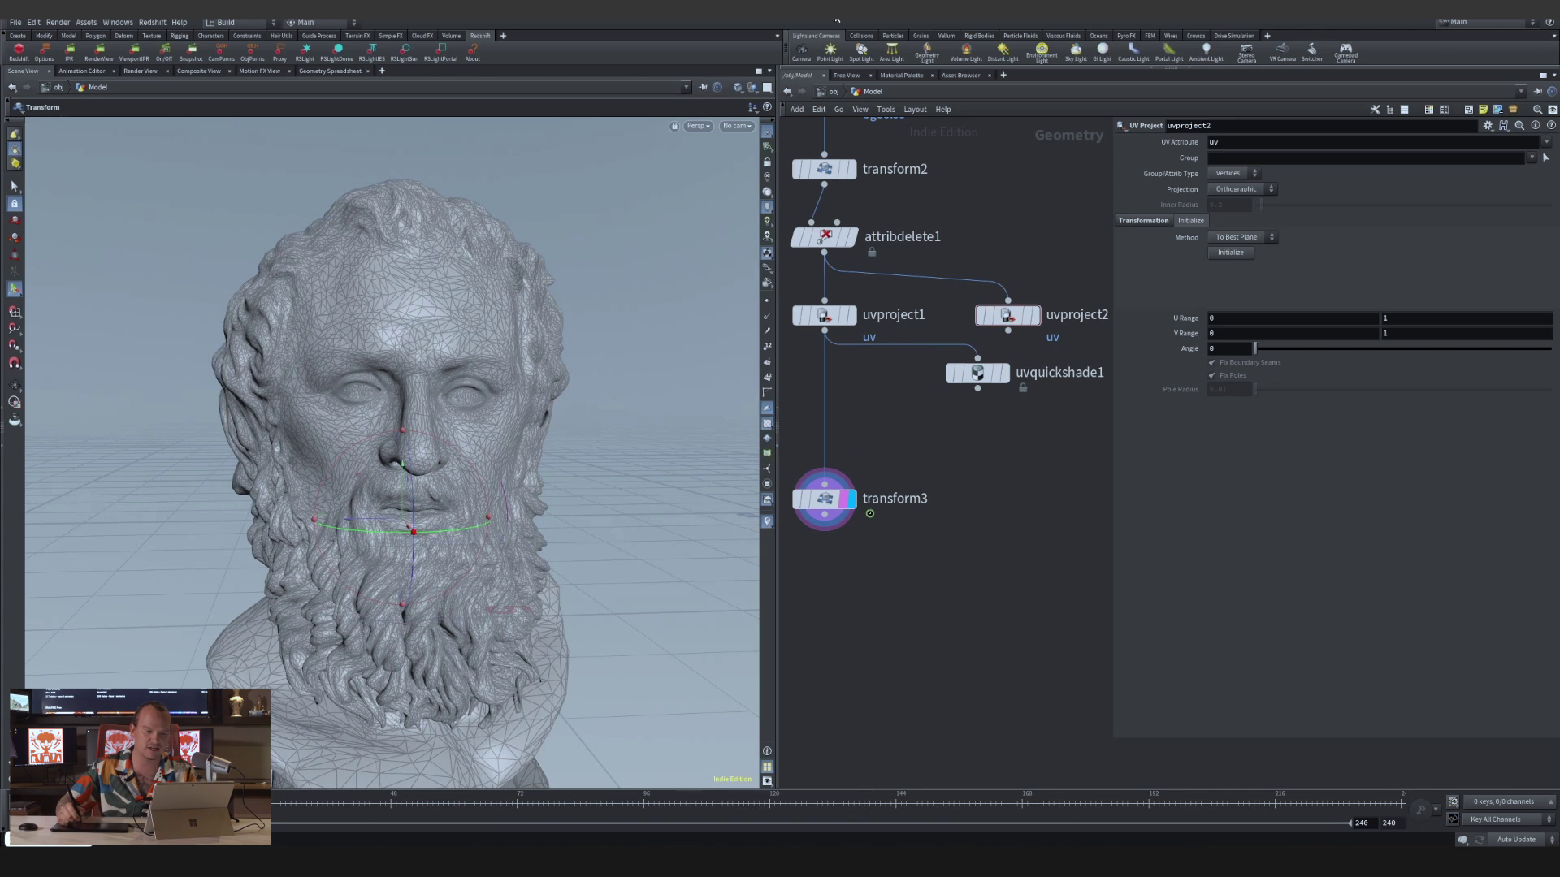
{"action": "left_click", "coordinate": [828, 96]}
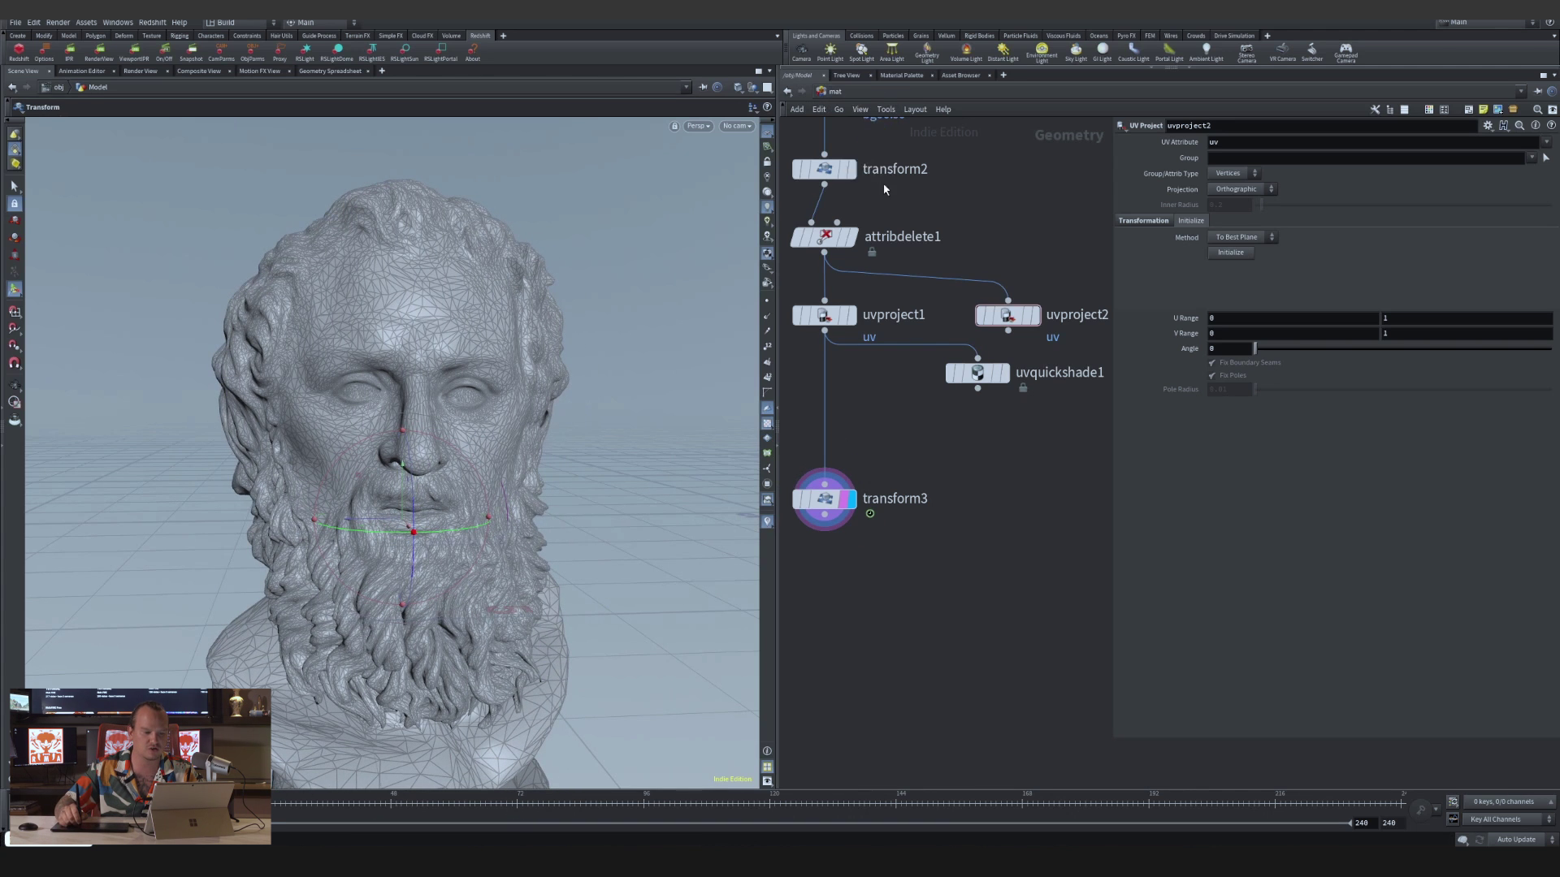
{"action": "left_click", "coordinate": [878, 135]}
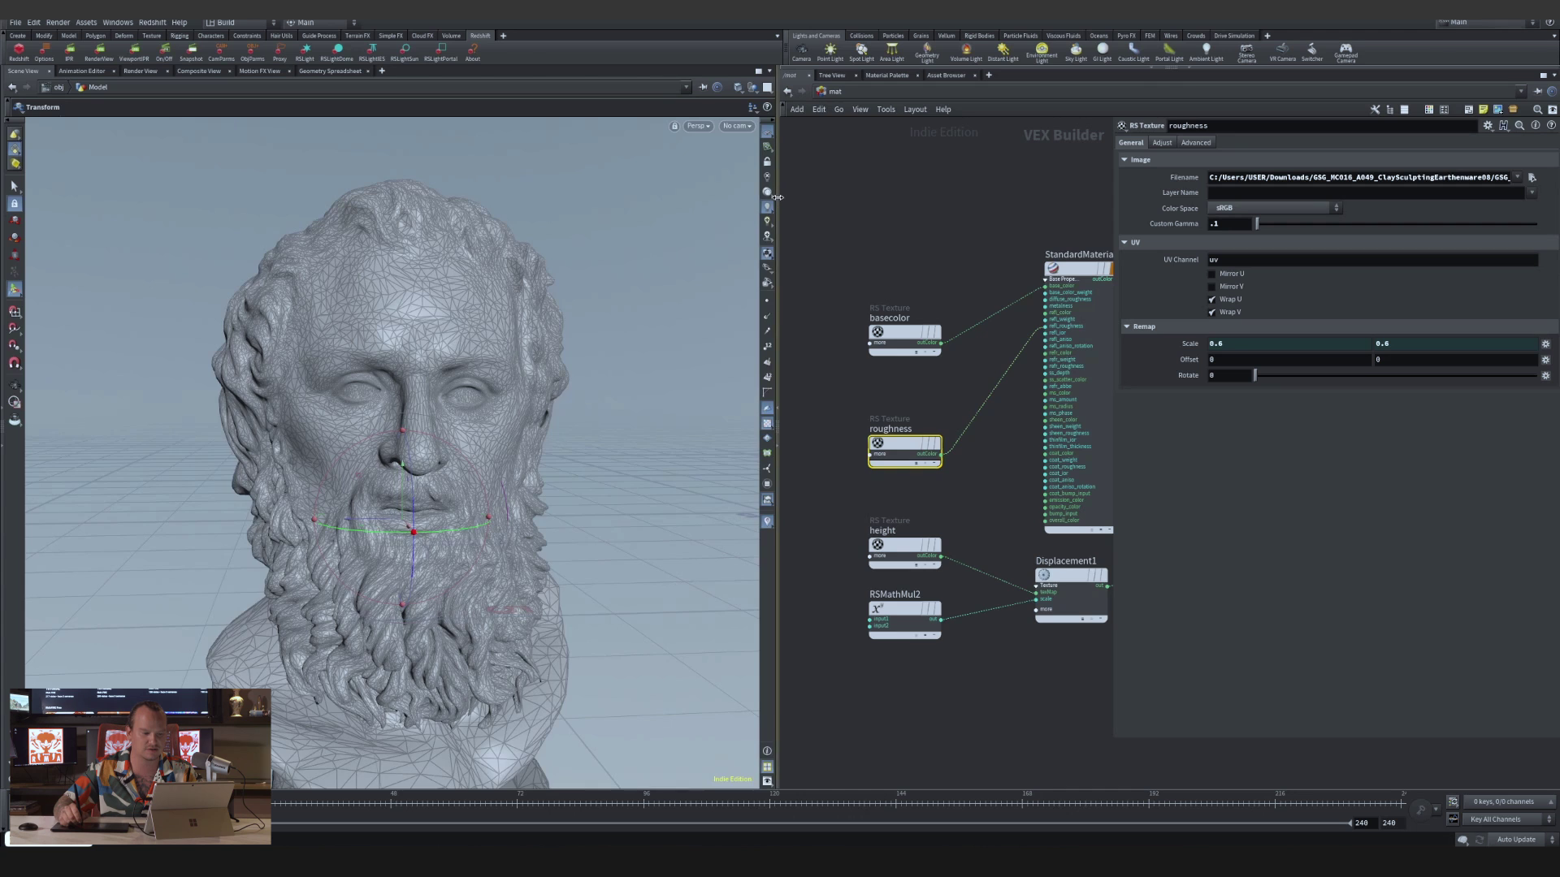
Widen the network editor against the viewport and look over the whole clay_build material network
{"action": "left_click_drag", "start_coordinate": [777, 199], "coordinate": [669, 201]}
{"action": "middle_click_drag", "start_coordinate": [887, 209], "coordinate": [754, 195]}
{"action": "right_click_drag", "start_coordinate": [810, 205], "coordinate": [809, 186]}
{"action": "scroll", "coordinate": [809, 184], "scroll_direction": "down", "scroll_amount": 2}
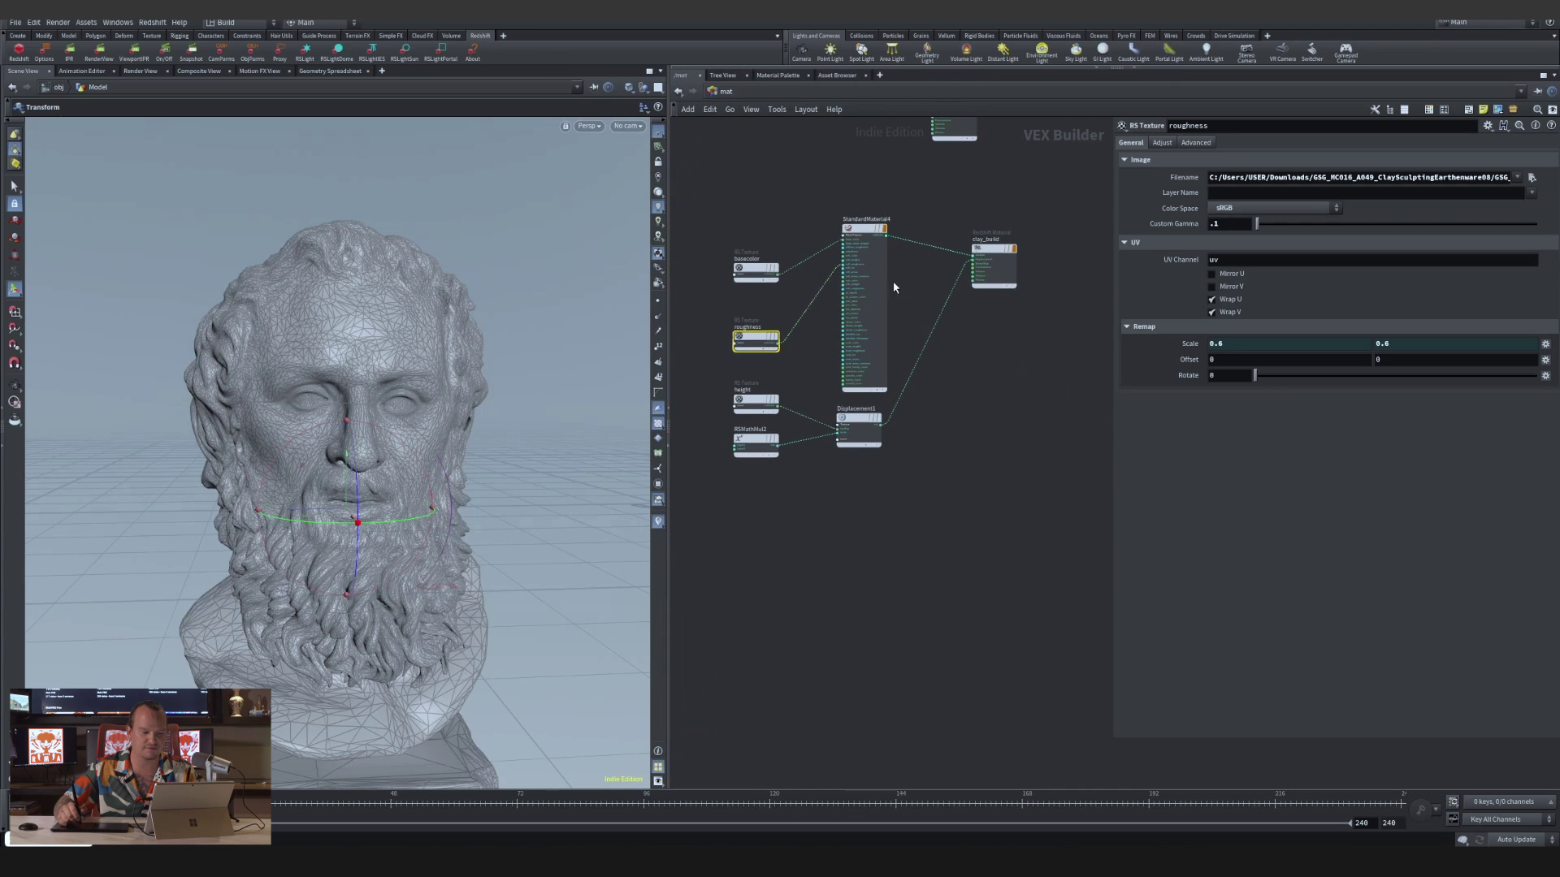
{"action": "left_click_drag", "start_coordinate": [734, 199], "coordinate": [1057, 543]}
{"action": "left_click", "coordinate": [831, 323]}
Add an RS Standard Material node in the empty area below the clay_build network
{"action": "middle_click_drag", "start_coordinate": [818, 518], "coordinate": [835, 476]}
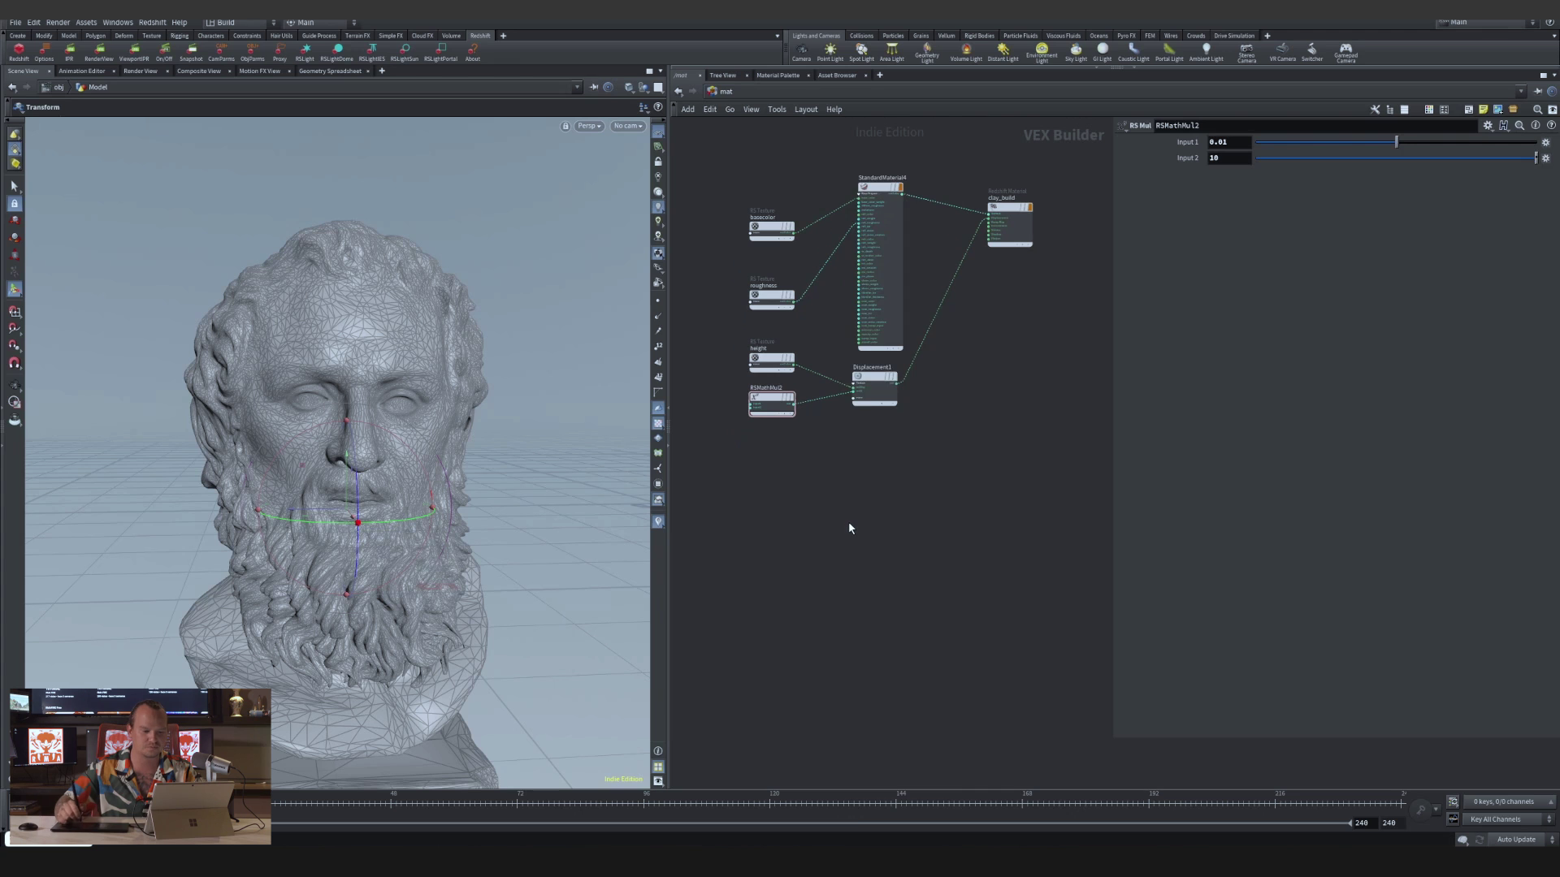
{"action": "key", "text": "Tab"}
{"action": "type", "text": "red"}
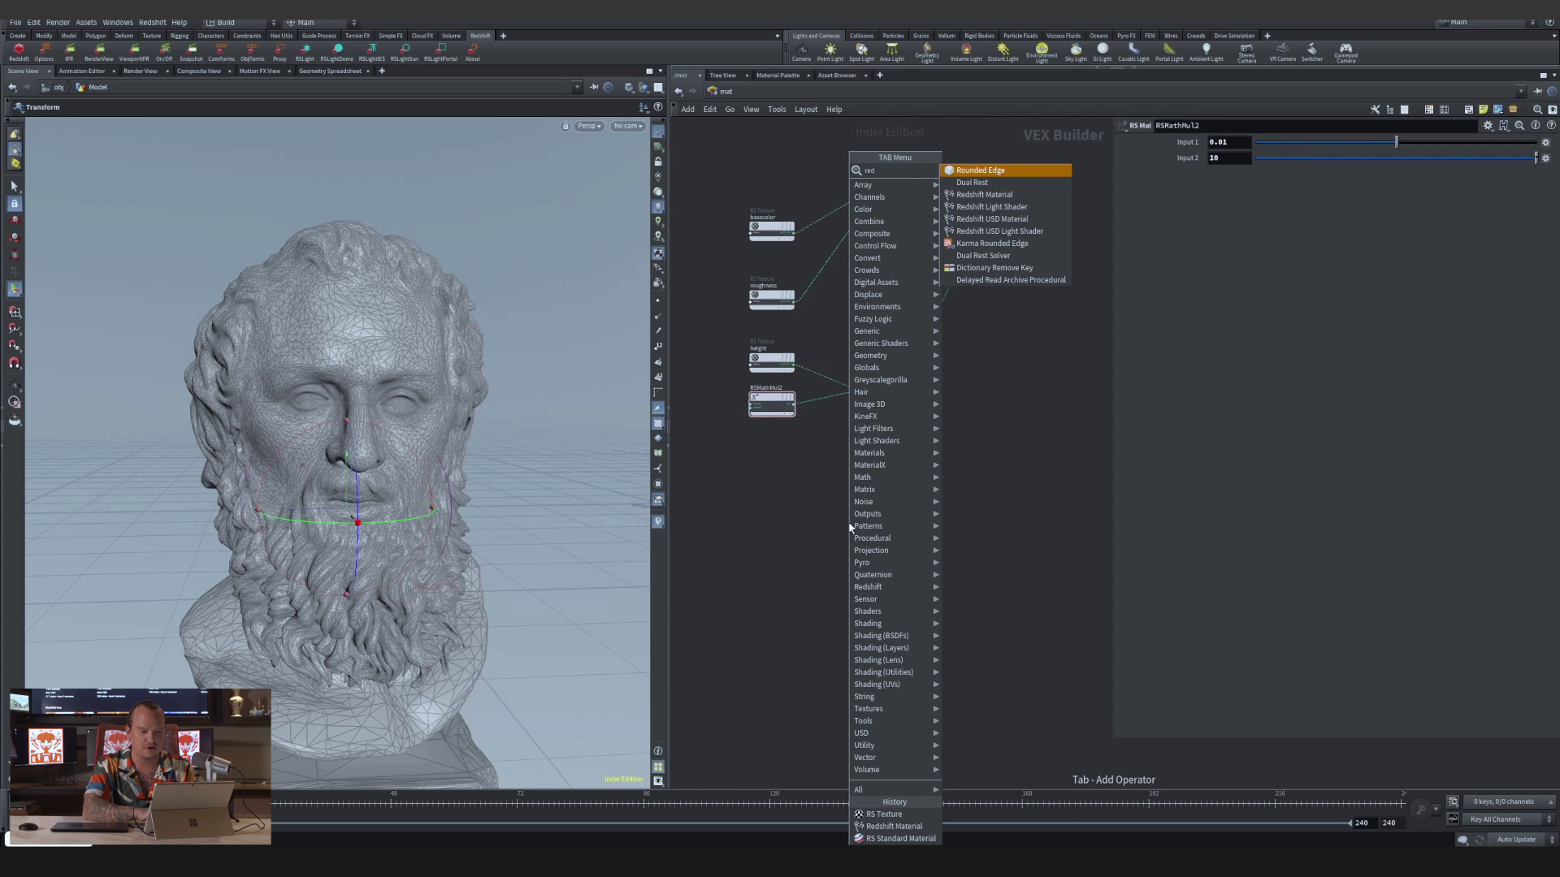
{"action": "type", "text": " stan"}
{"action": "key", "text": "Escape"}
{"action": "key", "text": "Tab"}
{"action": "type", "text": "rs s"}
{"action": "key", "text": "BackSpace"}
{"action": "type", "text": "tan"}
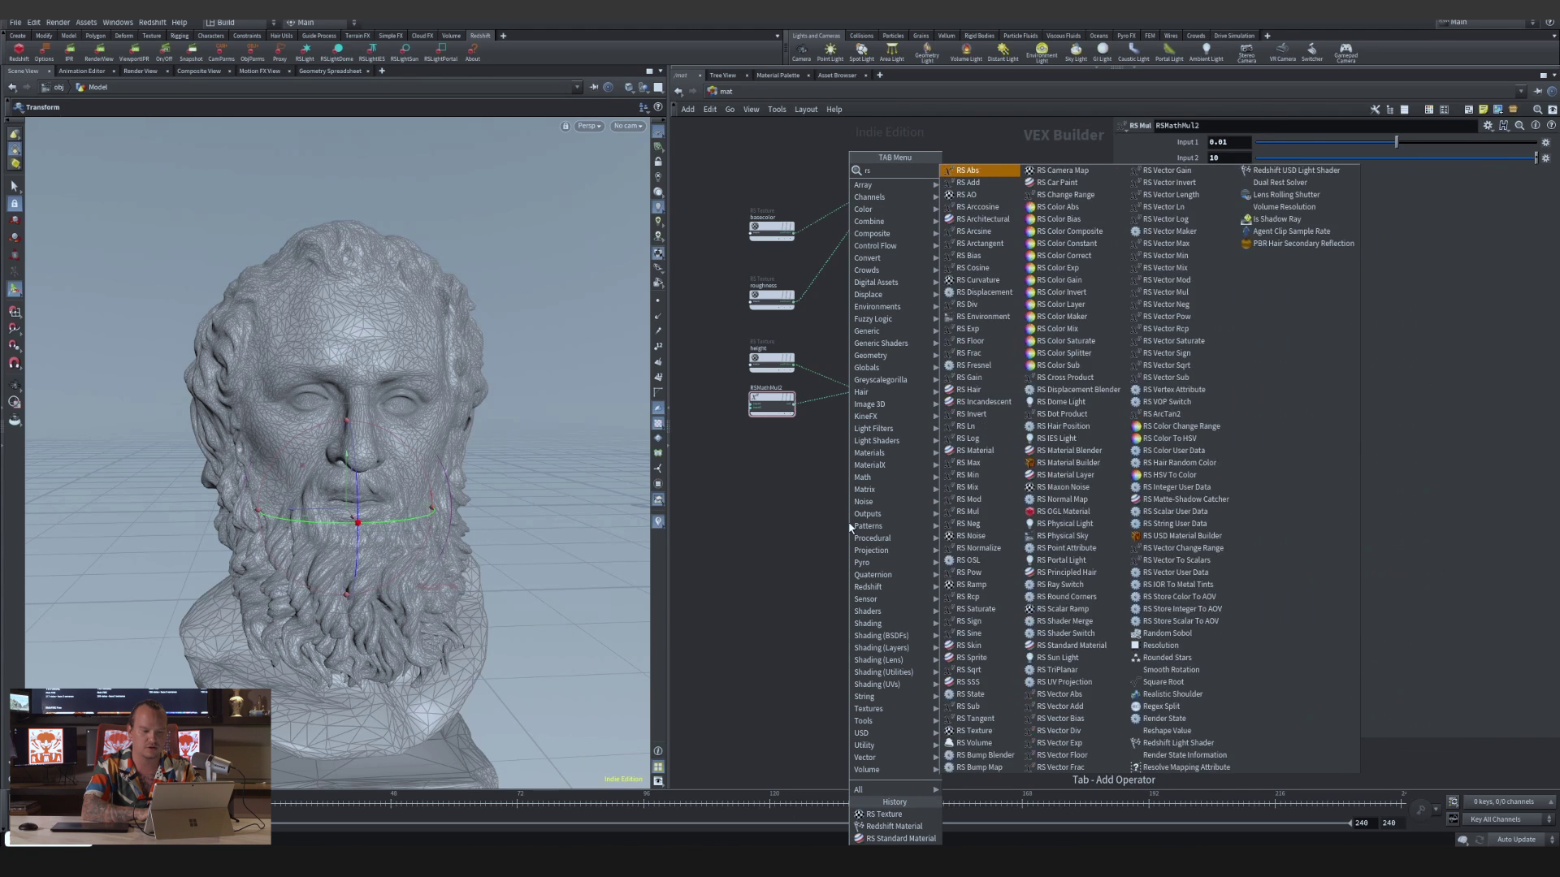
{"action": "key", "text": "Return"}
Add a Redshift Material node, wire the new standard material's outColor into its Surface input, and expand the standard material's Base Properties inputs
{"action": "key", "text": "Return"}
{"action": "key", "text": "Tab"}
{"action": "type", "text": "rs mat"}
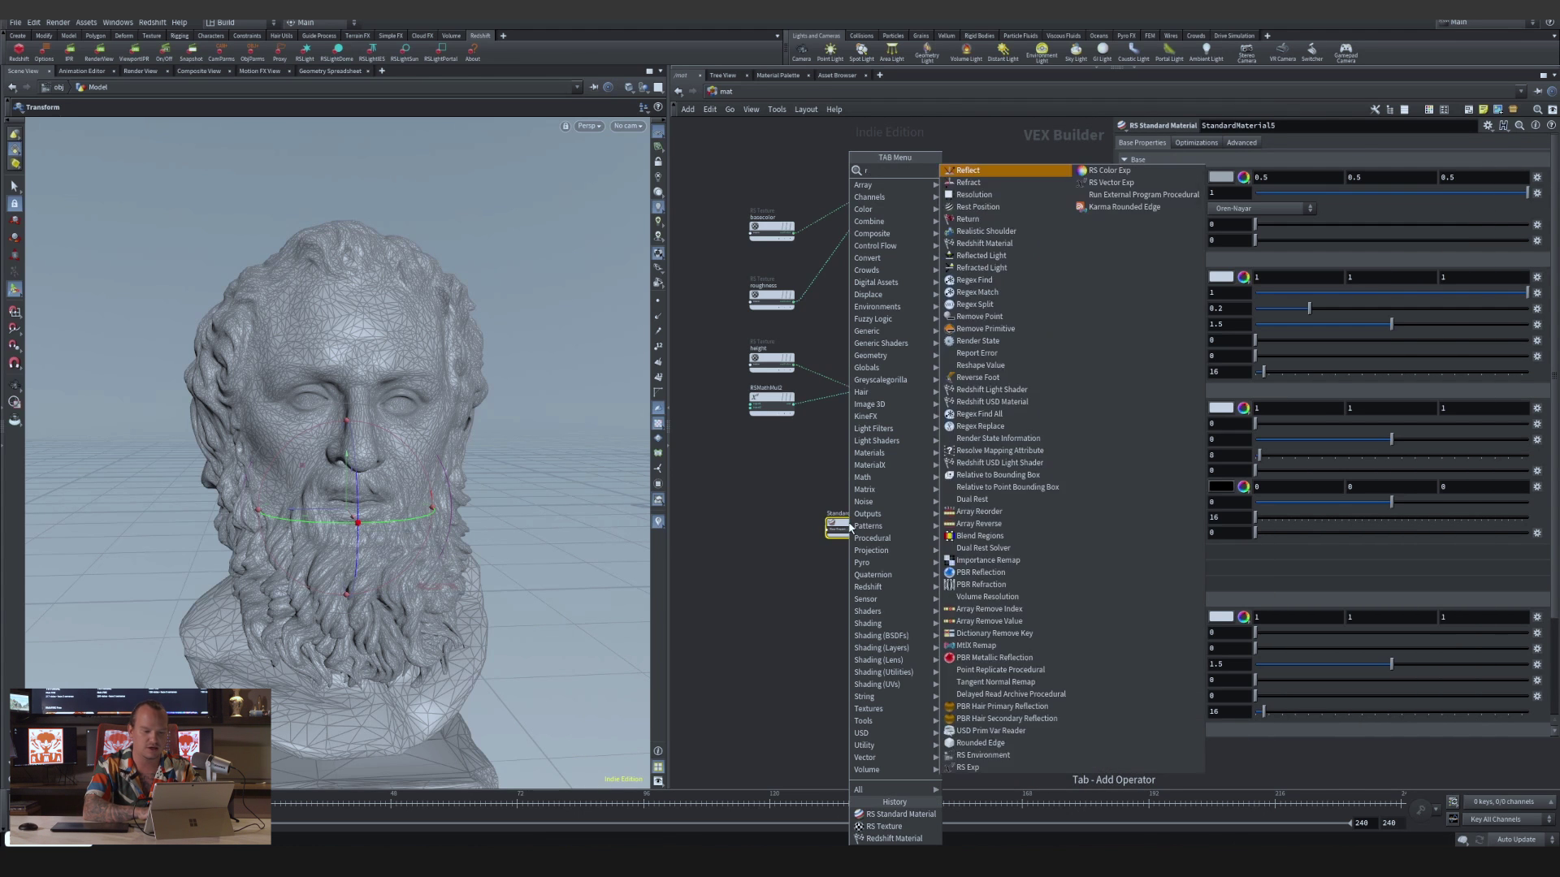
{"action": "key", "text": "Return"}
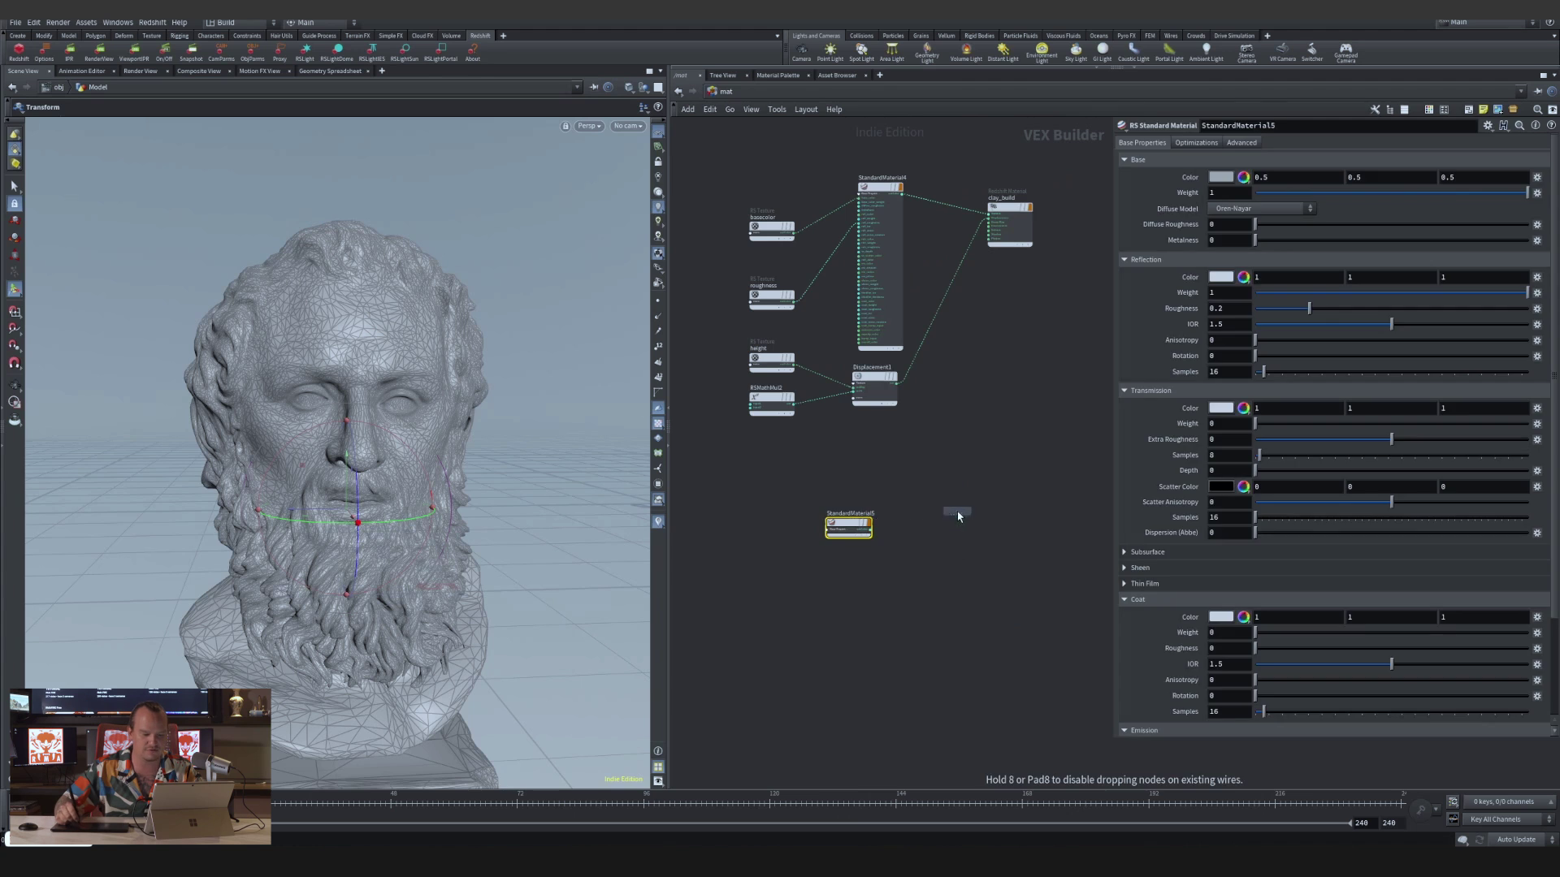
{"action": "left_click", "coordinate": [958, 520]}
{"action": "right_click_drag", "start_coordinate": [888, 606], "coordinate": [906, 511]}
{"action": "left_click_drag", "start_coordinate": [878, 355], "coordinate": [1063, 322]}
{"action": "left_click_drag", "start_coordinate": [820, 328], "coordinate": [941, 295]}
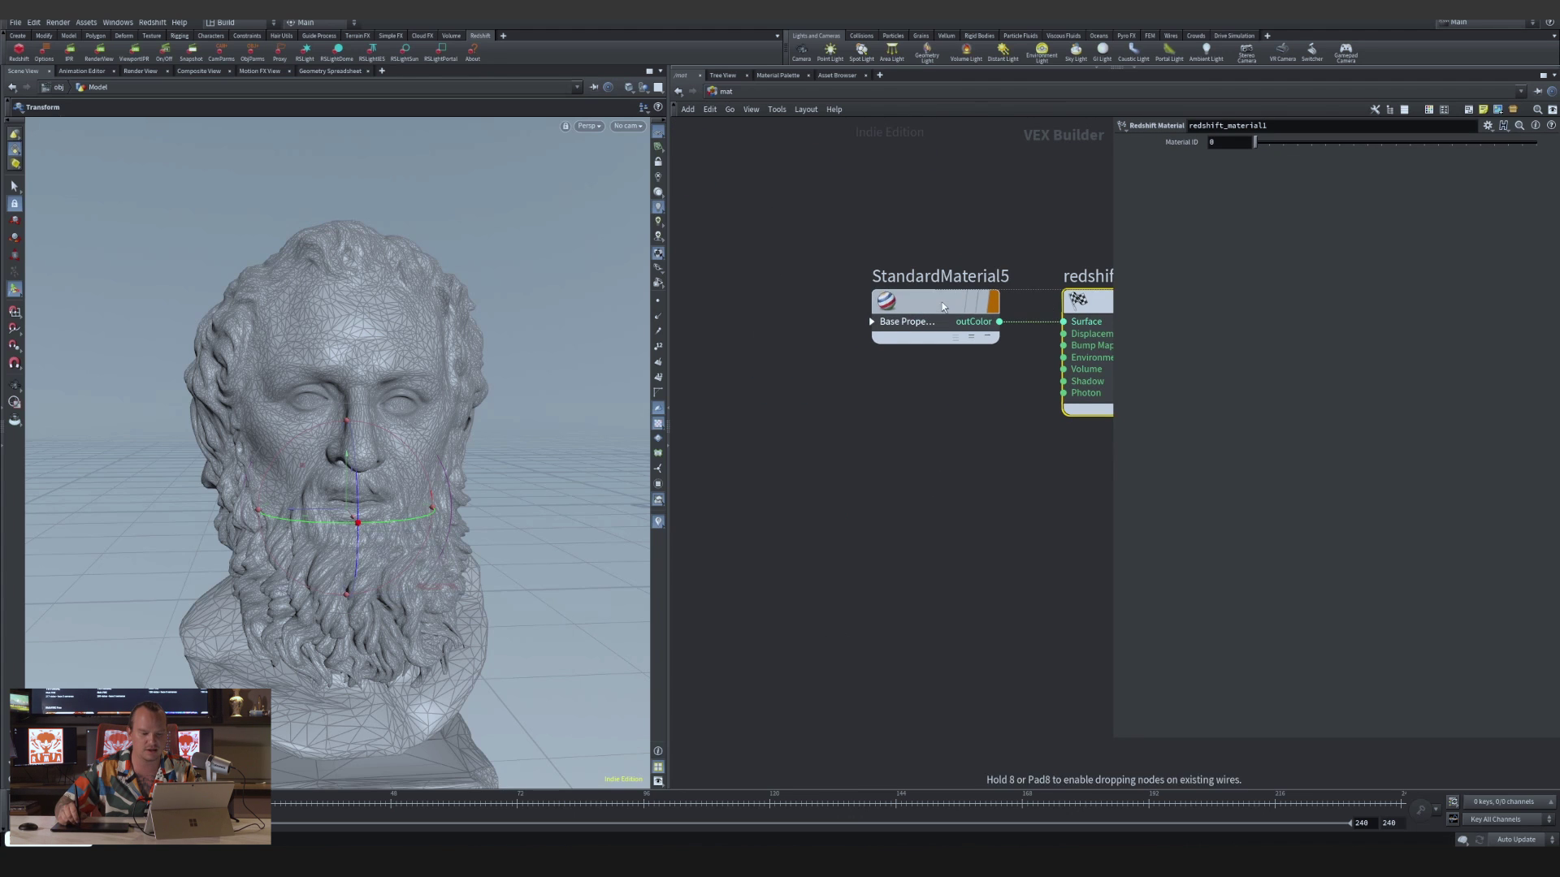
{"action": "left_click", "coordinate": [877, 322]}
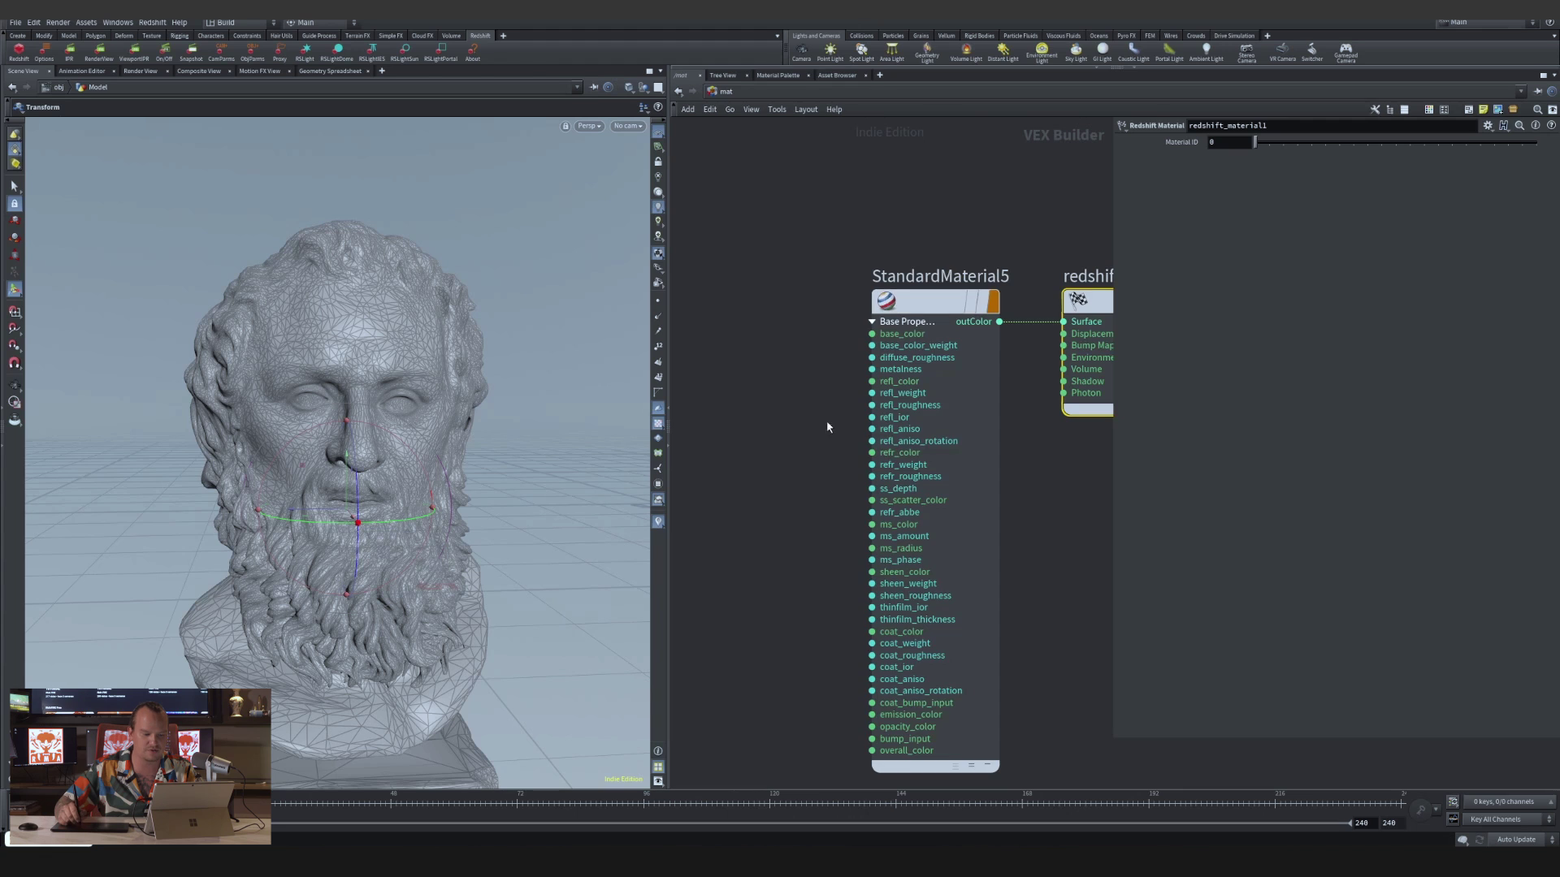
{"action": "scroll", "coordinate": [813, 439], "scroll_direction": "down", "scroll_amount": 3}
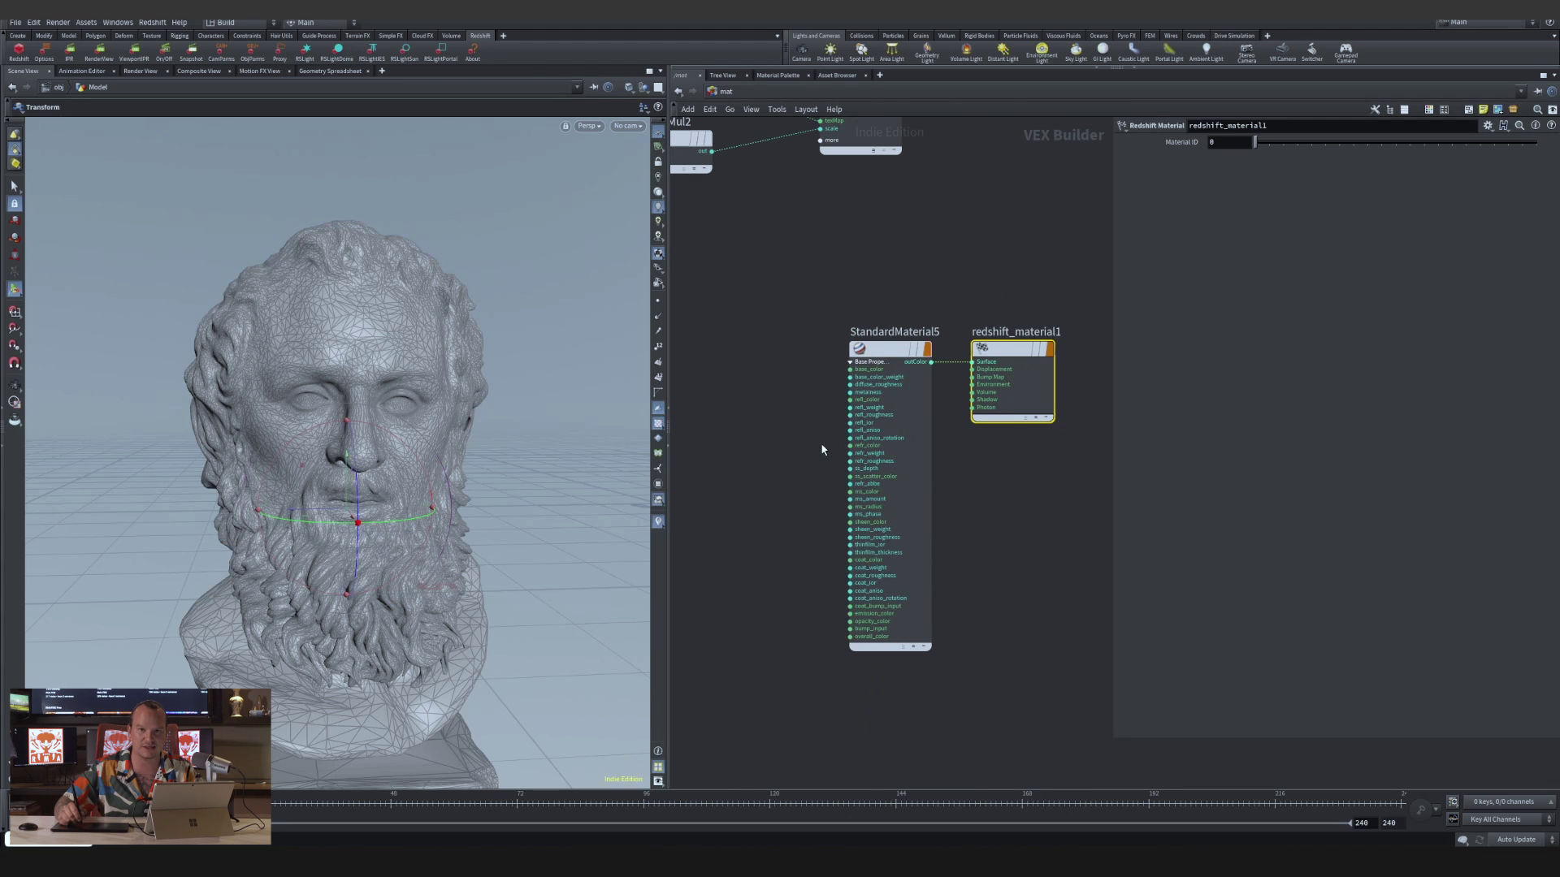
Delete the new standard material and Redshift Material nodes and return to the clay_build network
{"action": "left_click_drag", "start_coordinate": [854, 382], "coordinate": [923, 393]}
{"action": "key", "text": "Delete"}
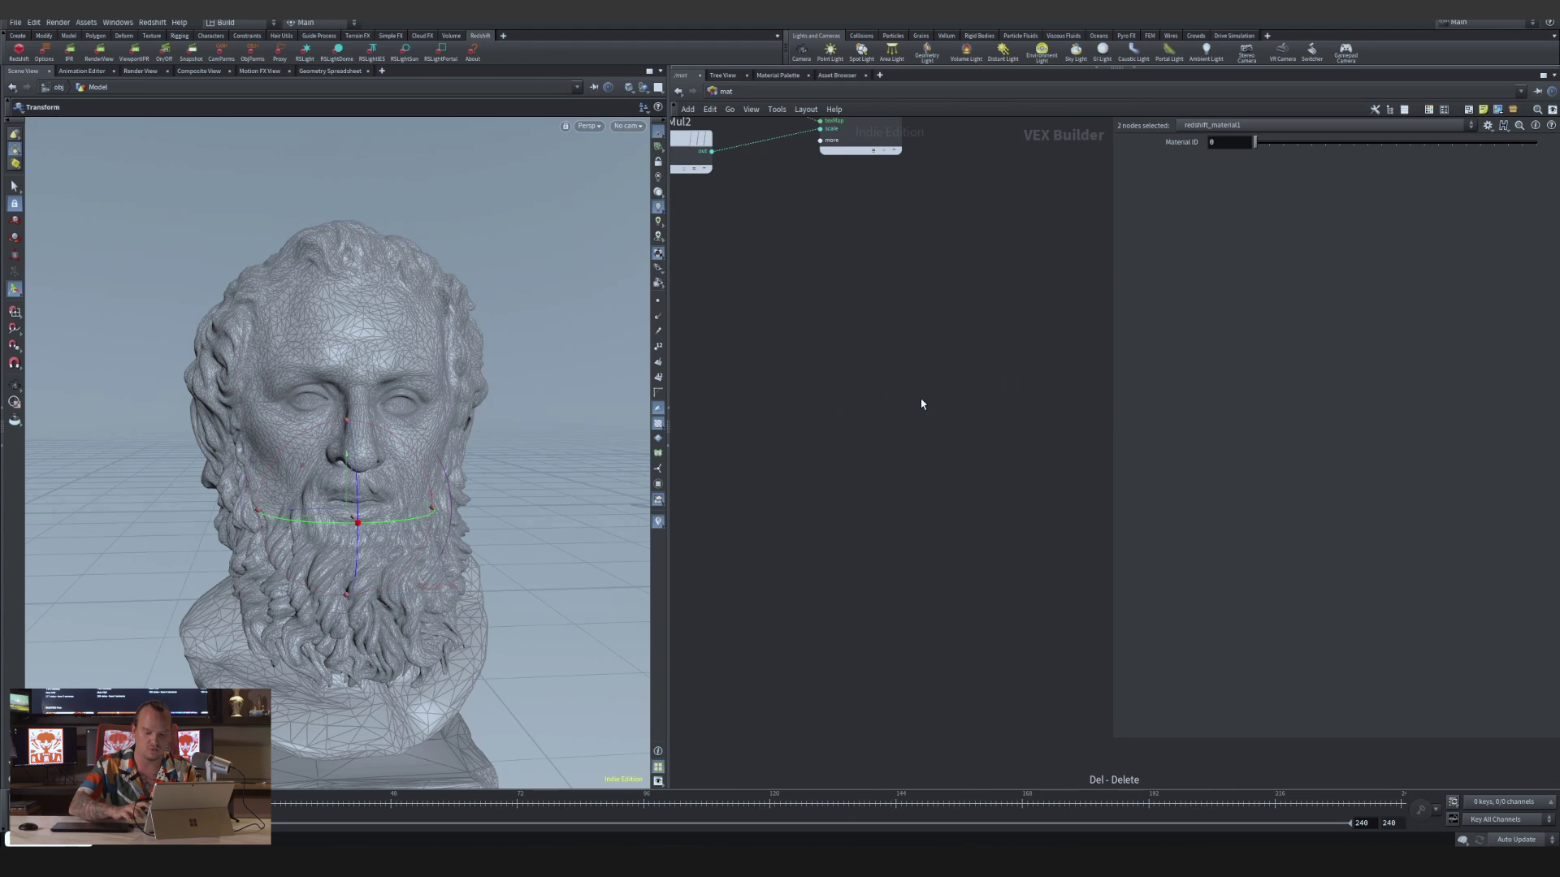
{"action": "middle_click_drag", "start_coordinate": [939, 340], "coordinate": [967, 562]}
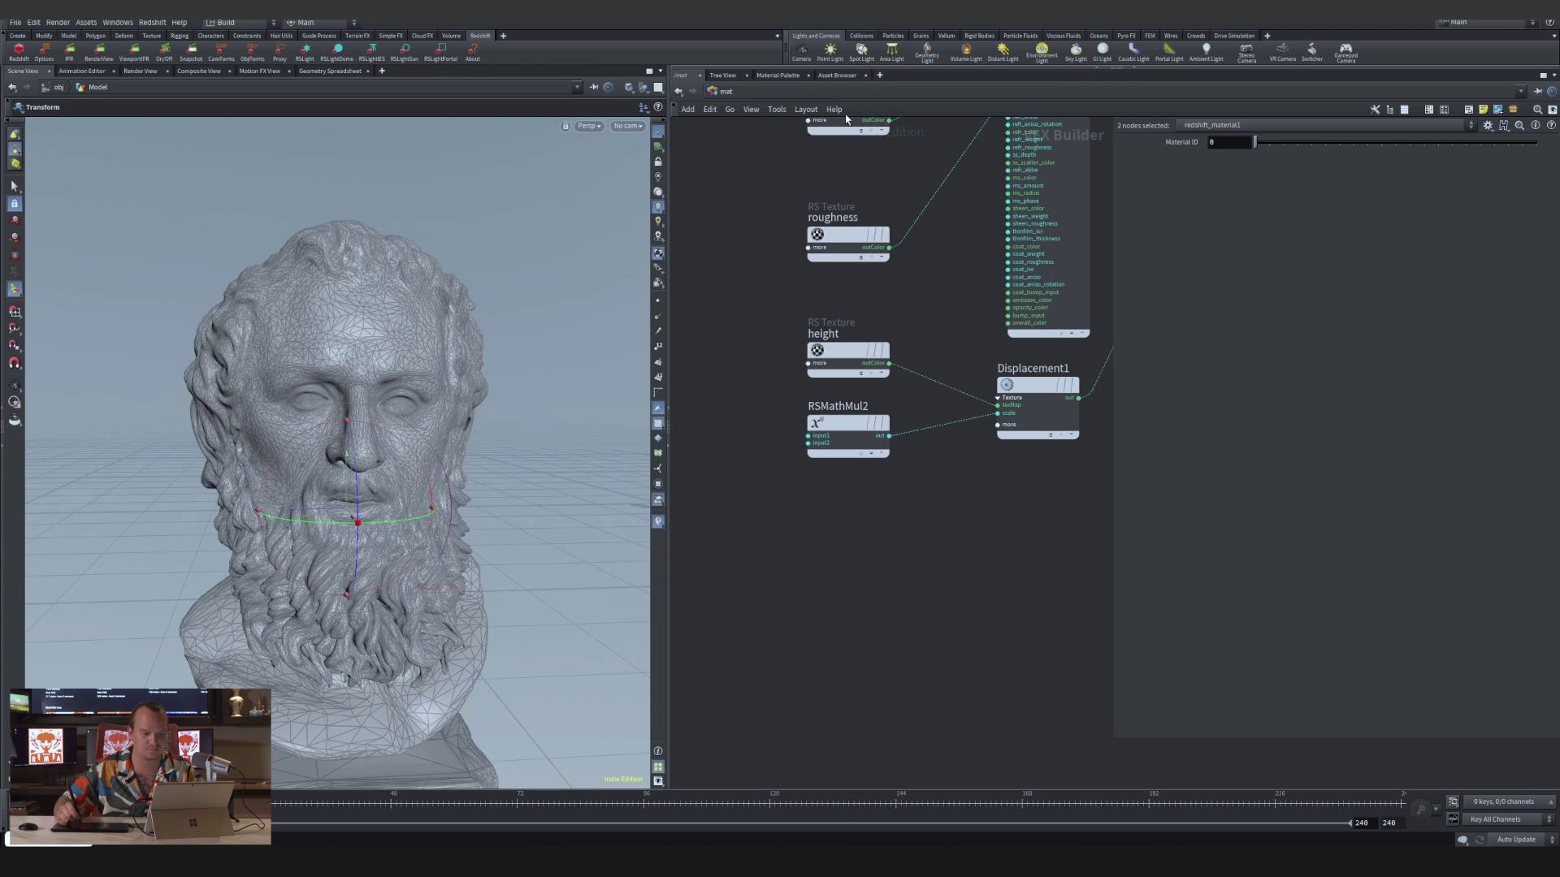
{"action": "middle_click_drag", "start_coordinate": [966, 318], "coordinate": [935, 460]}
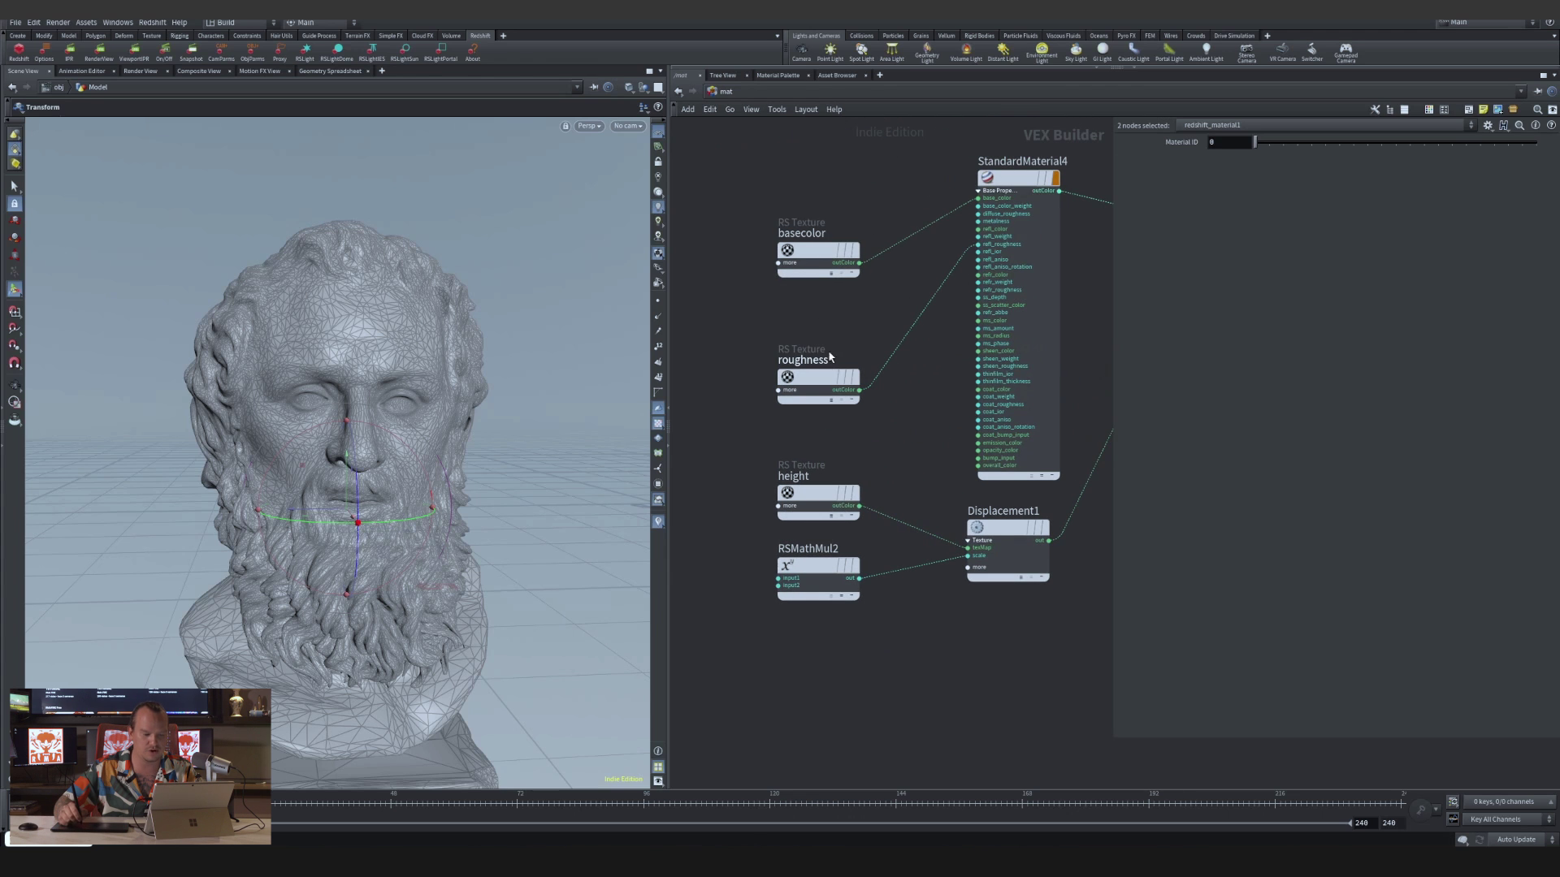
Load GSG_MC016_A049_ClaySculptingEarthenware08_4k_basecolor.tif as the image file of the basecolor texture node
{"action": "middle_click_drag", "start_coordinate": [855, 491], "coordinate": [837, 465]}
{"action": "left_click_drag", "start_coordinate": [857, 272], "coordinate": [735, 172]}
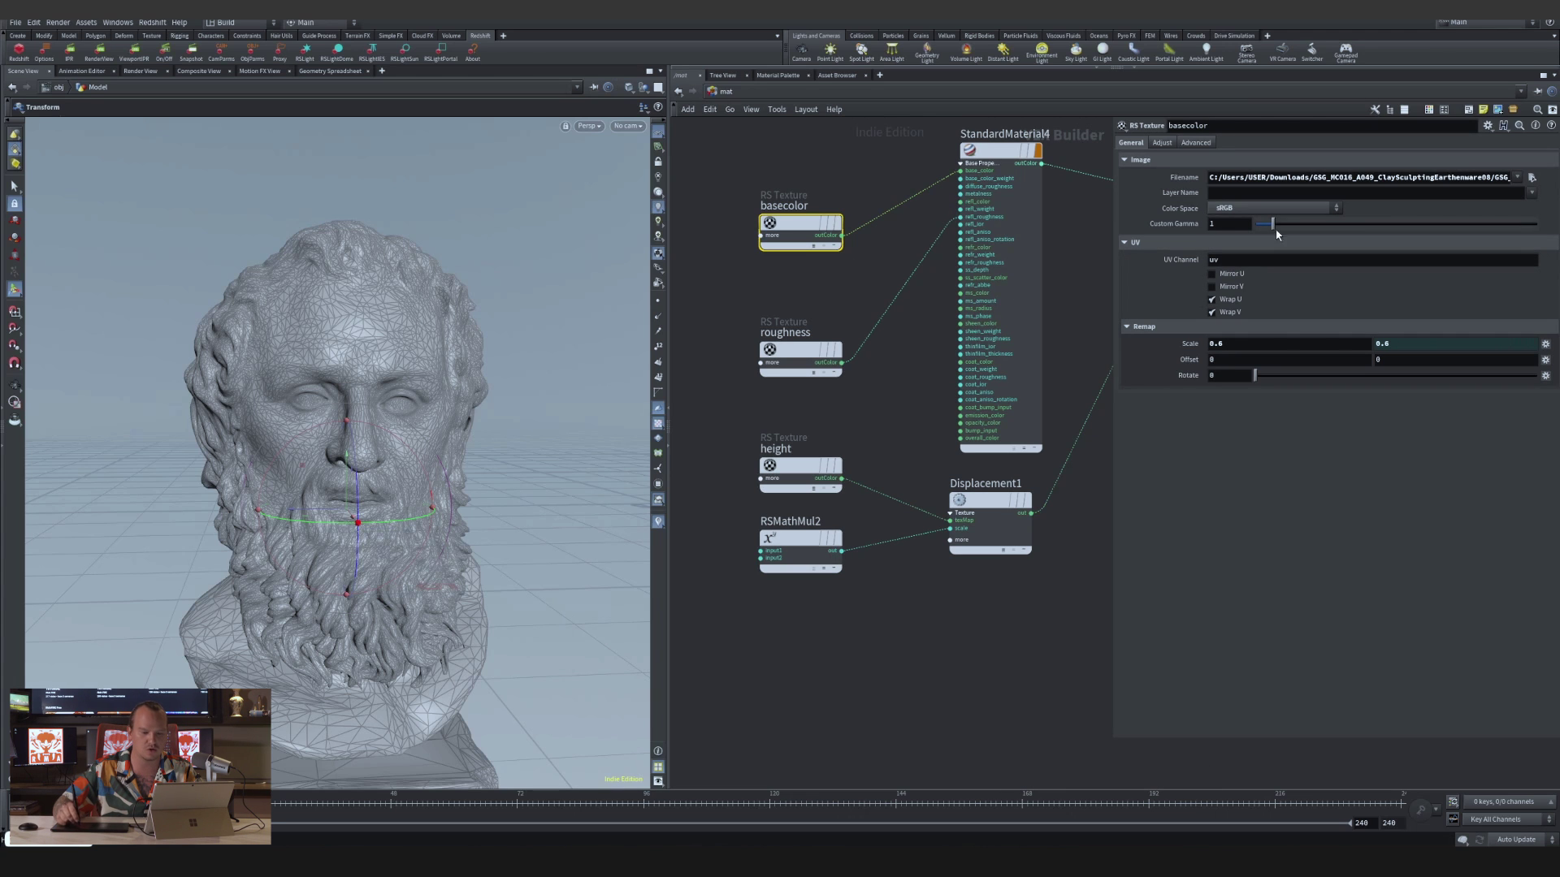
{"action": "left_click", "coordinate": [1530, 178]}
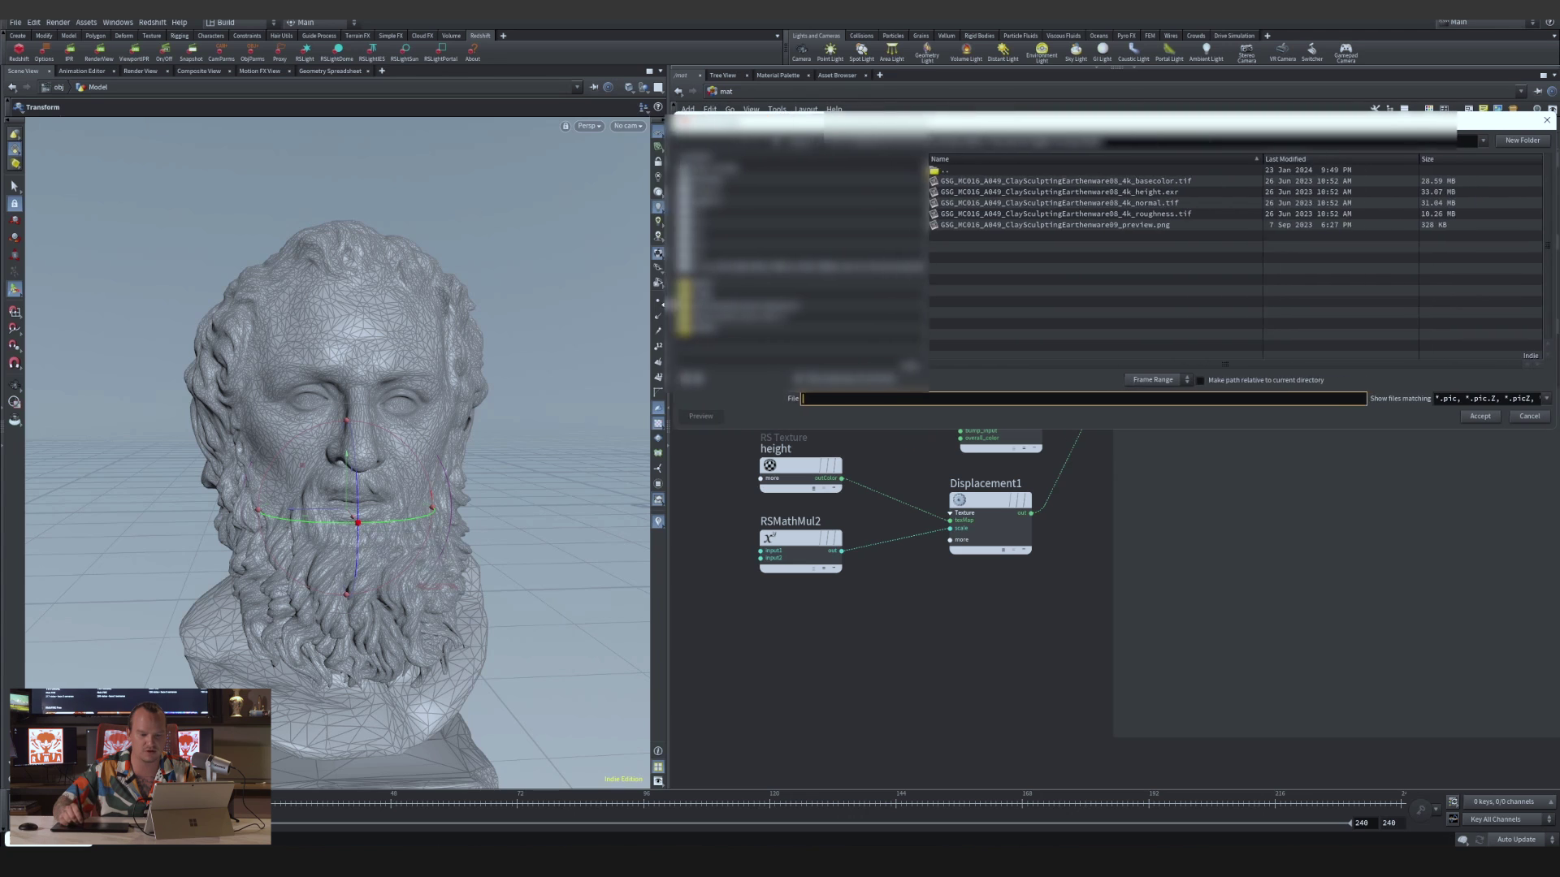
{"action": "left_click", "coordinate": [1102, 183]}
{"action": "left_click", "coordinate": [1480, 416]}
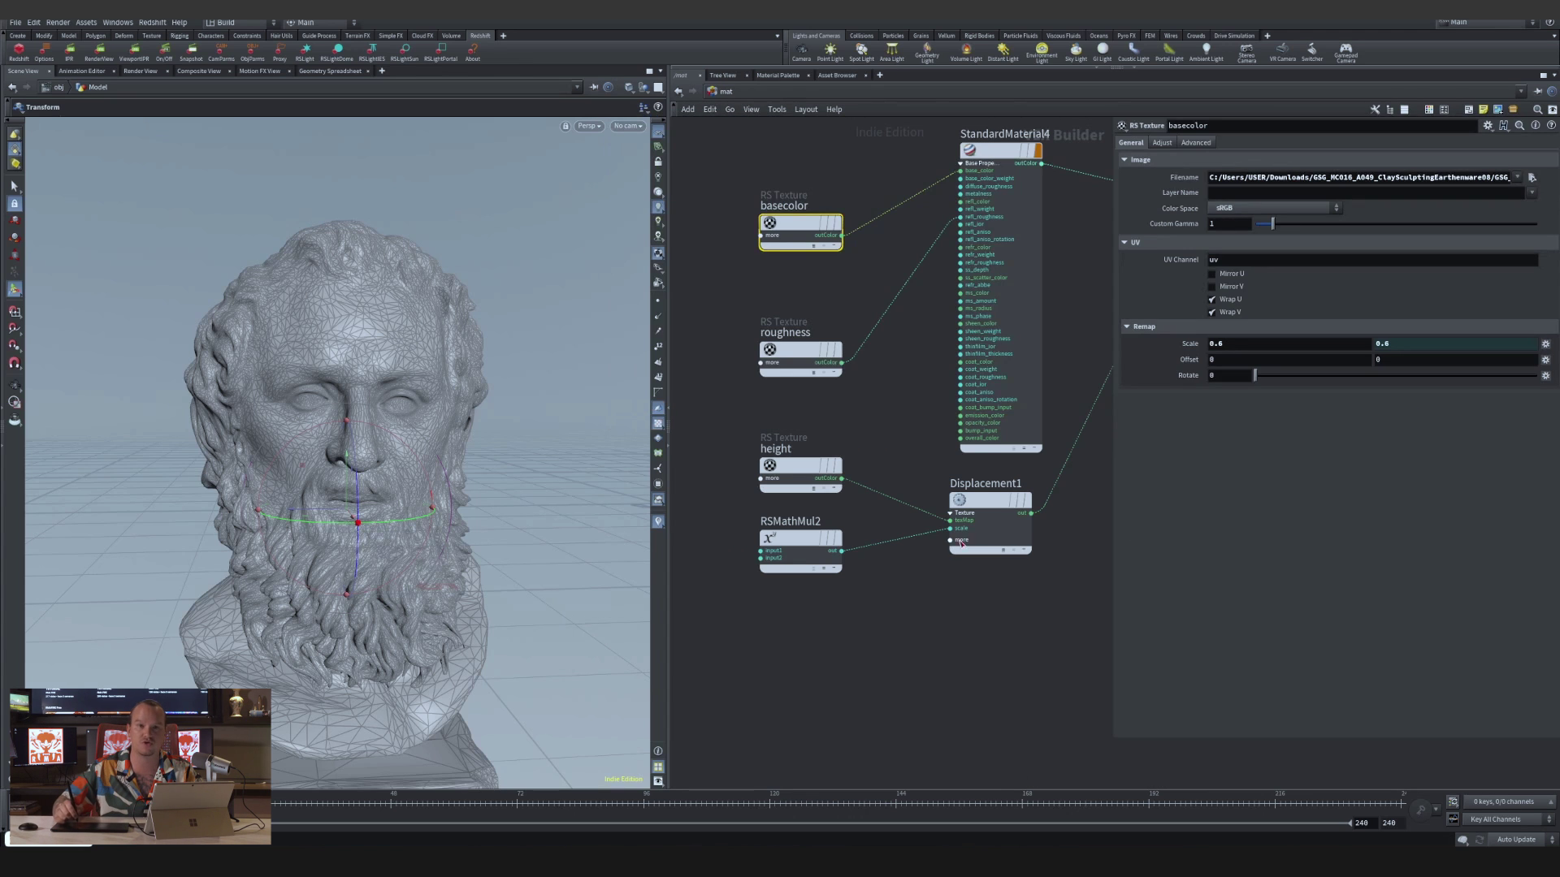
Check the color space, gamma and remap settings of the roughness and height texture nodes
{"action": "left_click", "coordinate": [803, 356]}
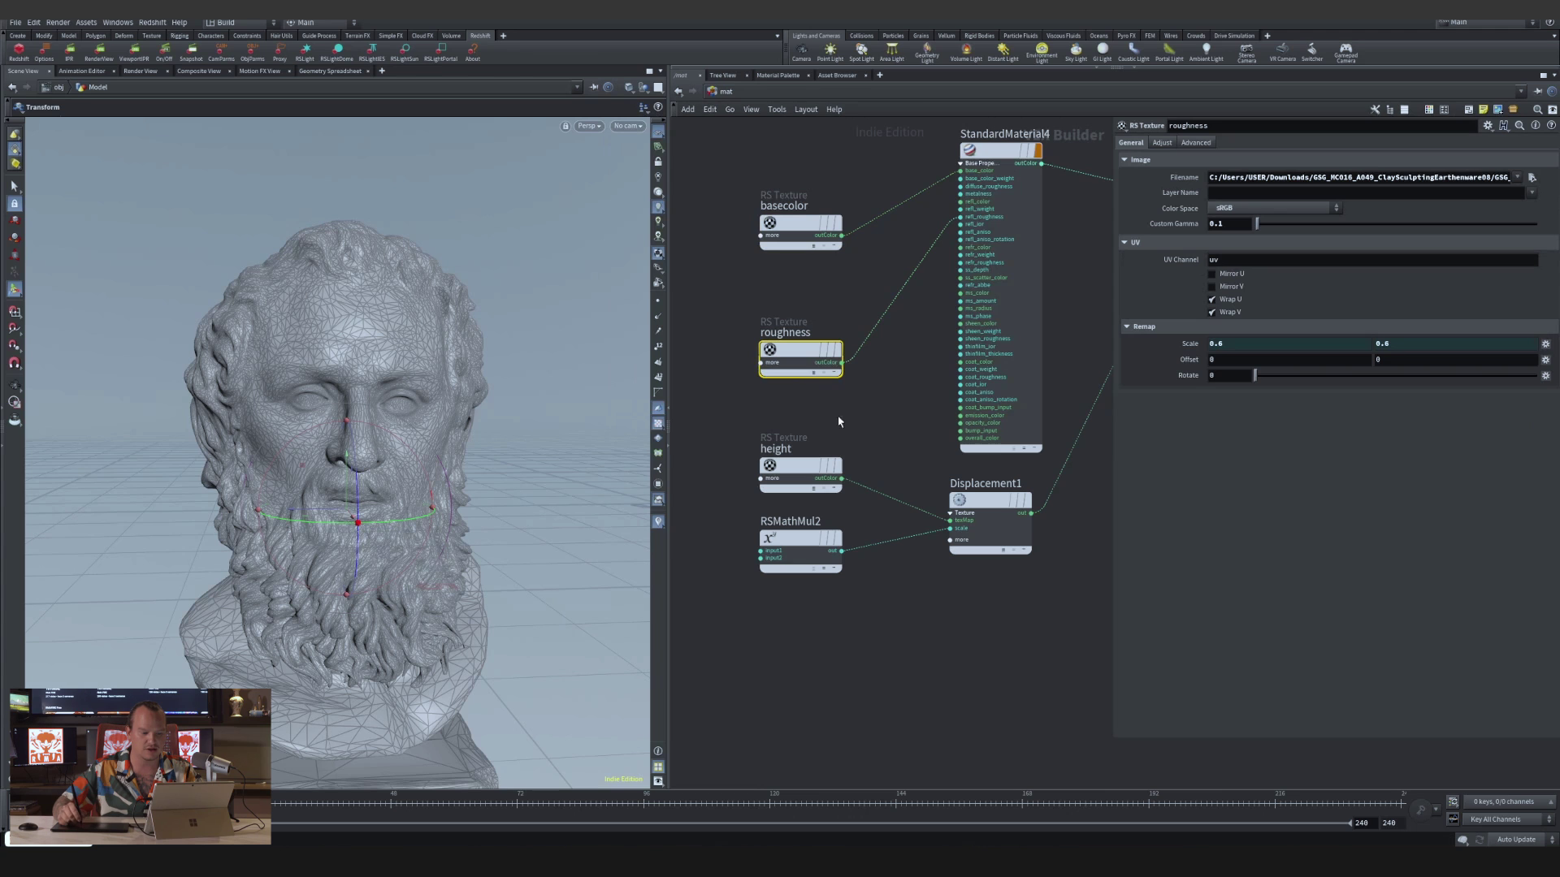
{"action": "left_click_drag", "start_coordinate": [883, 422], "coordinate": [764, 493]}
{"action": "middle_click_drag", "start_coordinate": [926, 482], "coordinate": [860, 450]}
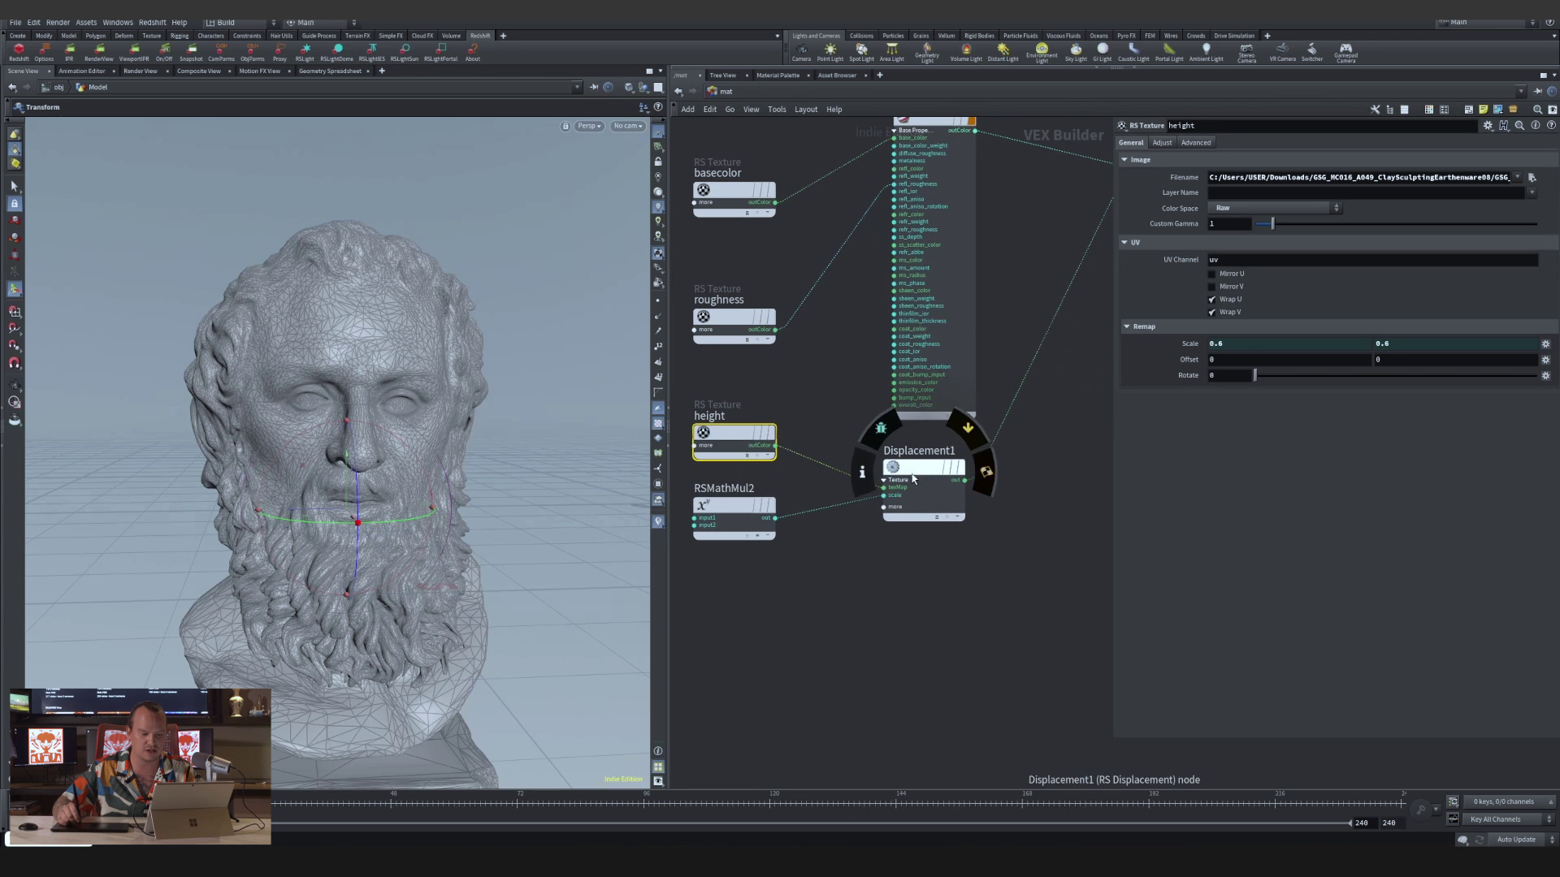
Add an RS Displacement node below Displacement1 and connect the height texture's outColor to its texMap input
{"action": "left_click", "coordinate": [921, 591]}
{"action": "key", "text": "Tab"}
{"action": "type", "text": "rs"}
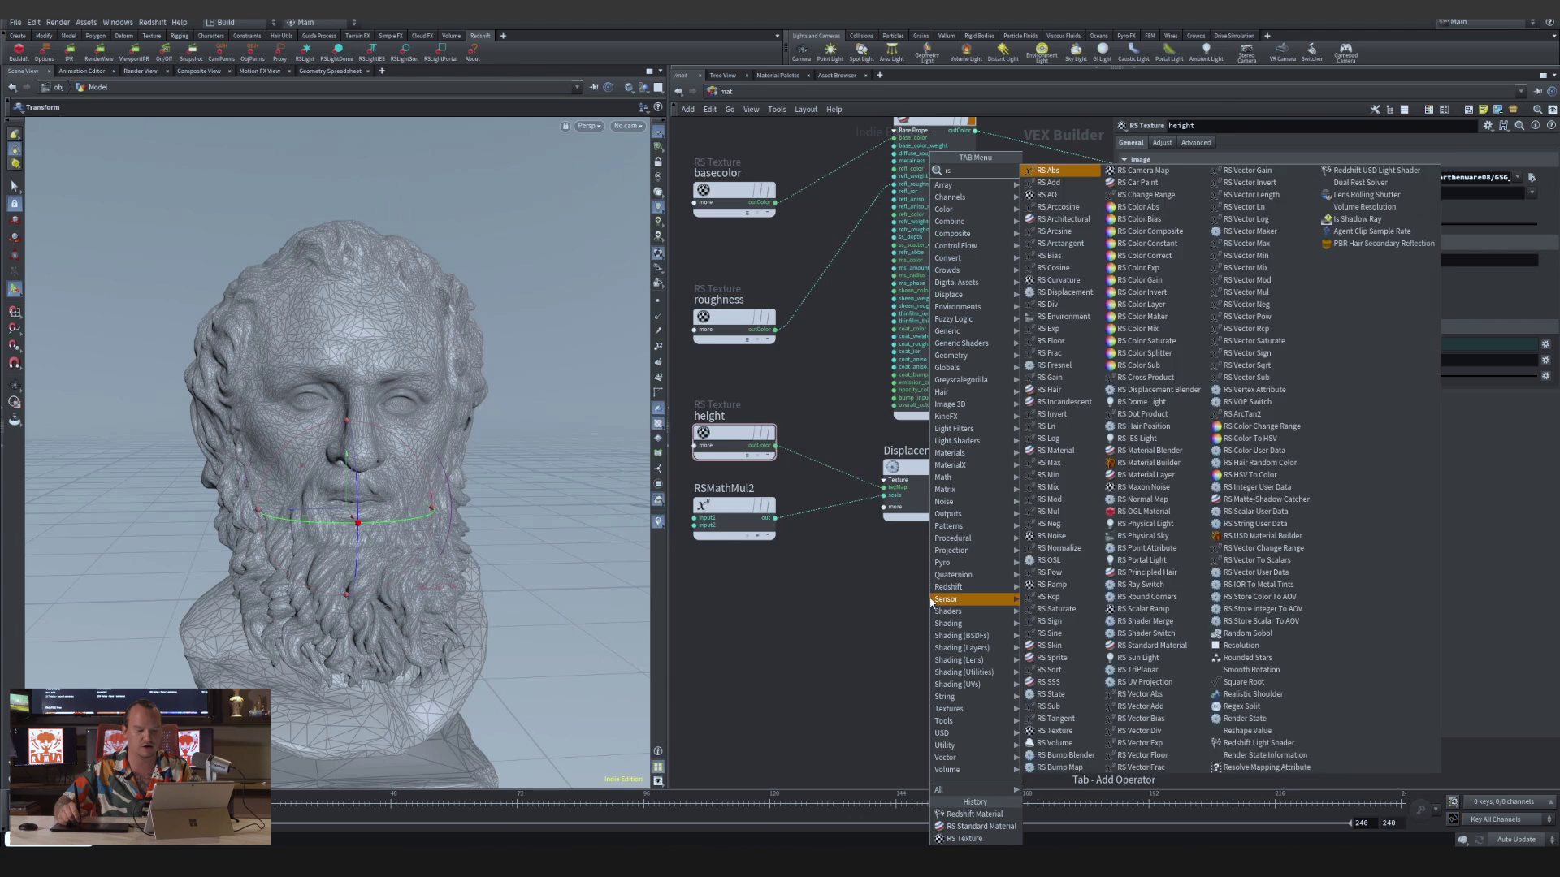
{"action": "type", "text": "d"}
{"action": "left_click", "coordinate": [1054, 171]}
{"action": "left_click", "coordinate": [931, 562]}
{"action": "scroll", "coordinate": [843, 563], "scroll_direction": "up", "scroll_amount": 2}
{"action": "left_click_drag", "start_coordinate": [755, 400], "coordinate": [910, 561]}
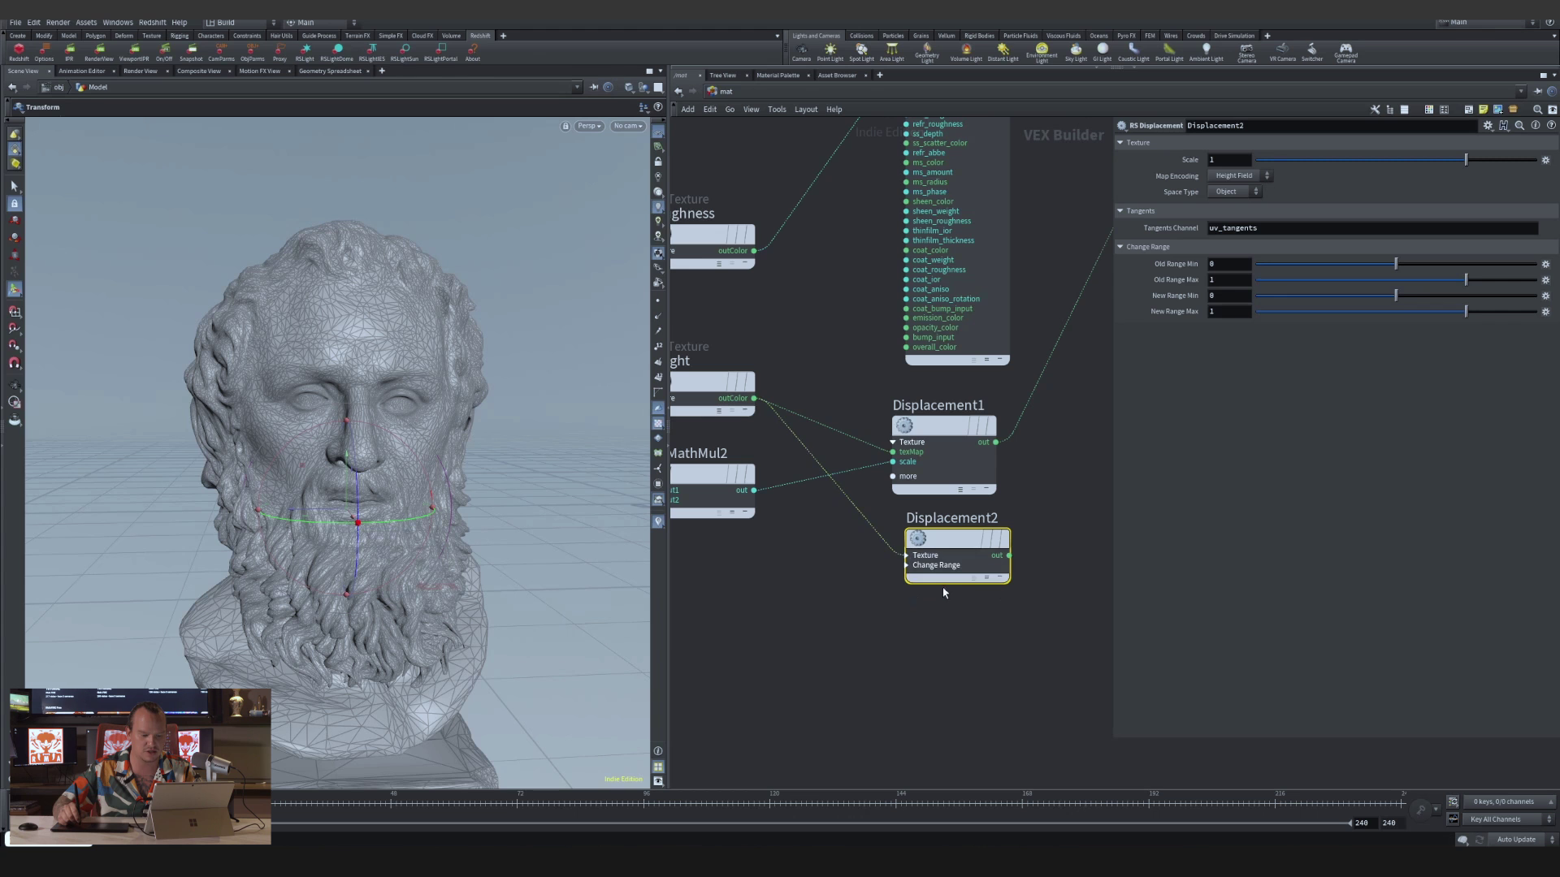
{"action": "left_click", "coordinate": [925, 581]}
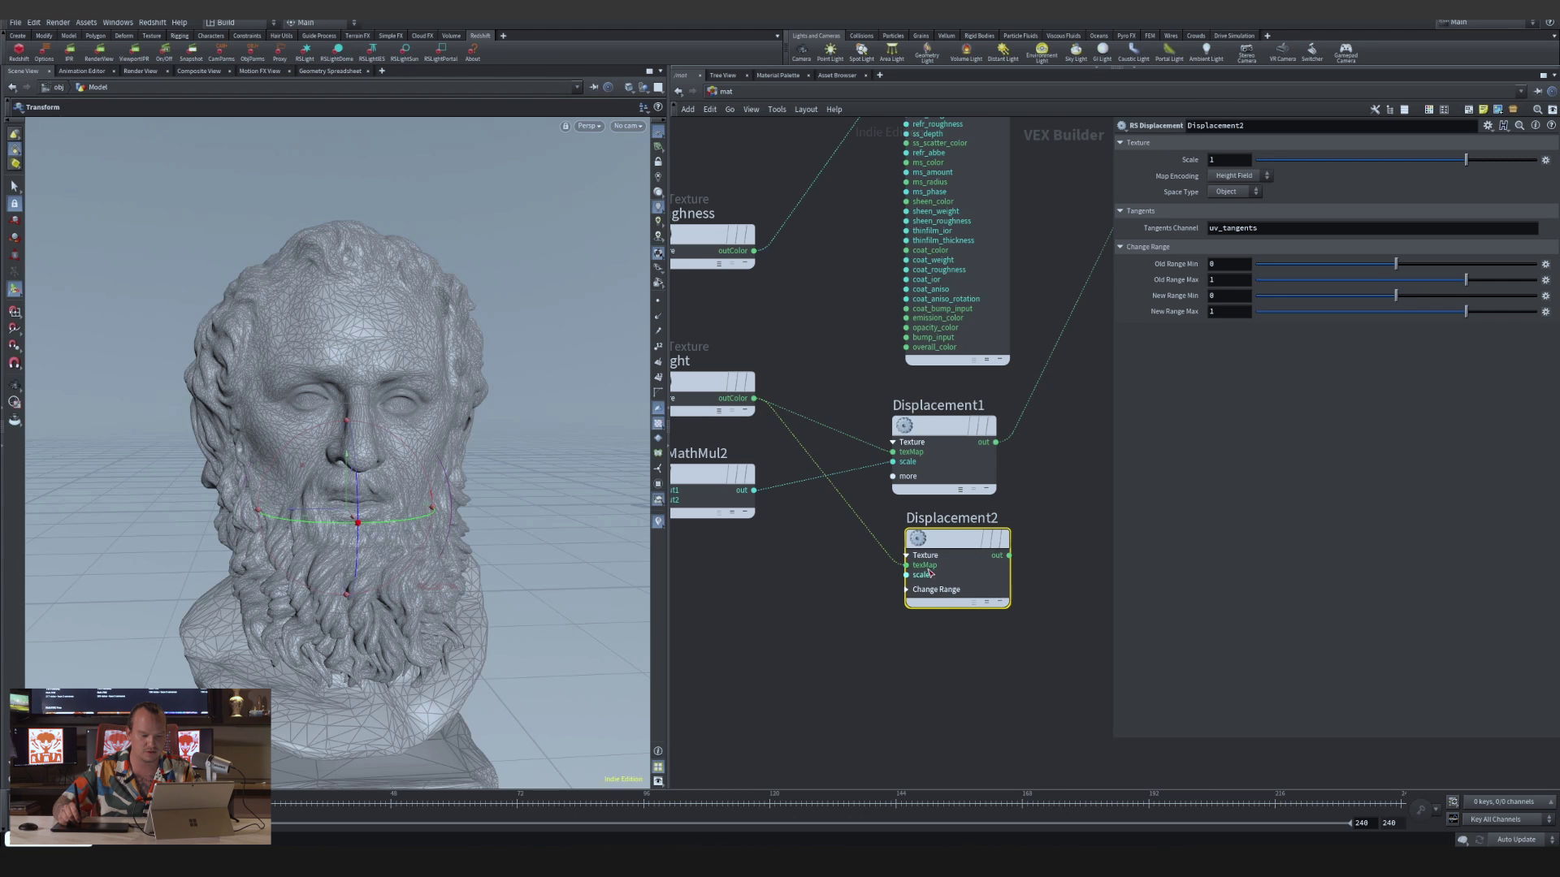
Start a wire from Displacement2's output toward clay_build, cancel it, and delete Displacement2
{"action": "left_click", "coordinate": [1008, 556]}
{"action": "middle_click_drag", "start_coordinate": [1031, 452], "coordinate": [865, 697]}
{"action": "scroll", "coordinate": [1016, 465], "scroll_direction": "up", "scroll_amount": 4}
{"action": "scroll", "coordinate": [1005, 492], "scroll_direction": "down", "scroll_amount": 4}
{"action": "middle_click_drag", "start_coordinate": [971, 679], "coordinate": [1021, 550]}
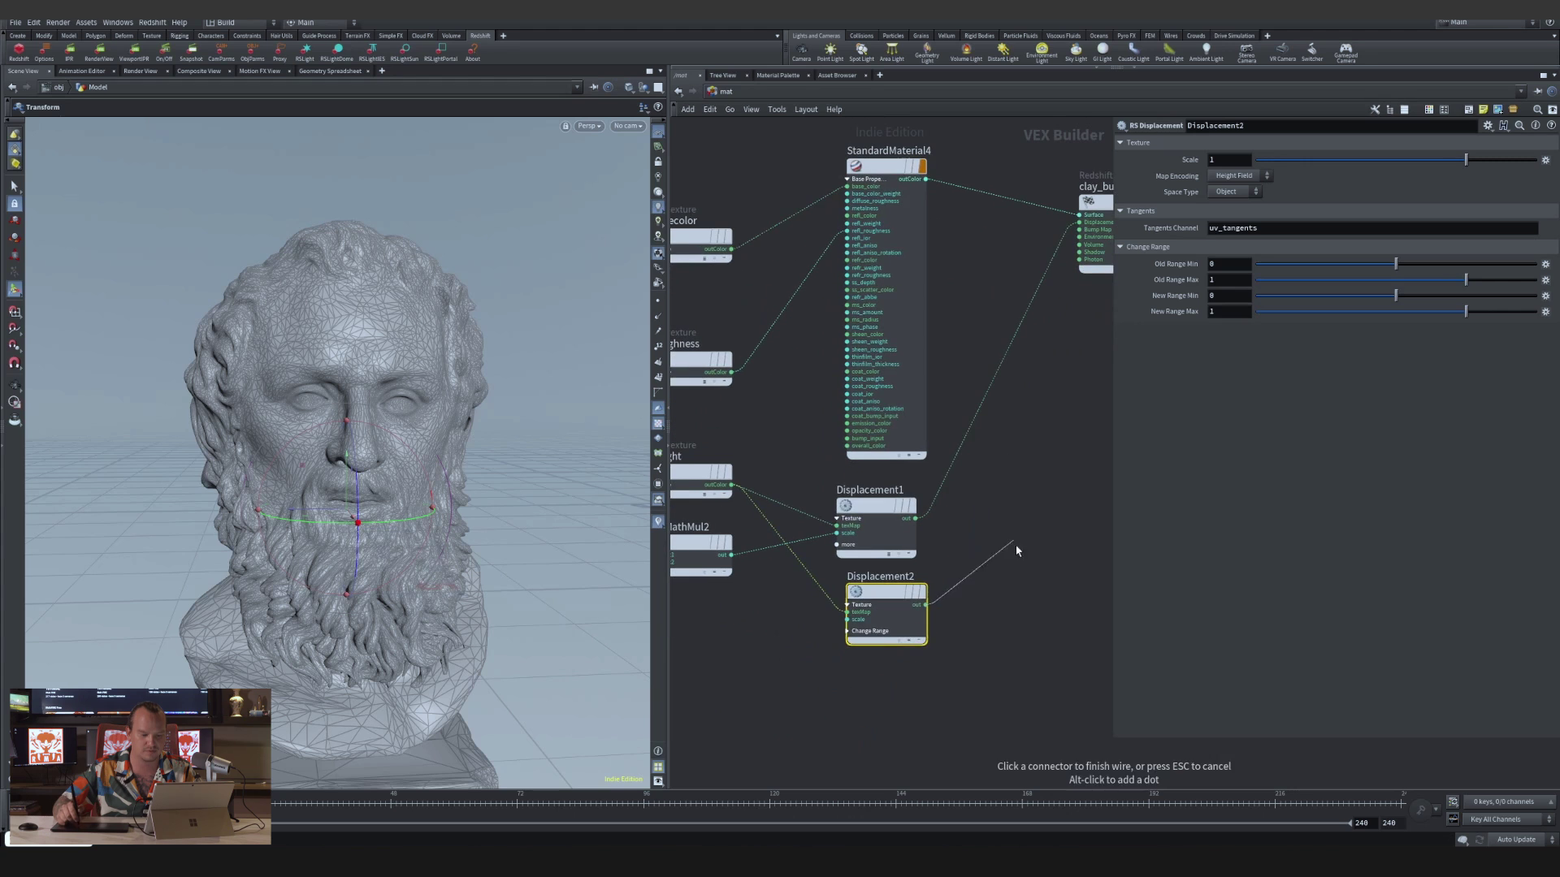
{"action": "key", "text": "Escape"}
{"action": "key", "text": "Delete"}
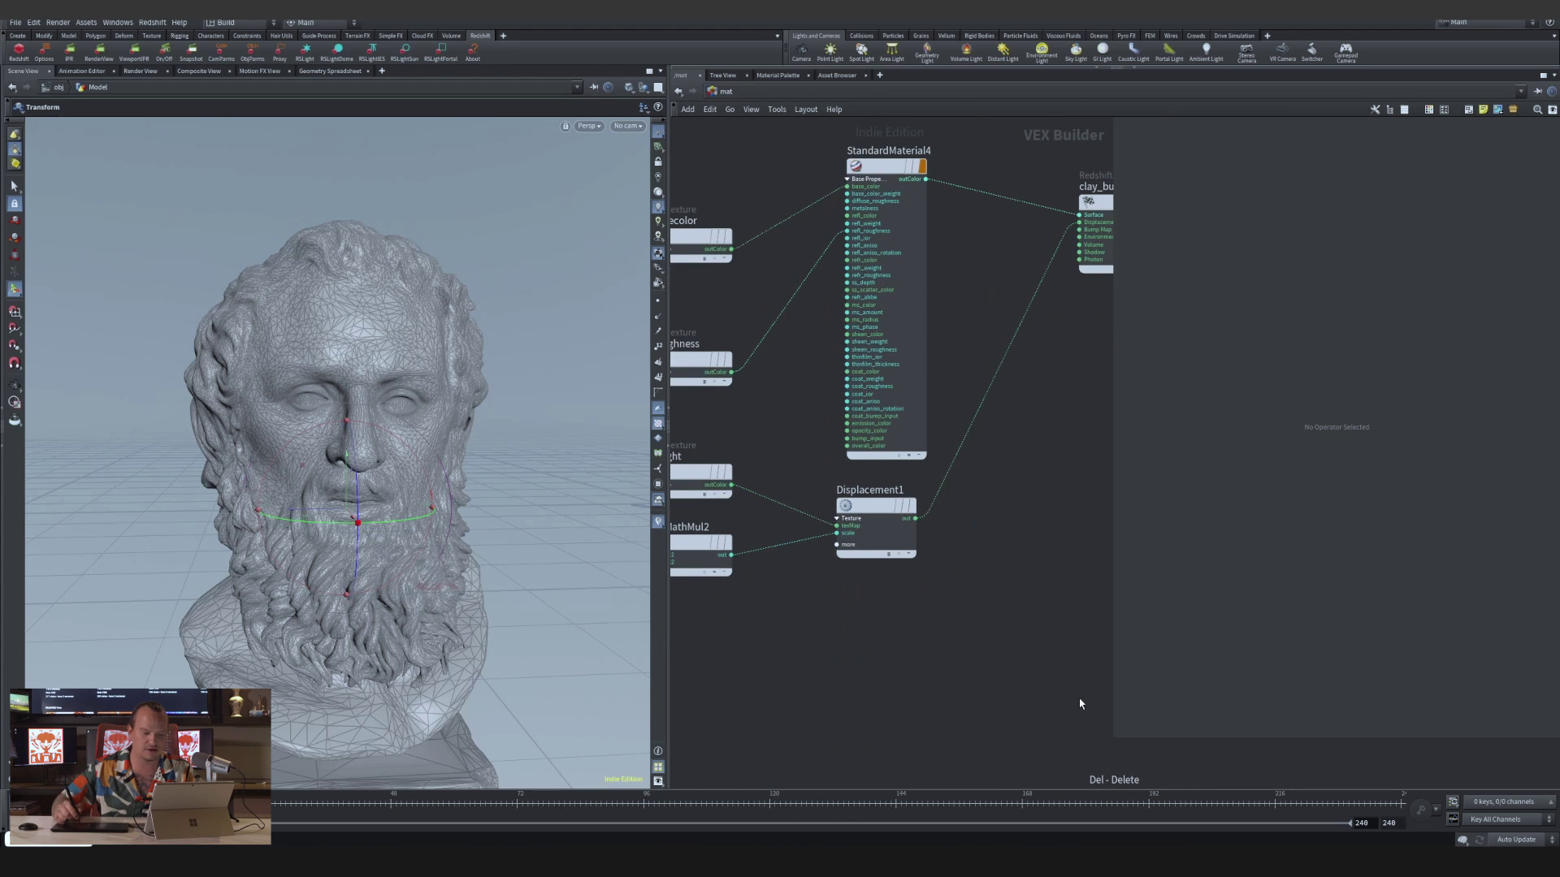
Examine Displacement1's map encoding, space type and change range settings
{"action": "left_click", "coordinate": [887, 510]}
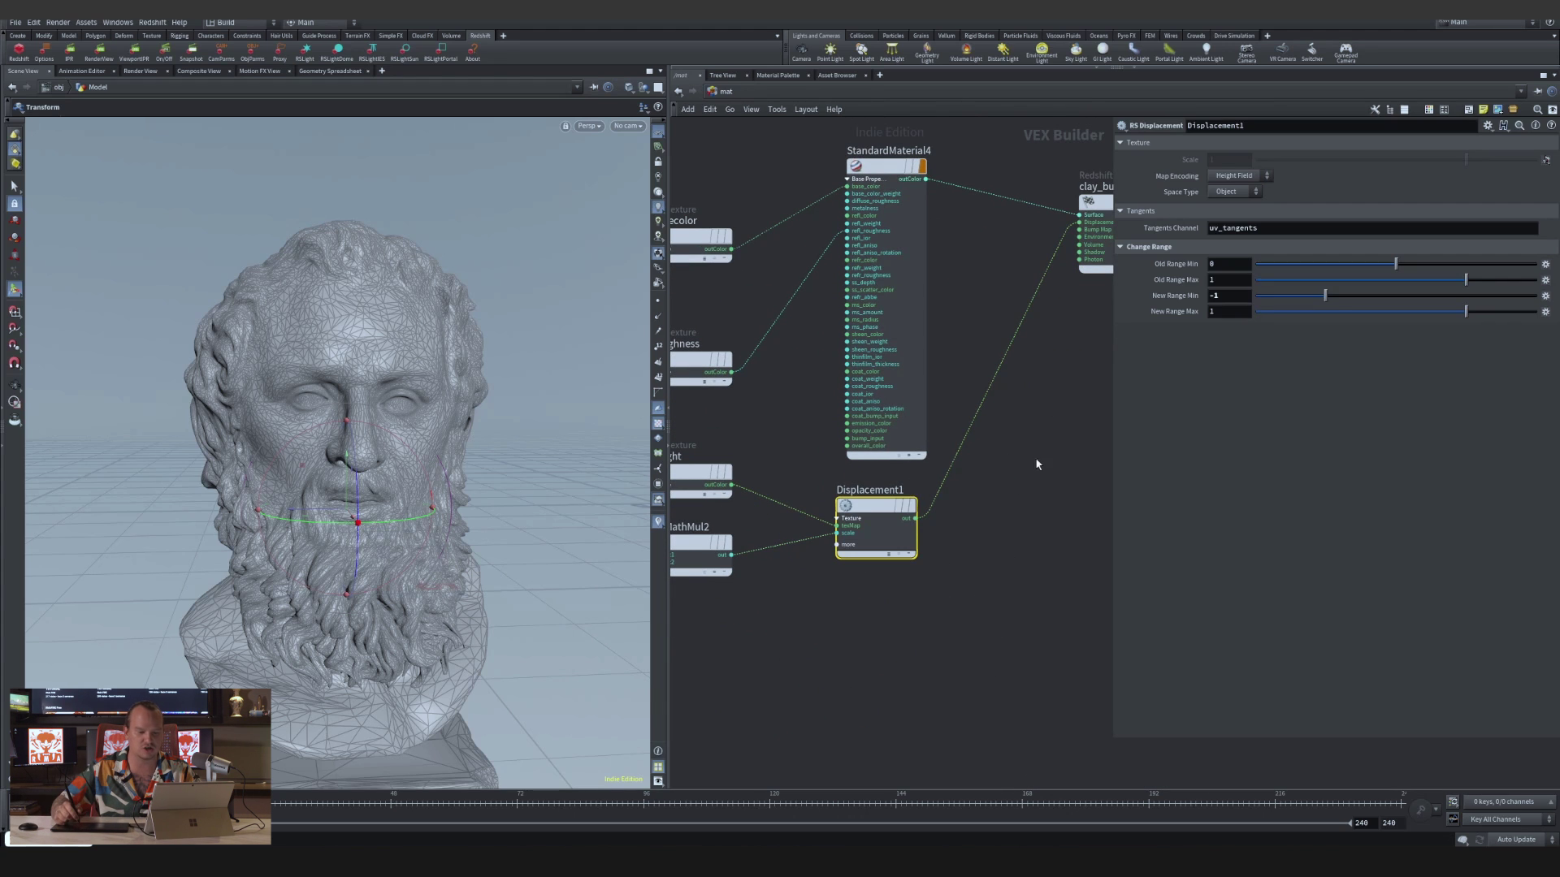
{"action": "left_click_drag", "start_coordinate": [977, 636], "coordinate": [1146, 383]}
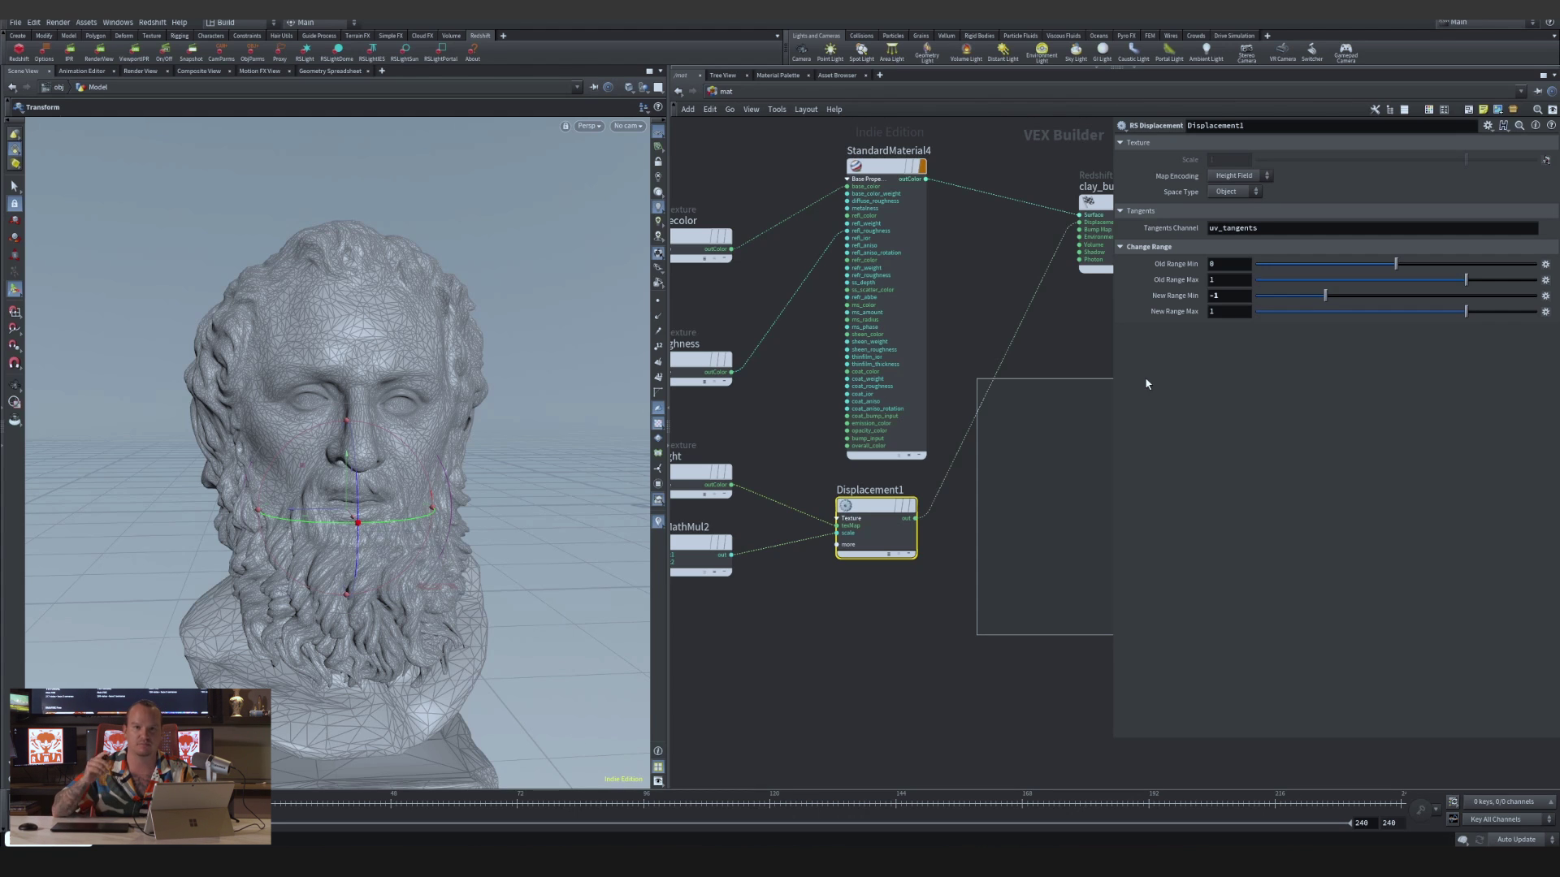
{"action": "left_click_drag", "start_coordinate": [1145, 379], "coordinate": [842, 621]}
{"action": "middle_click_drag", "start_coordinate": [860, 655], "coordinate": [929, 630]}
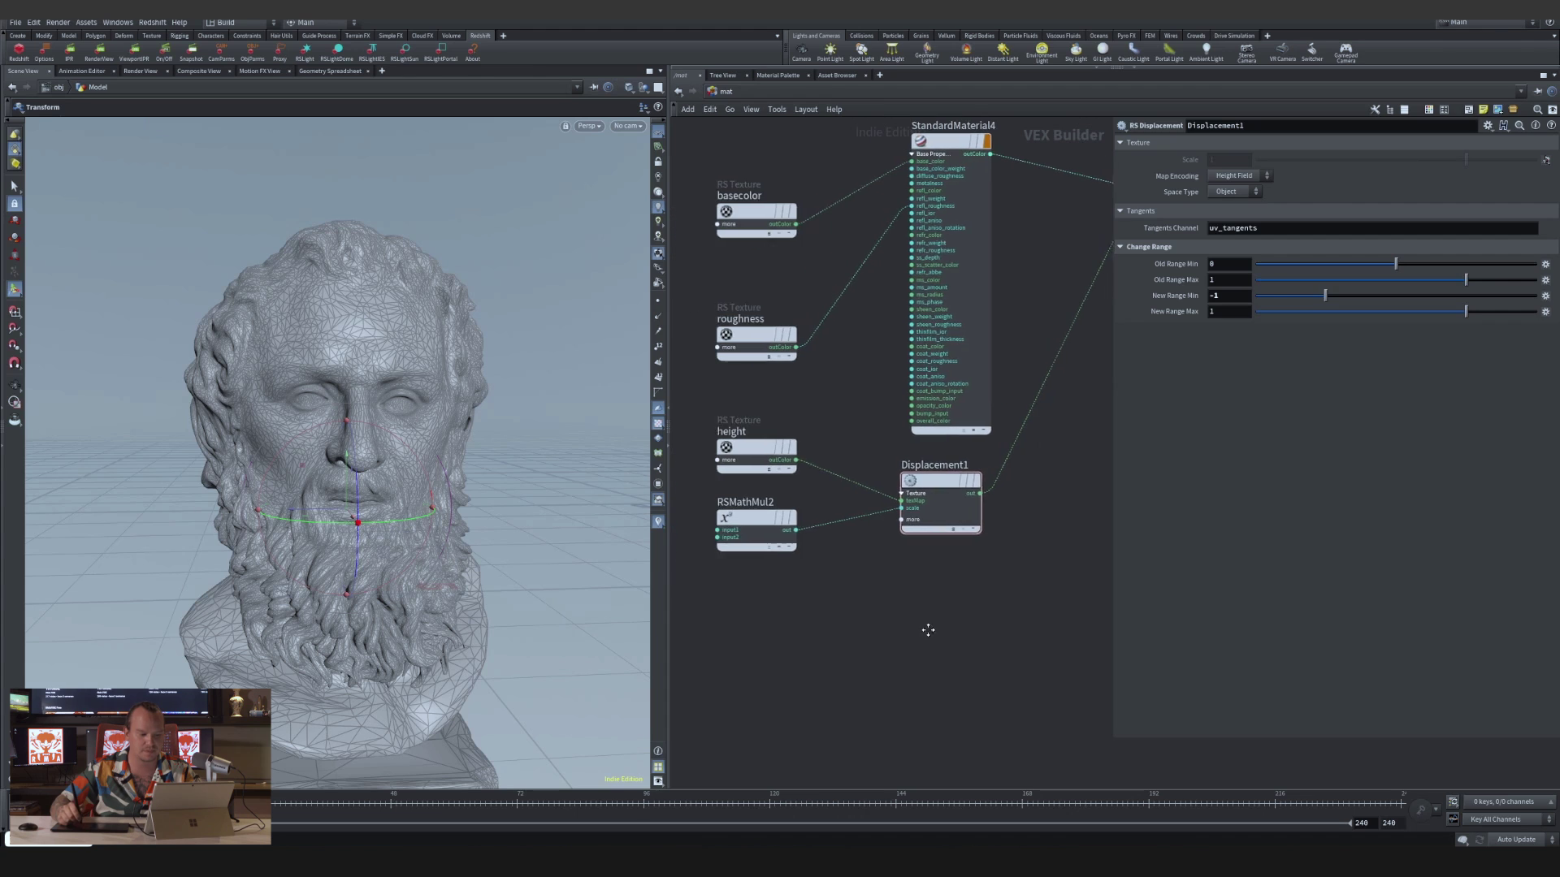
Delete RSMathMul2 and place the height texture node directly beside Displacement1
{"action": "left_click_drag", "start_coordinate": [769, 528], "coordinate": [770, 531]}
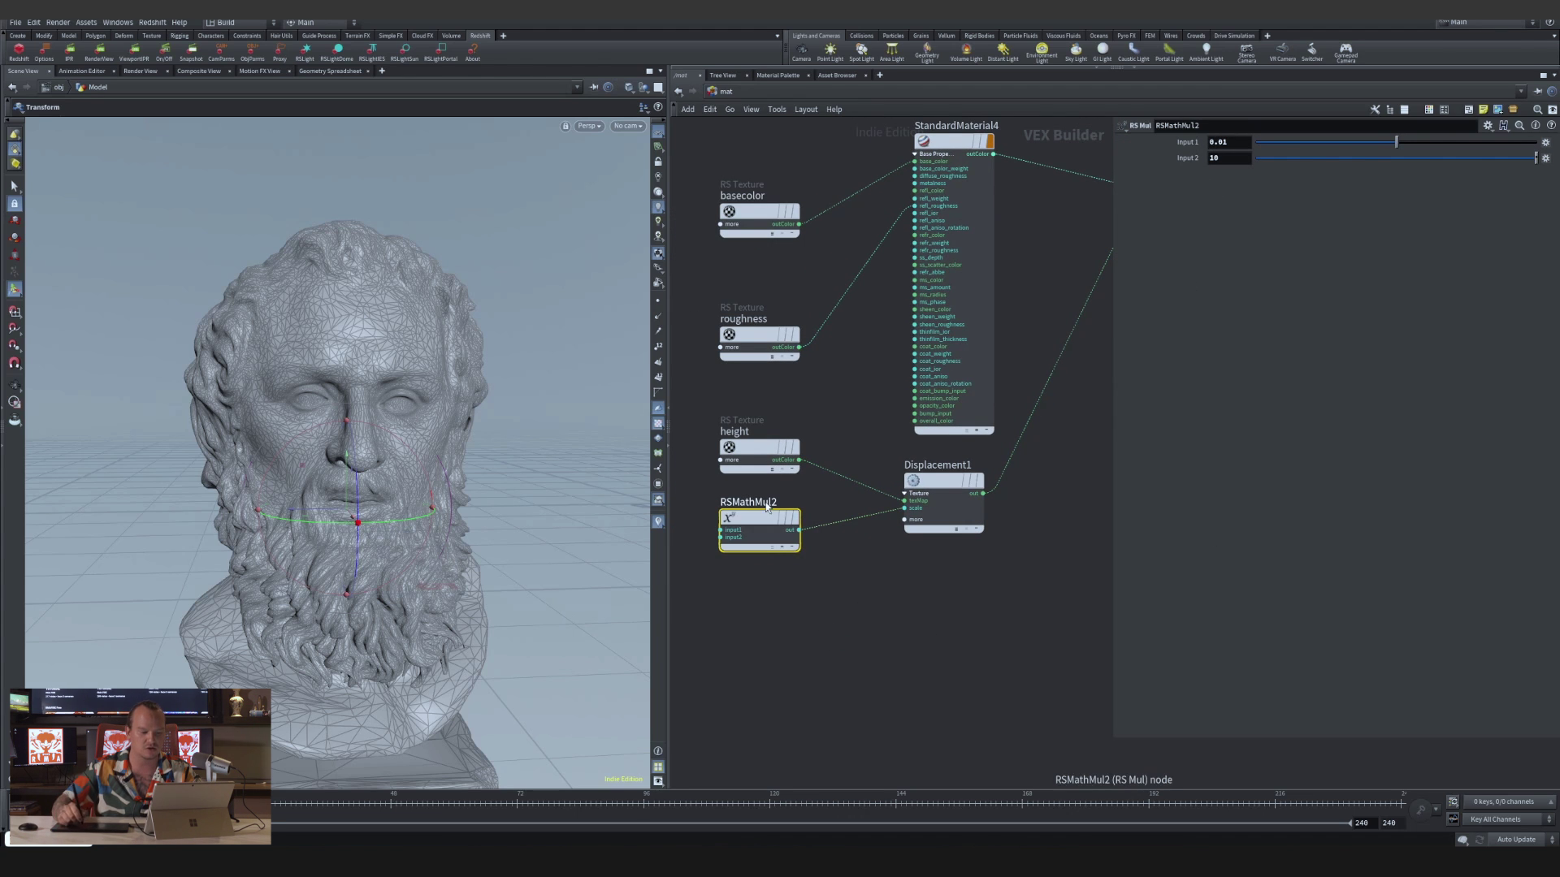
{"action": "key", "text": "Delete"}
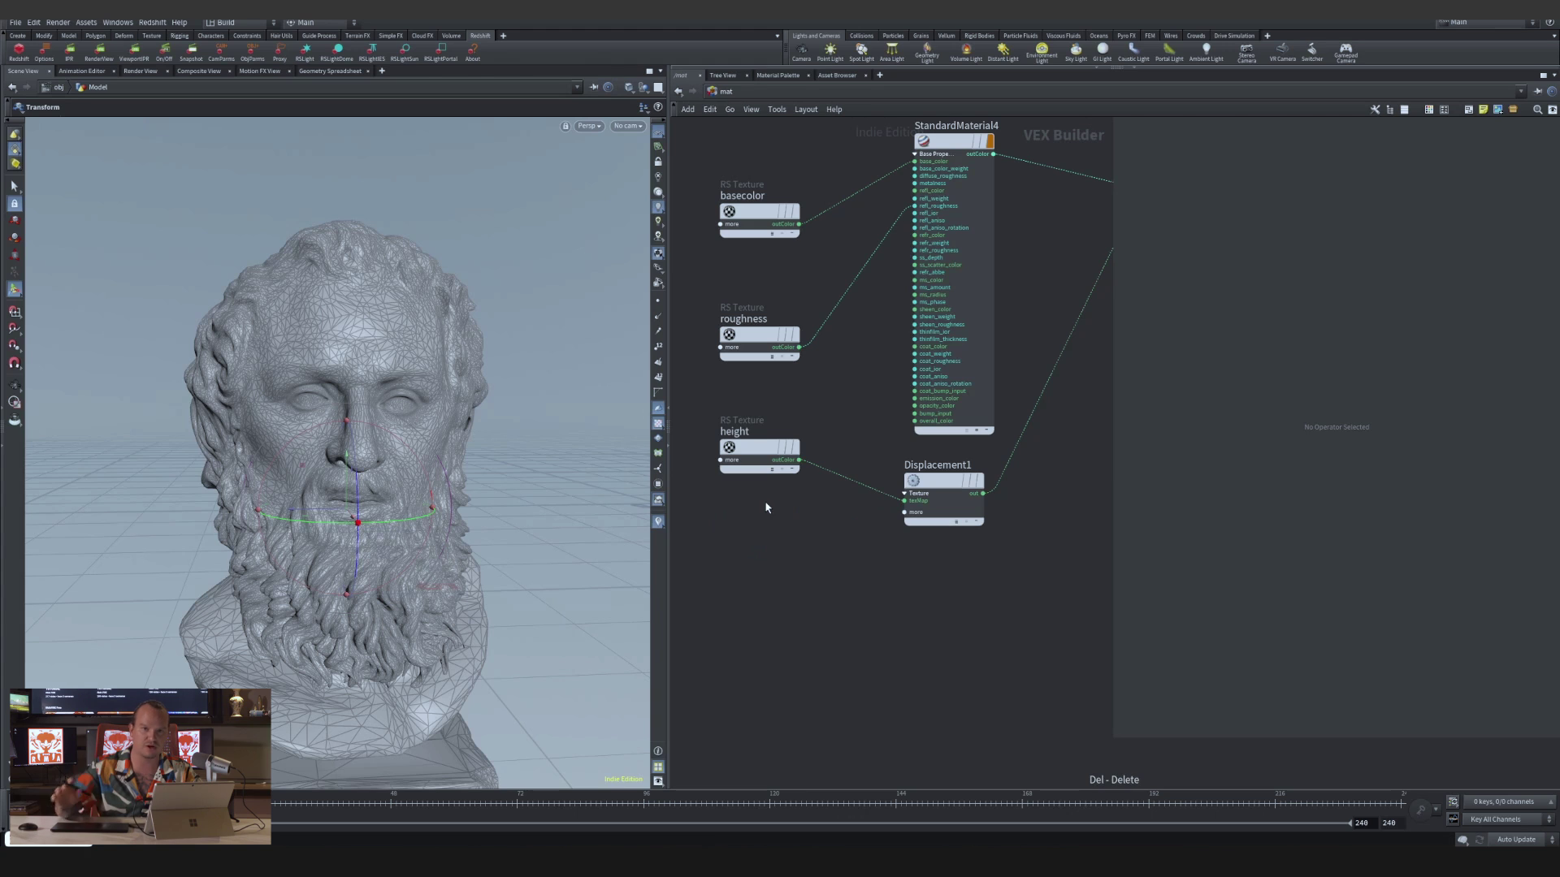
{"action": "left_click_drag", "start_coordinate": [750, 467], "coordinate": [801, 501]}
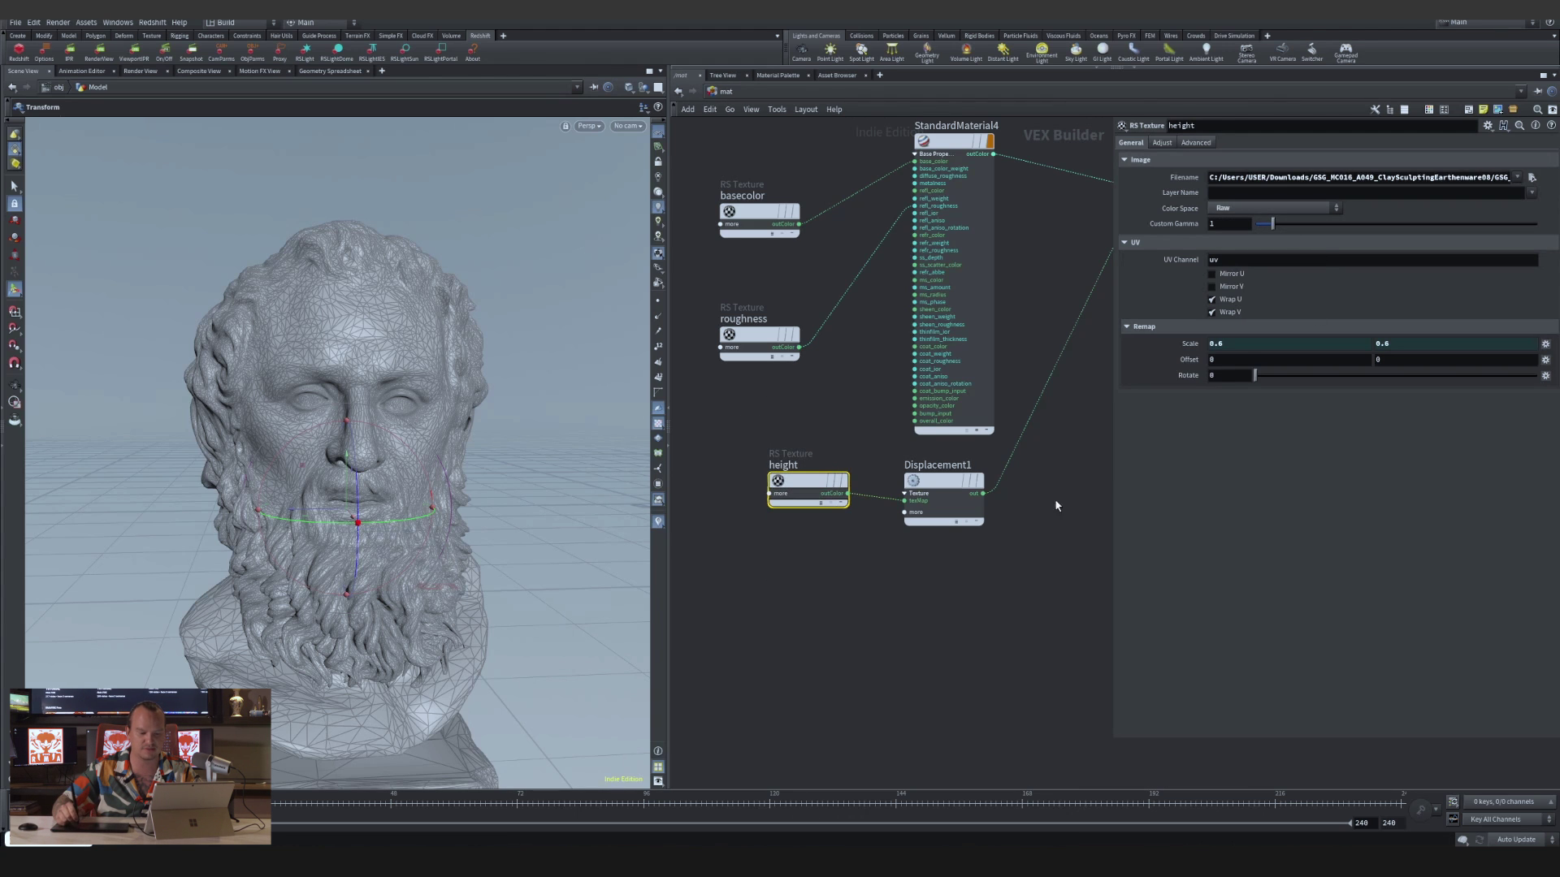
Check Displacement1's Scale parameter now that nothing drives it
{"action": "left_click", "coordinate": [947, 483]}
{"action": "middle_click_drag", "start_coordinate": [1048, 504], "coordinate": [1054, 591]}
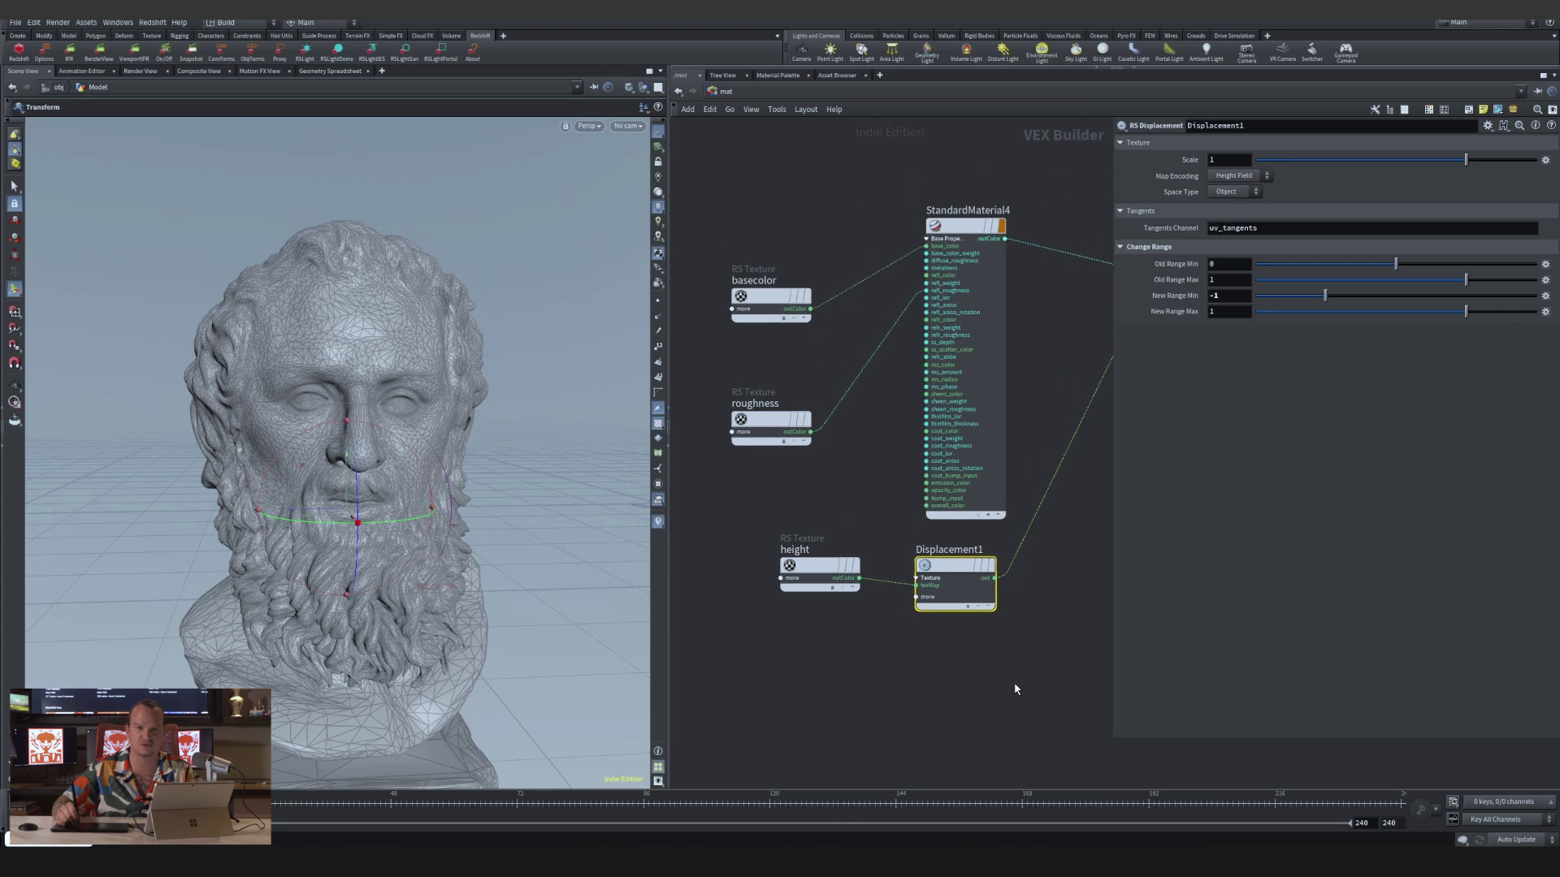
{"action": "left_click_drag", "start_coordinate": [987, 696], "coordinate": [986, 696]}
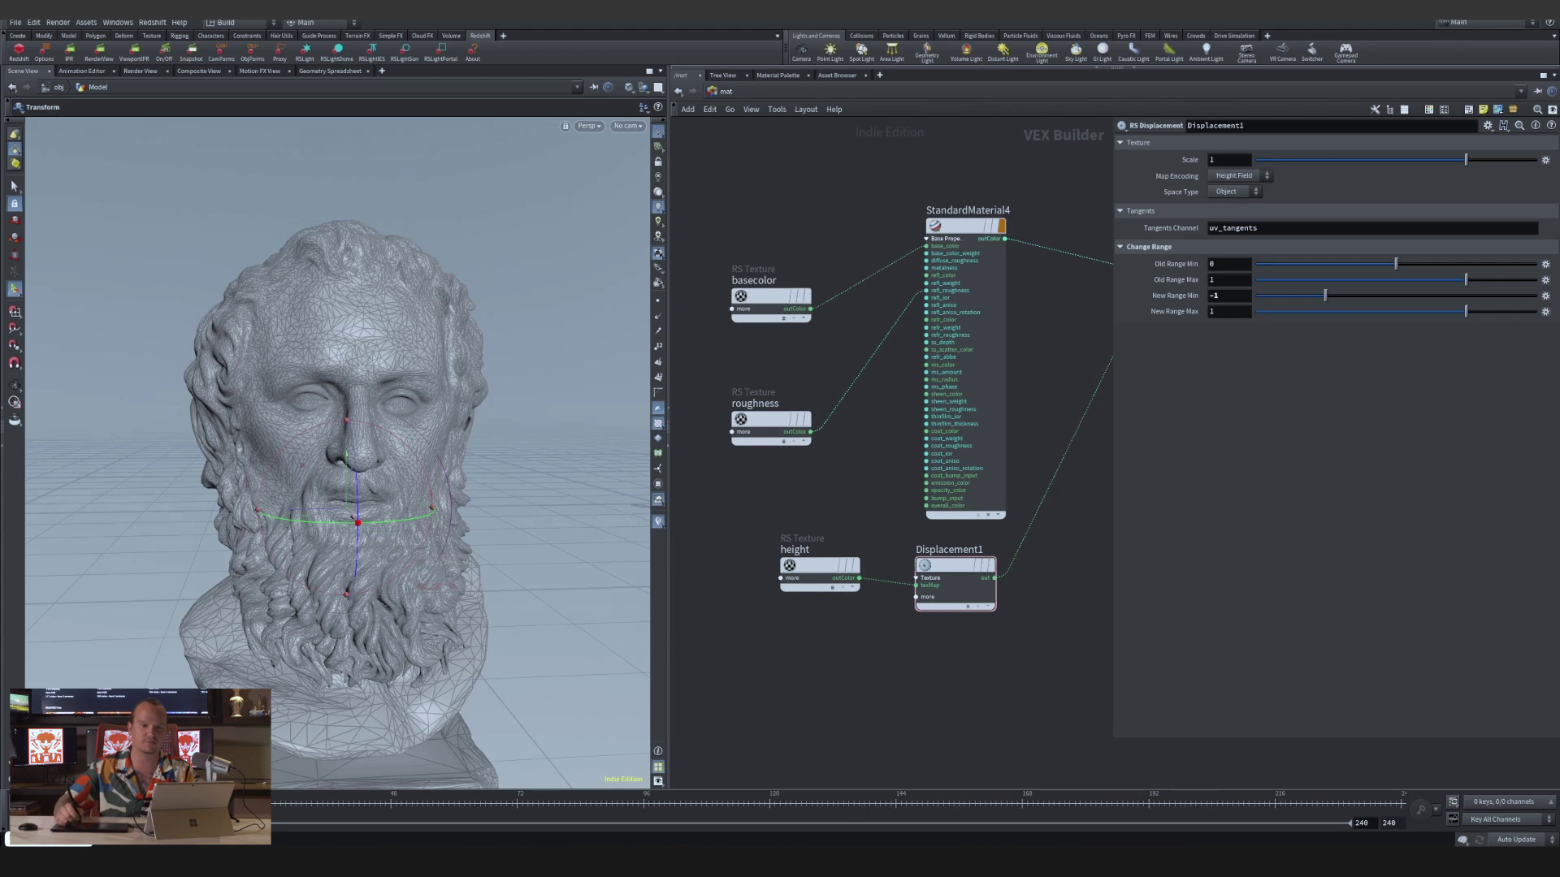
Copy the basecolor texture's first Scale parameter and inspect the paste options for its second Scale value
{"action": "mouse_move", "coordinate": [770, 268]}
{"action": "left_click", "coordinate": [778, 307]}
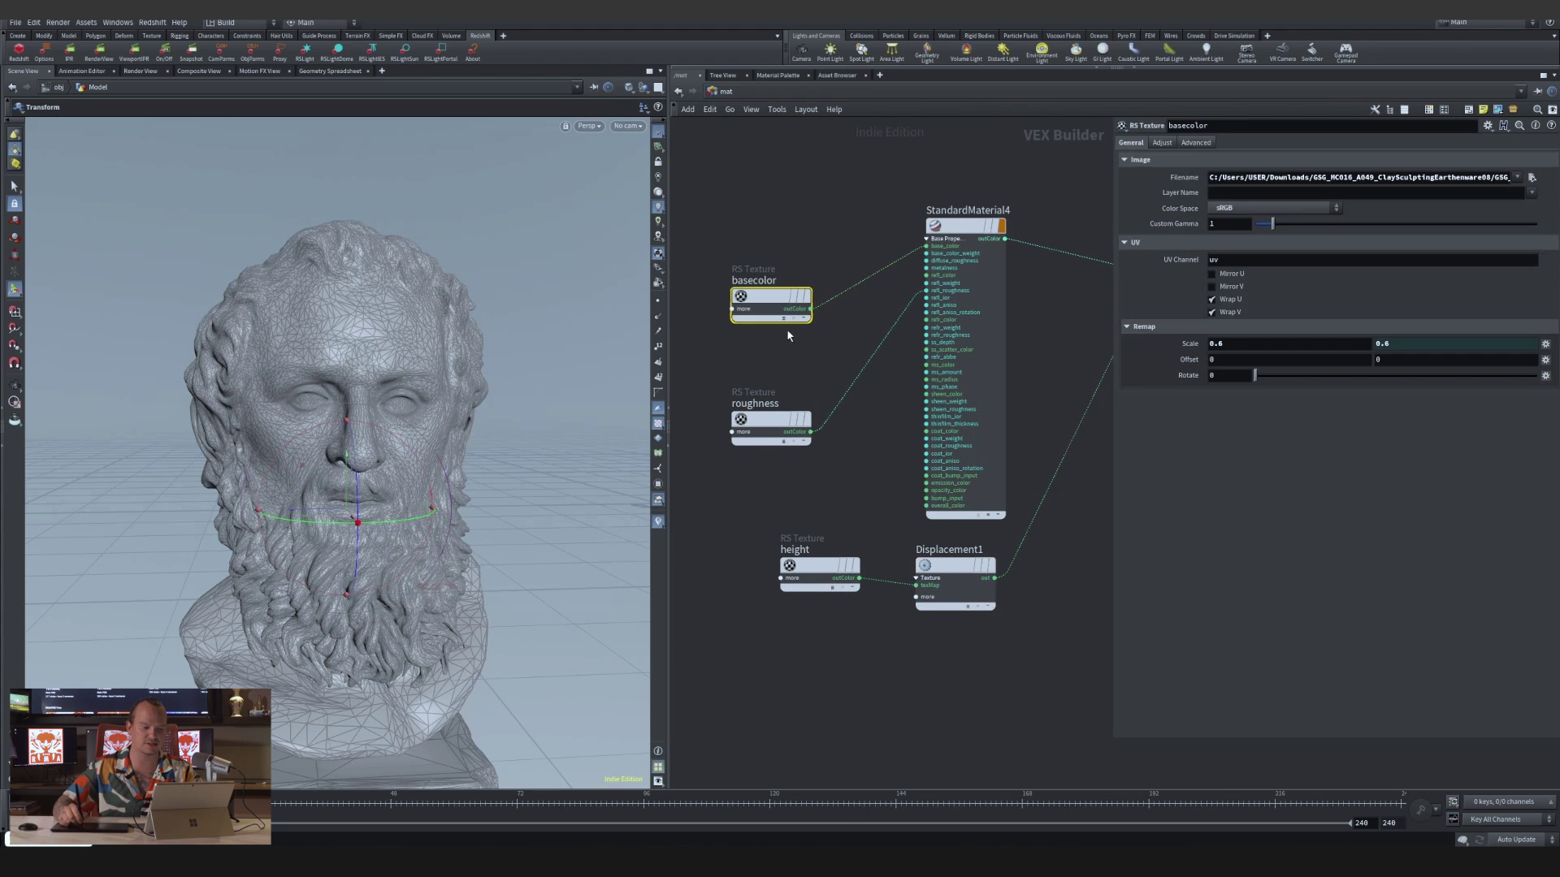
{"action": "right_click", "coordinate": [1237, 345]}
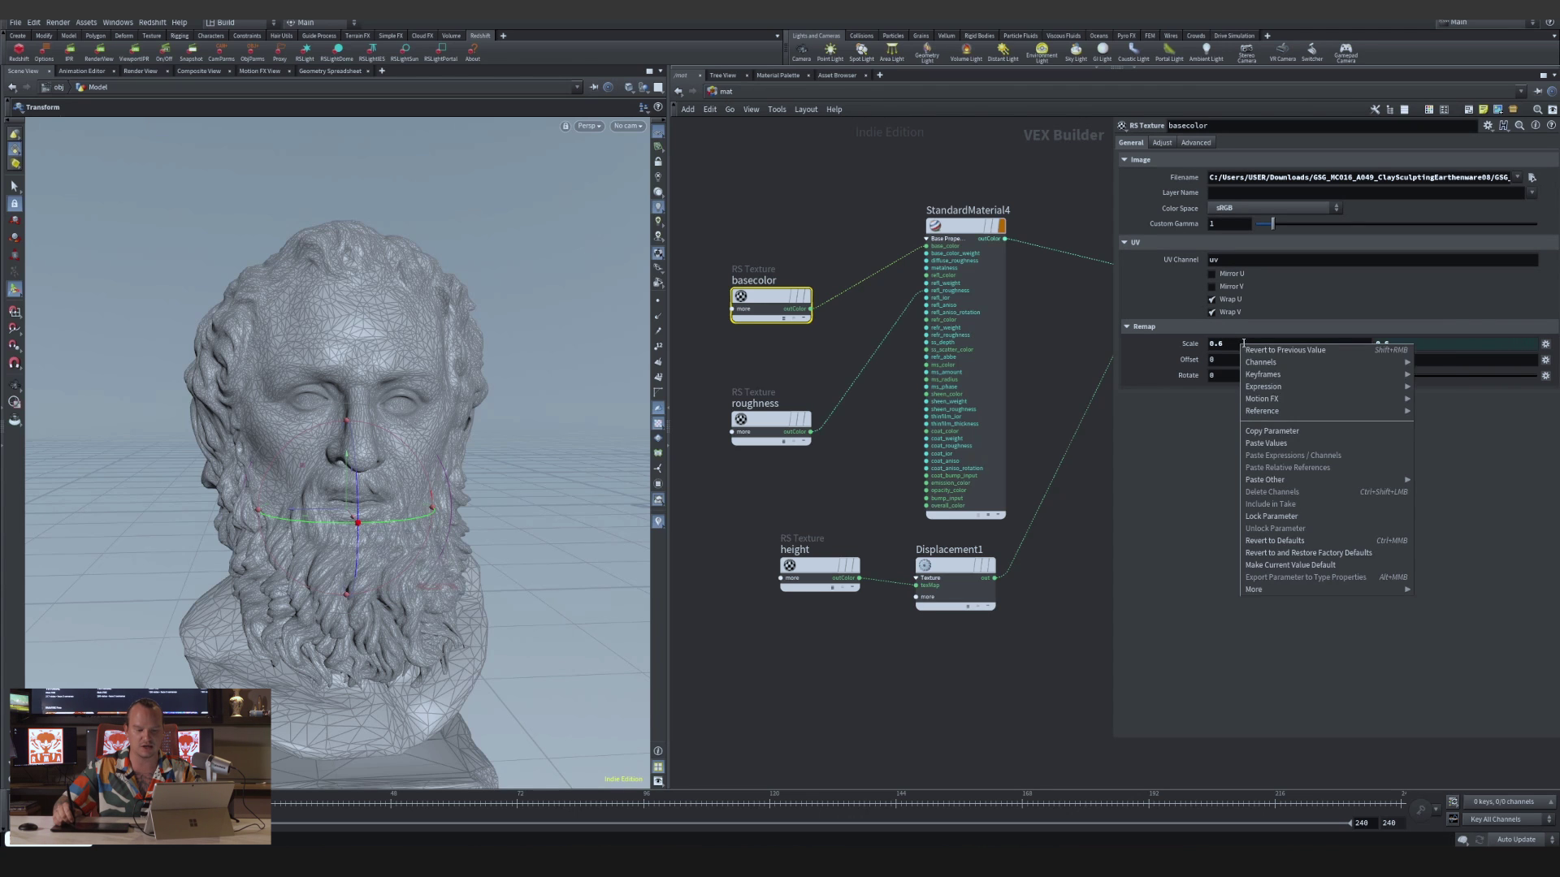
{"action": "left_click", "coordinate": [1284, 437]}
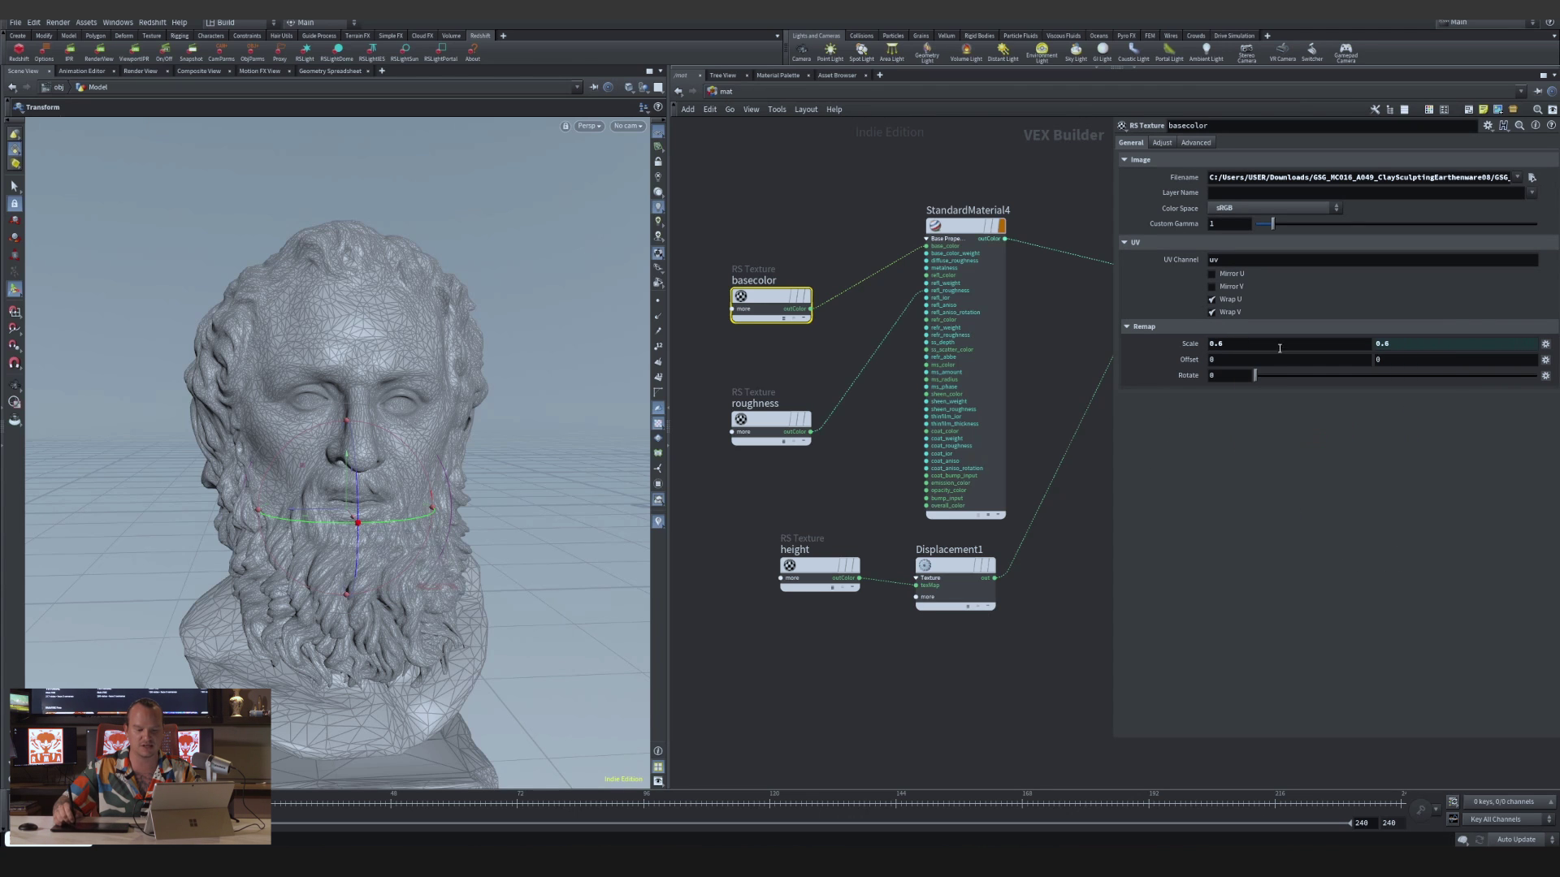
{"action": "right_click", "coordinate": [1399, 351]}
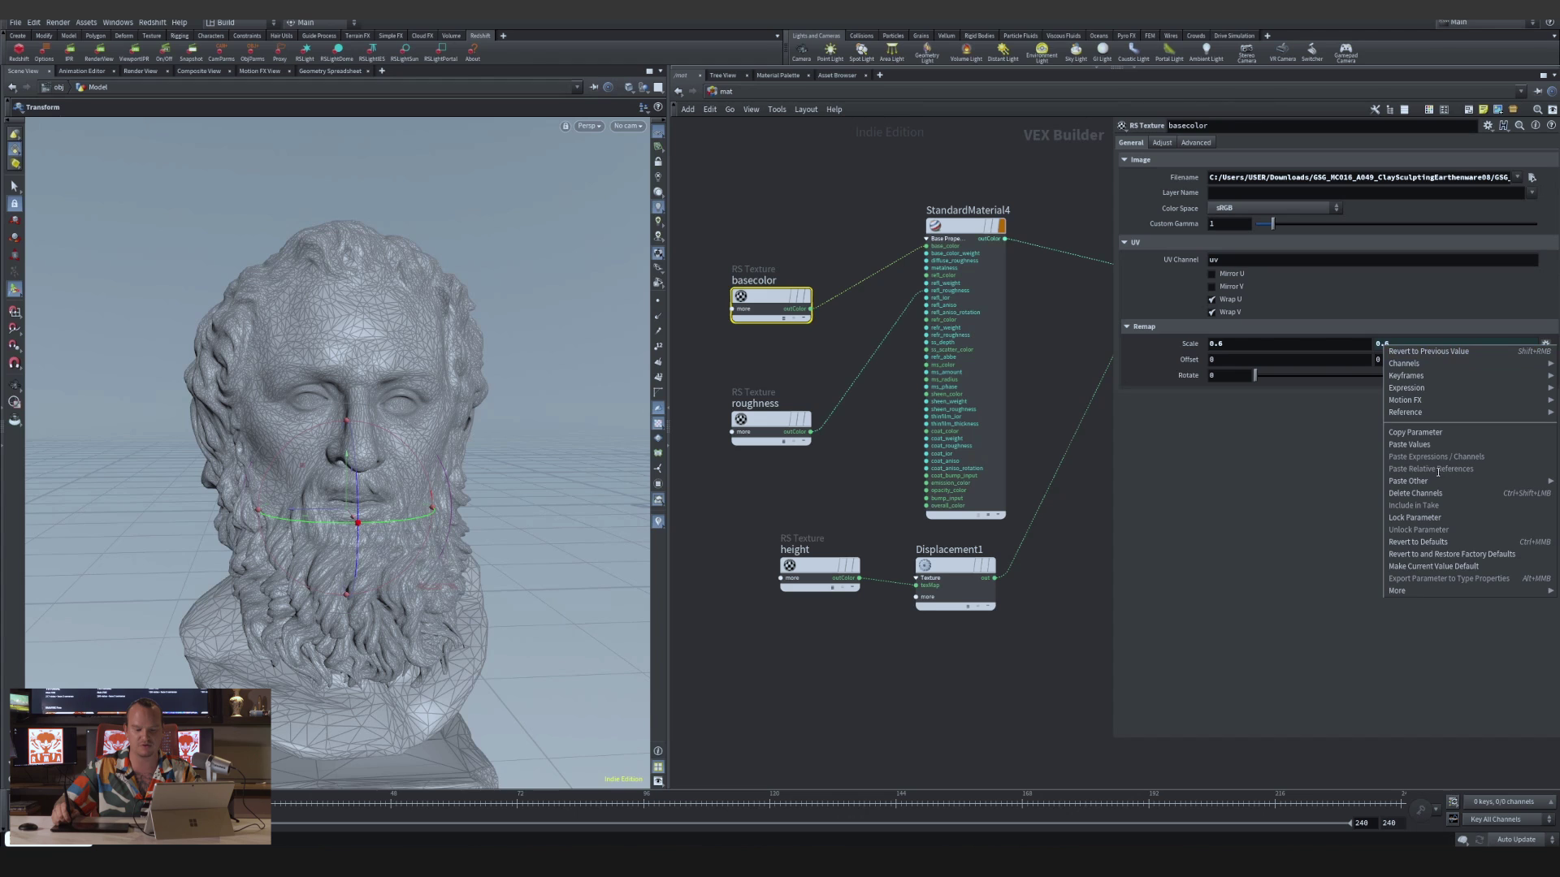
{"action": "left_click", "coordinate": [1234, 525]}
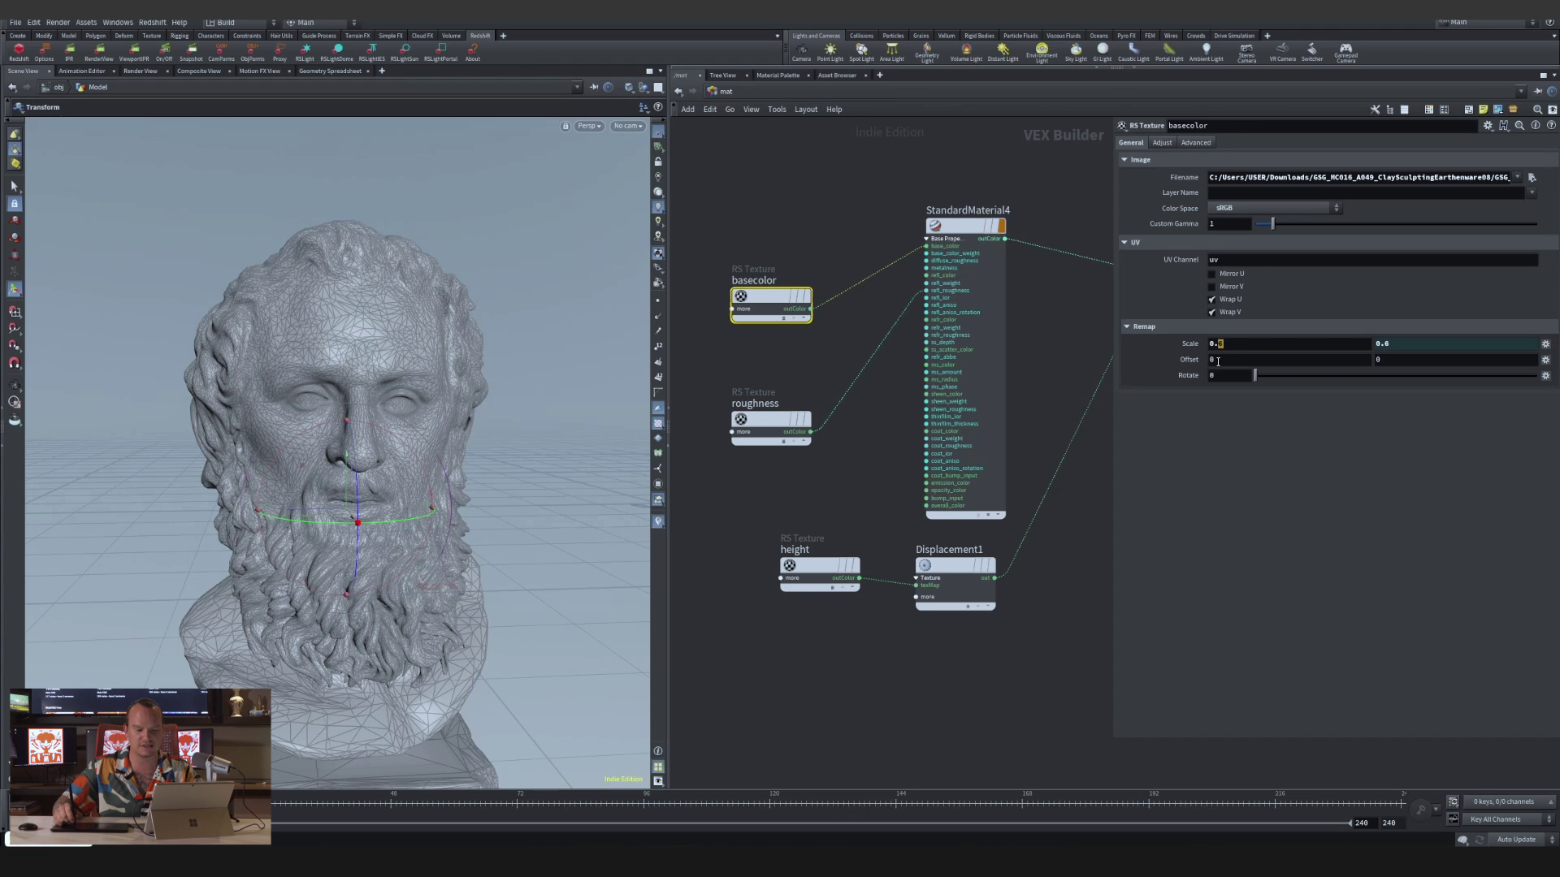
Set the basecolor texture's linked Scale values to 0.4 and finally to 0.5 as a test
{"action": "type", "text": "4"}
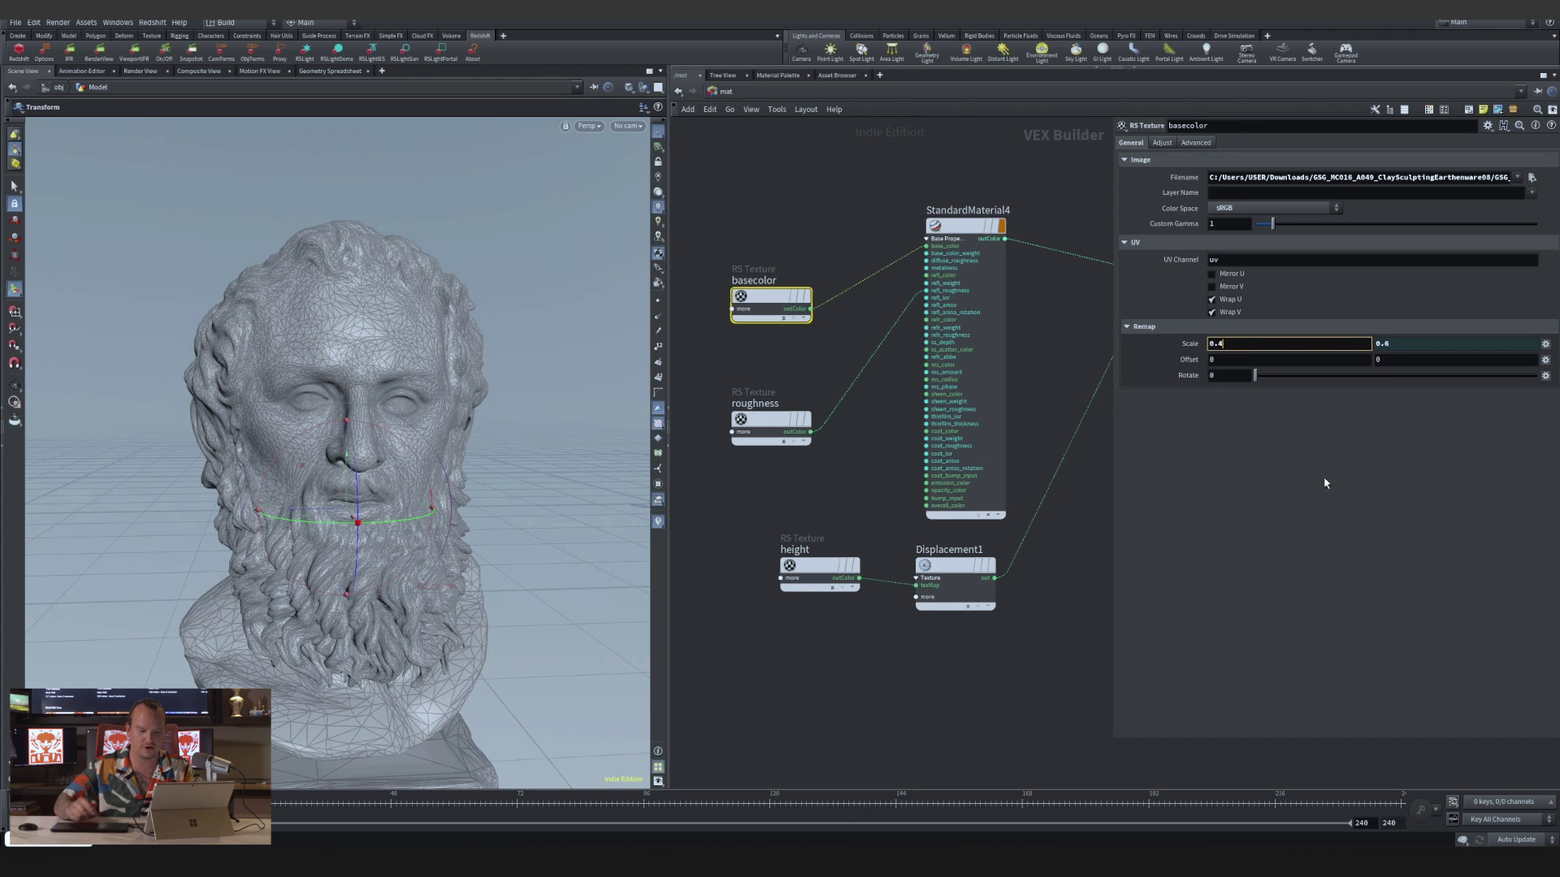
{"action": "key", "text": "Return"}
{"action": "left_click", "coordinate": [1303, 346]}
{"action": "type", "text": "5"}
{"action": "key", "text": "Return"}
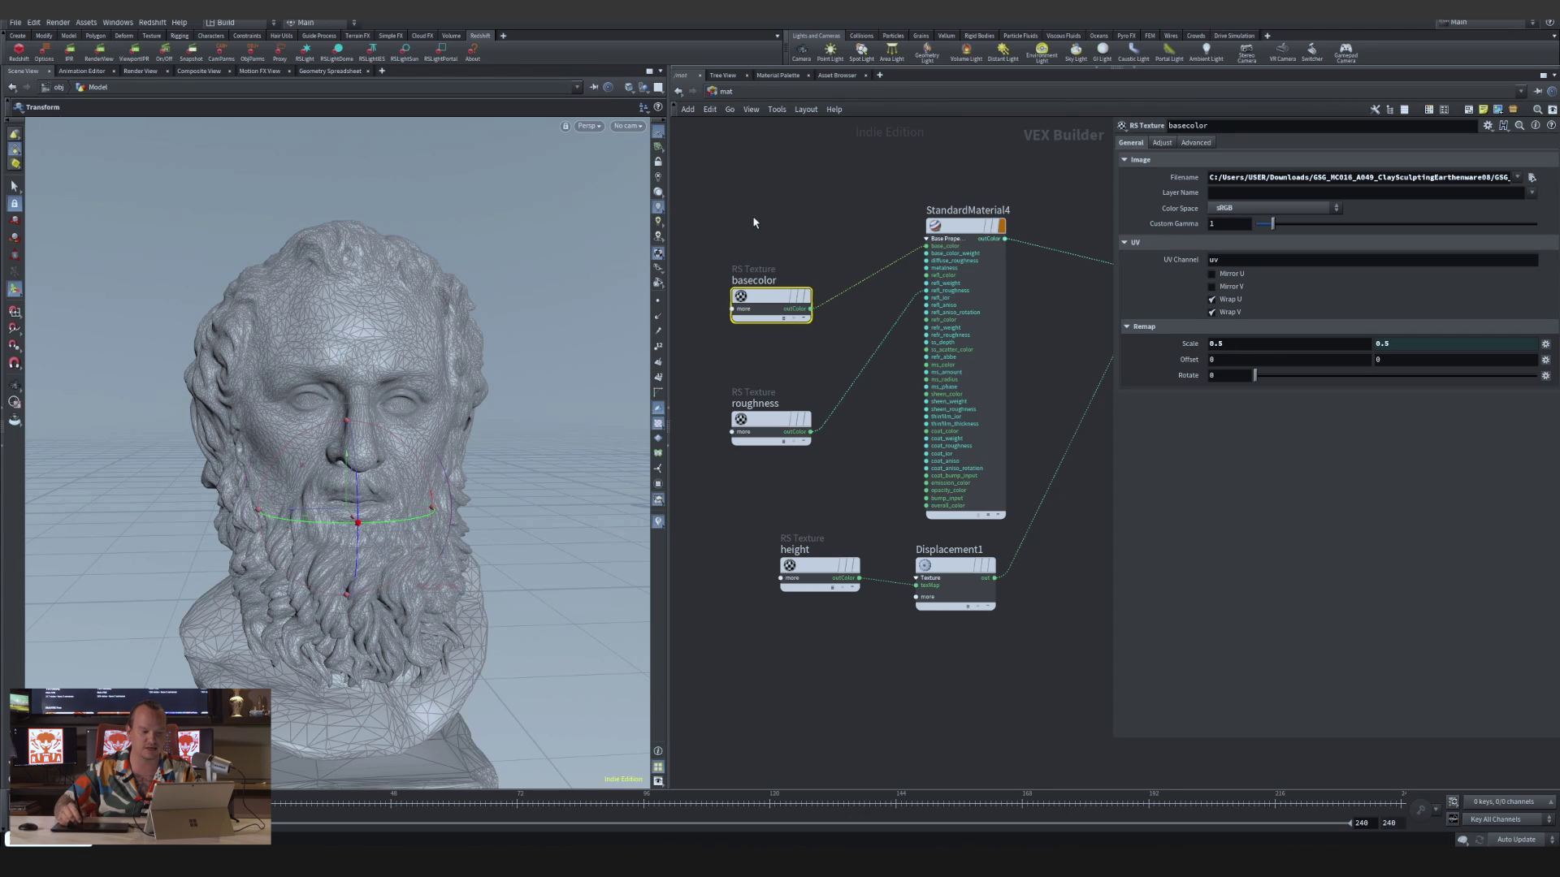
Inspect the basecolor Scale parameter's options and check the linked Scale values on the roughness and height textures
{"action": "right_click", "coordinate": [1190, 343]}
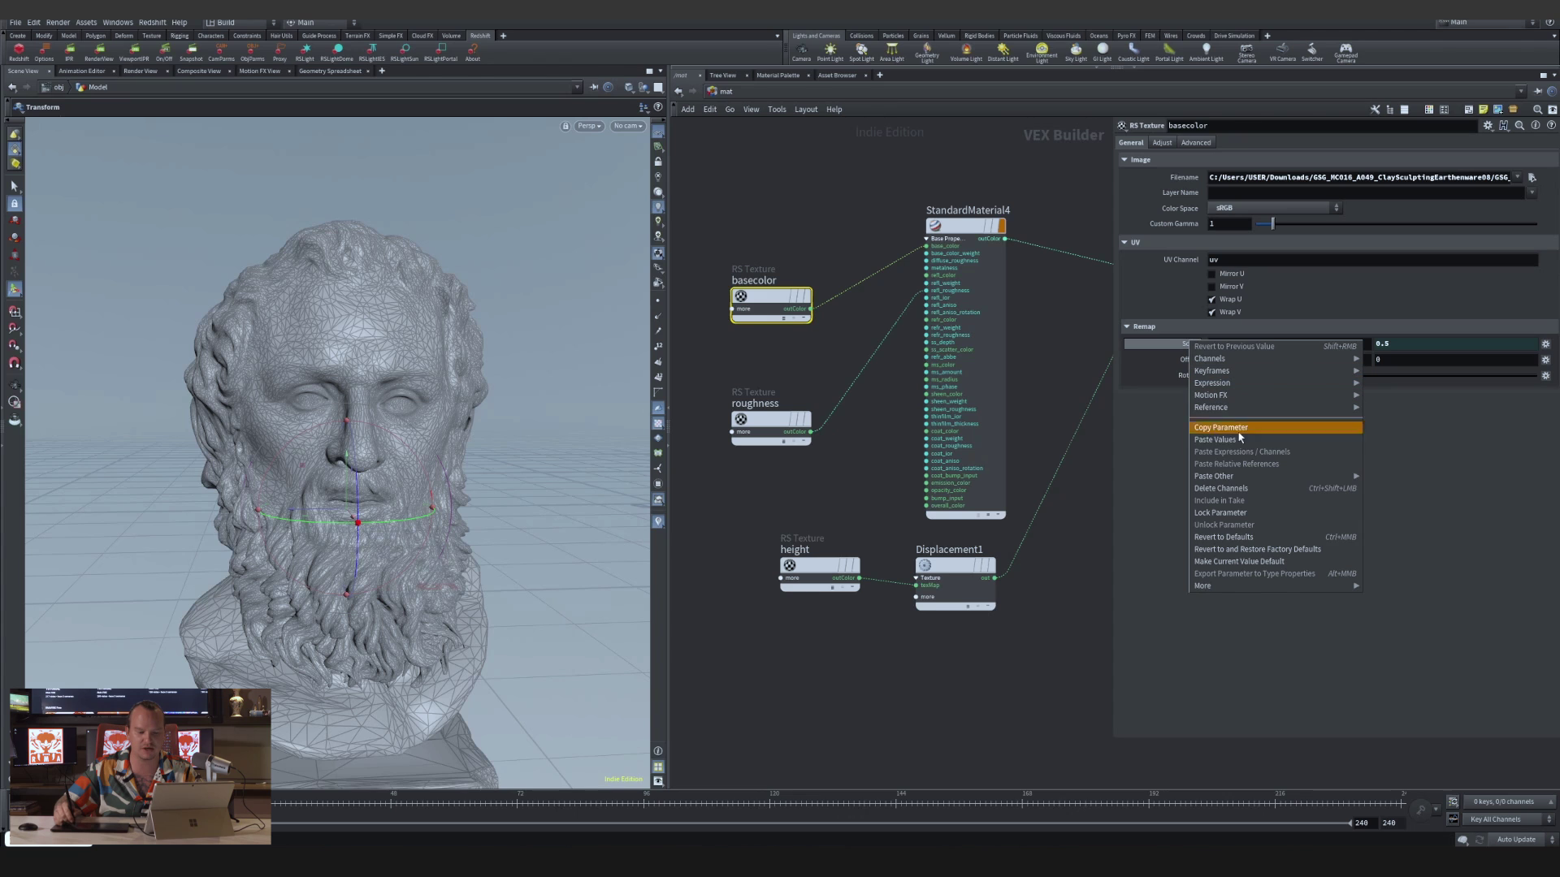
{"action": "left_click", "coordinate": [742, 449]}
{"action": "left_click_drag", "start_coordinate": [750, 355], "coordinate": [786, 476]}
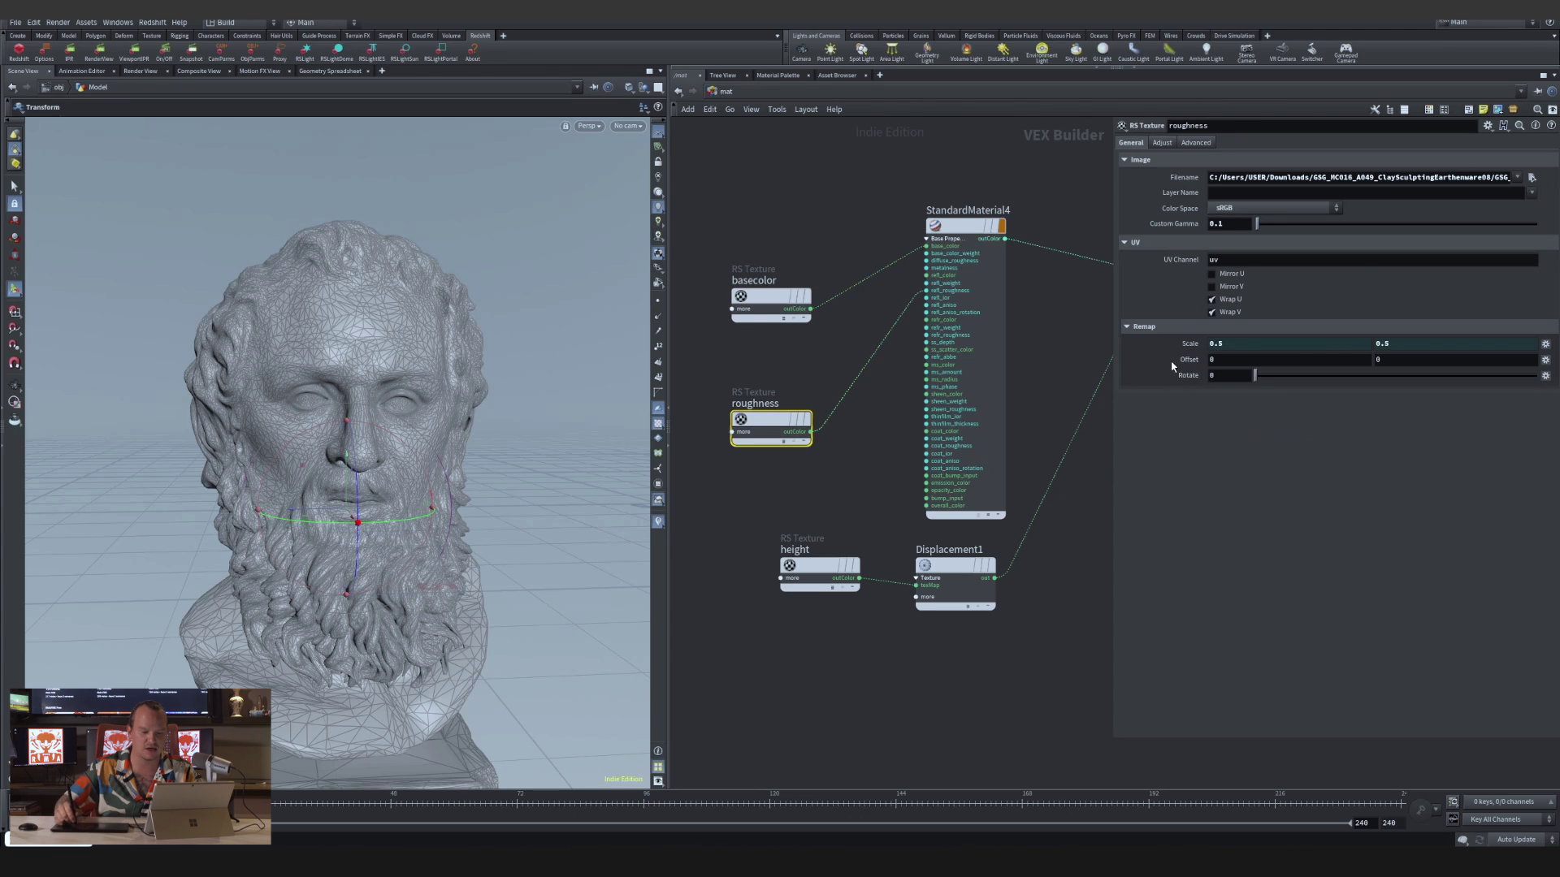
{"action": "left_click", "coordinate": [832, 590]}
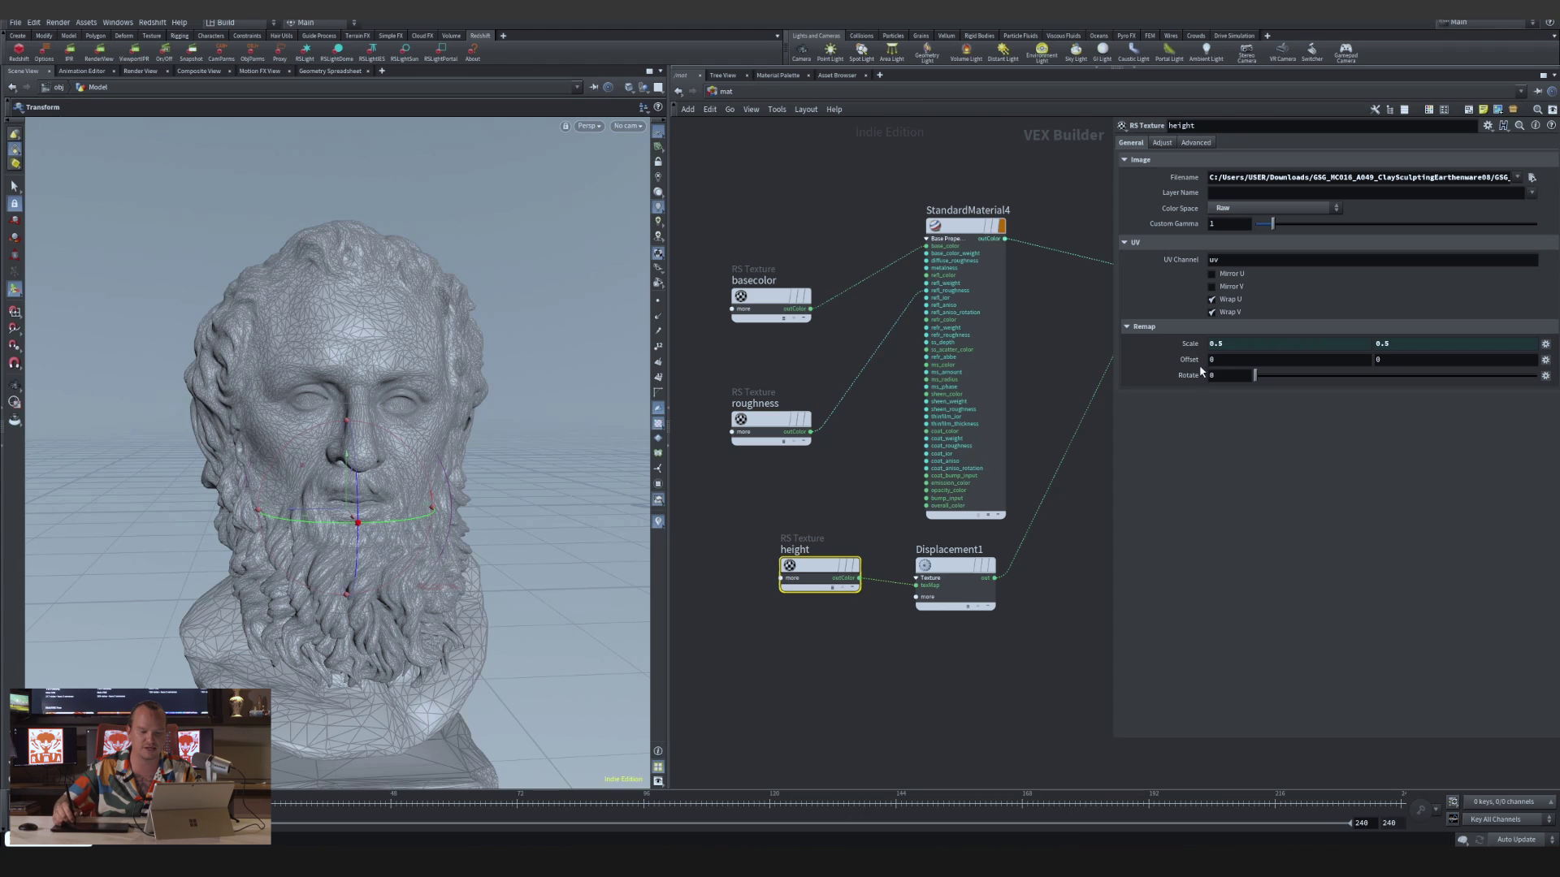
{"action": "middle_click_drag", "start_coordinate": [1068, 593], "coordinate": [1030, 596]}
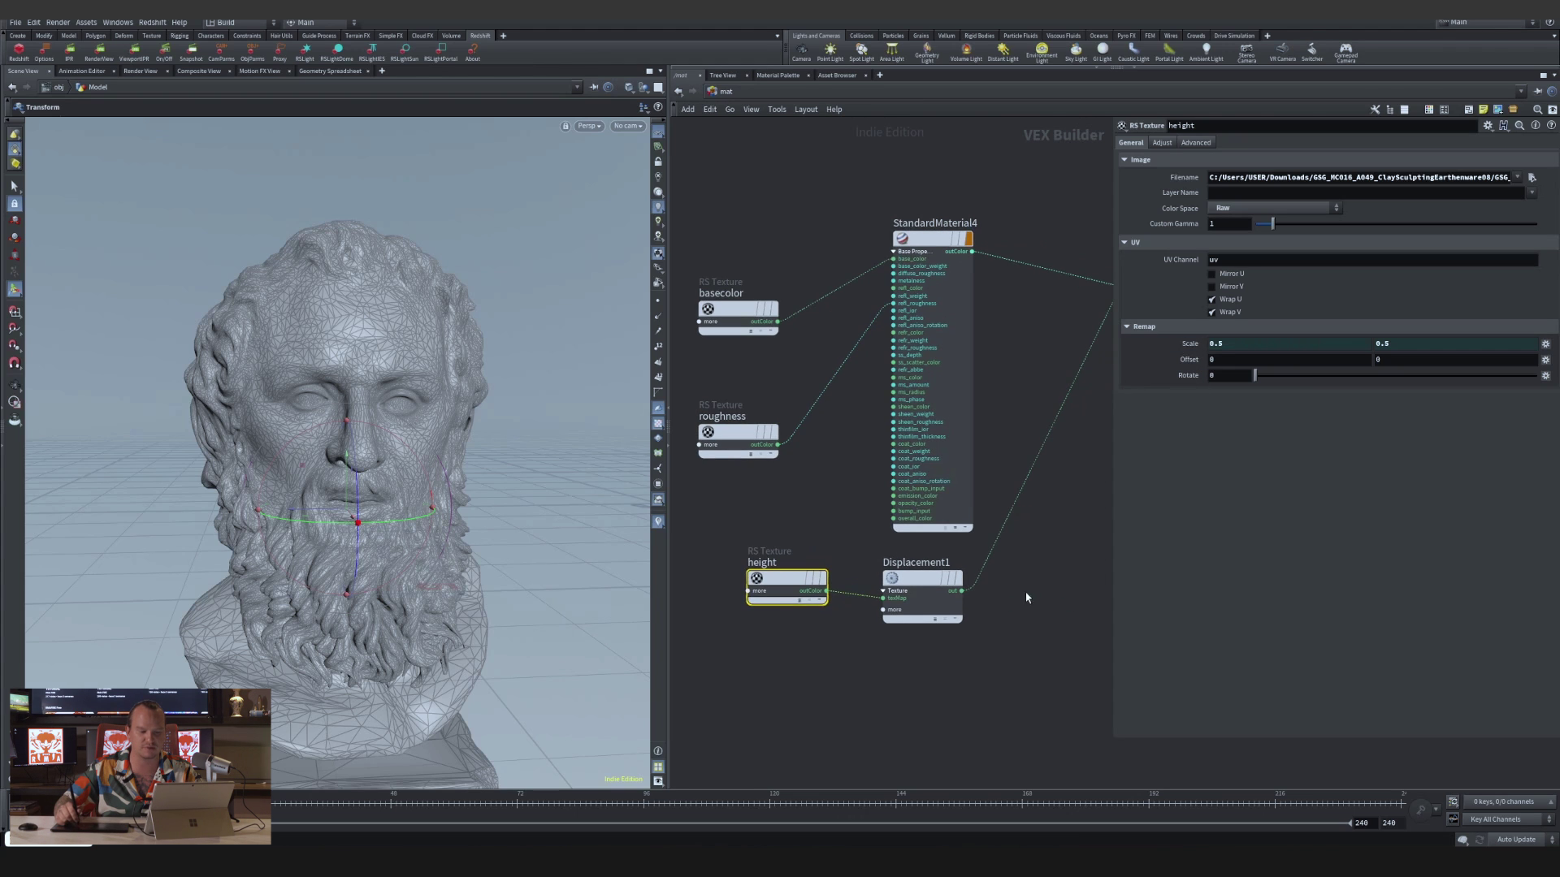
Set the basecolor texture's Scale to 0.6 and check that the roughness and height textures follow
{"action": "left_click", "coordinate": [764, 309]}
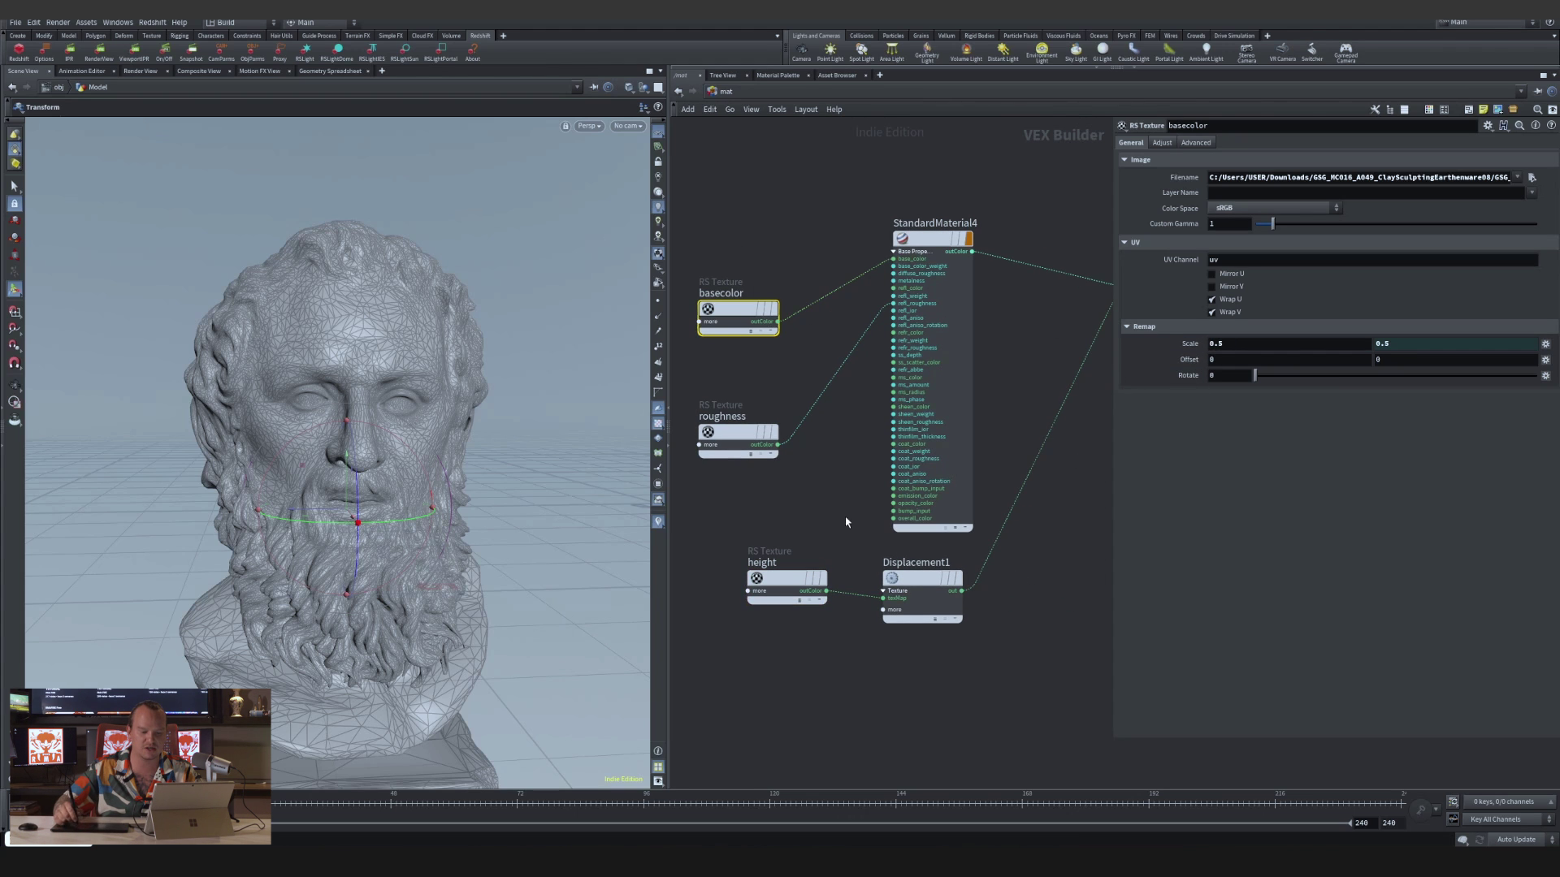
{"action": "left_click", "coordinate": [800, 583]}
{"action": "left_click", "coordinate": [758, 309]}
{"action": "left_click", "coordinate": [1247, 343]}
{"action": "key", "text": "Return"}
{"action": "left_click", "coordinate": [756, 434]}
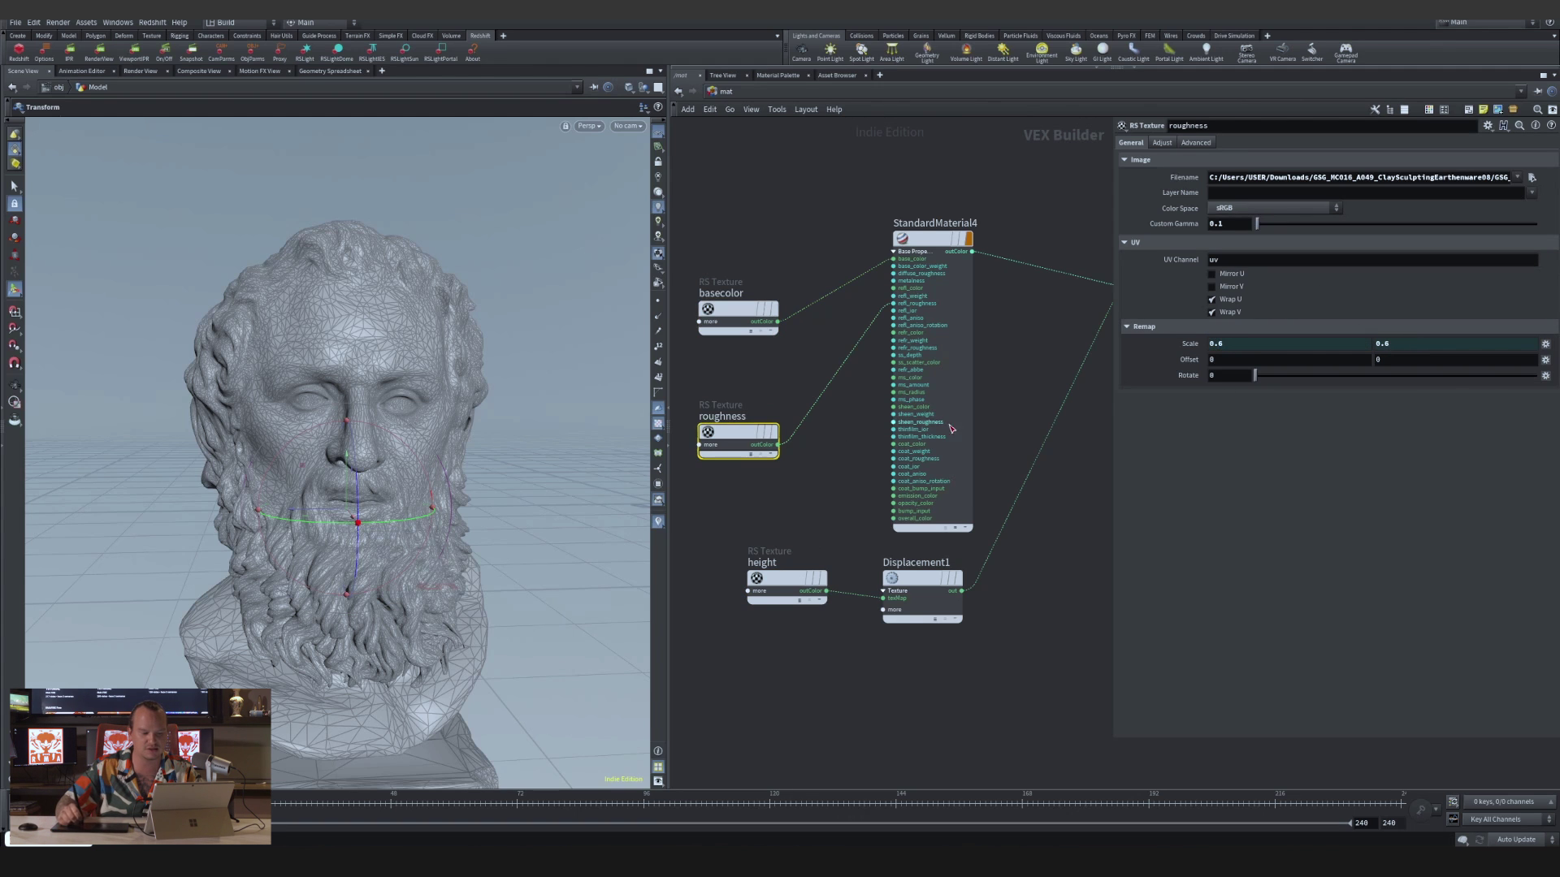
{"action": "left_click", "coordinate": [784, 579]}
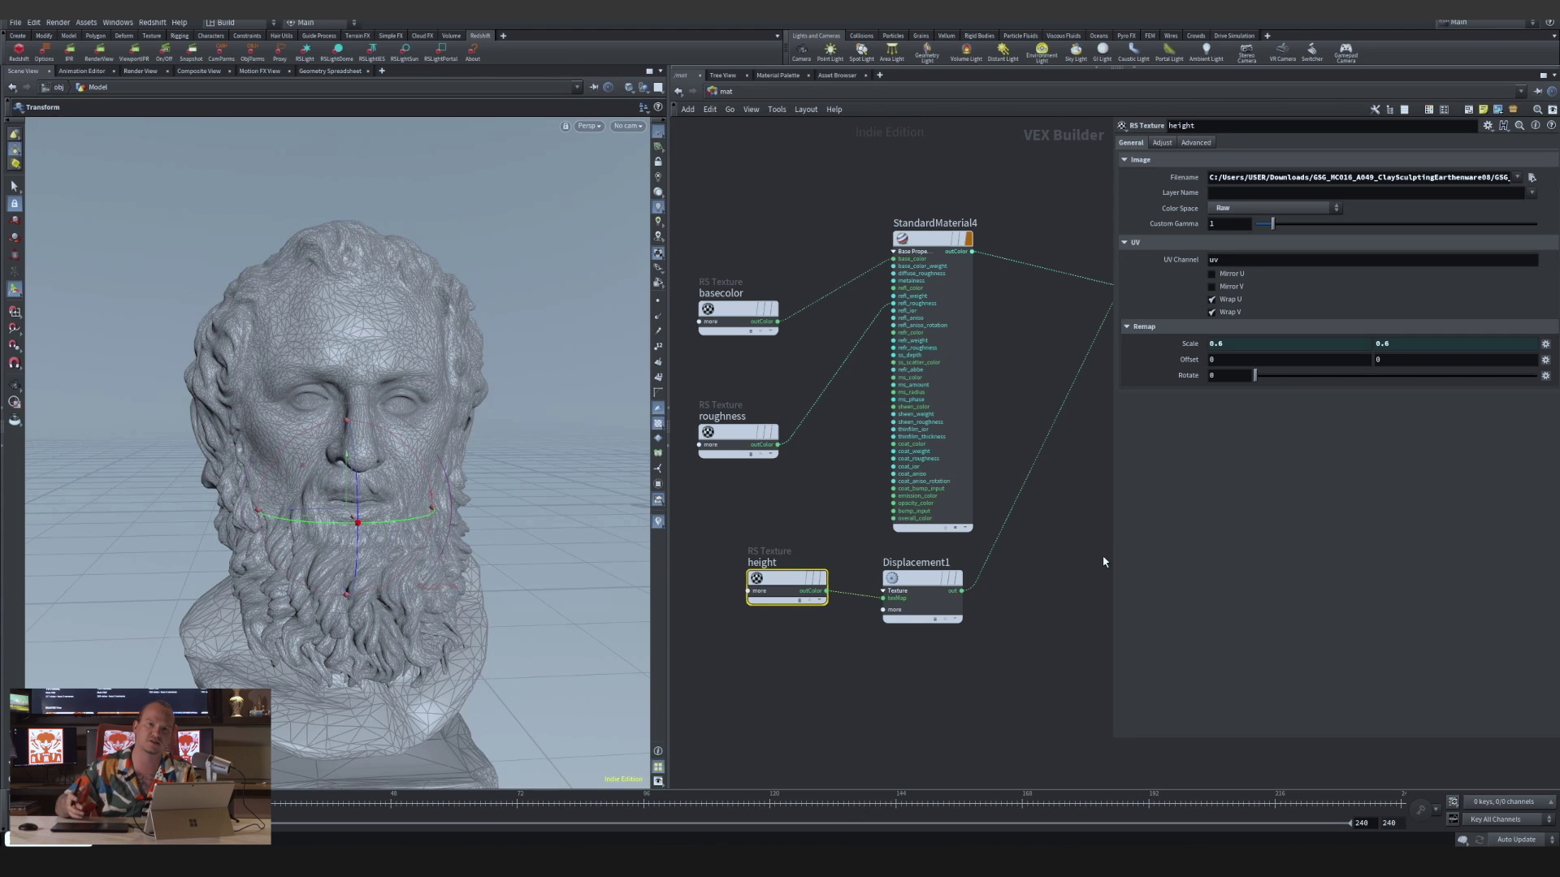
Return to the obj network and select the Model geometry node
{"action": "left_click", "coordinate": [743, 91]}
{"action": "left_click", "coordinate": [776, 149]}
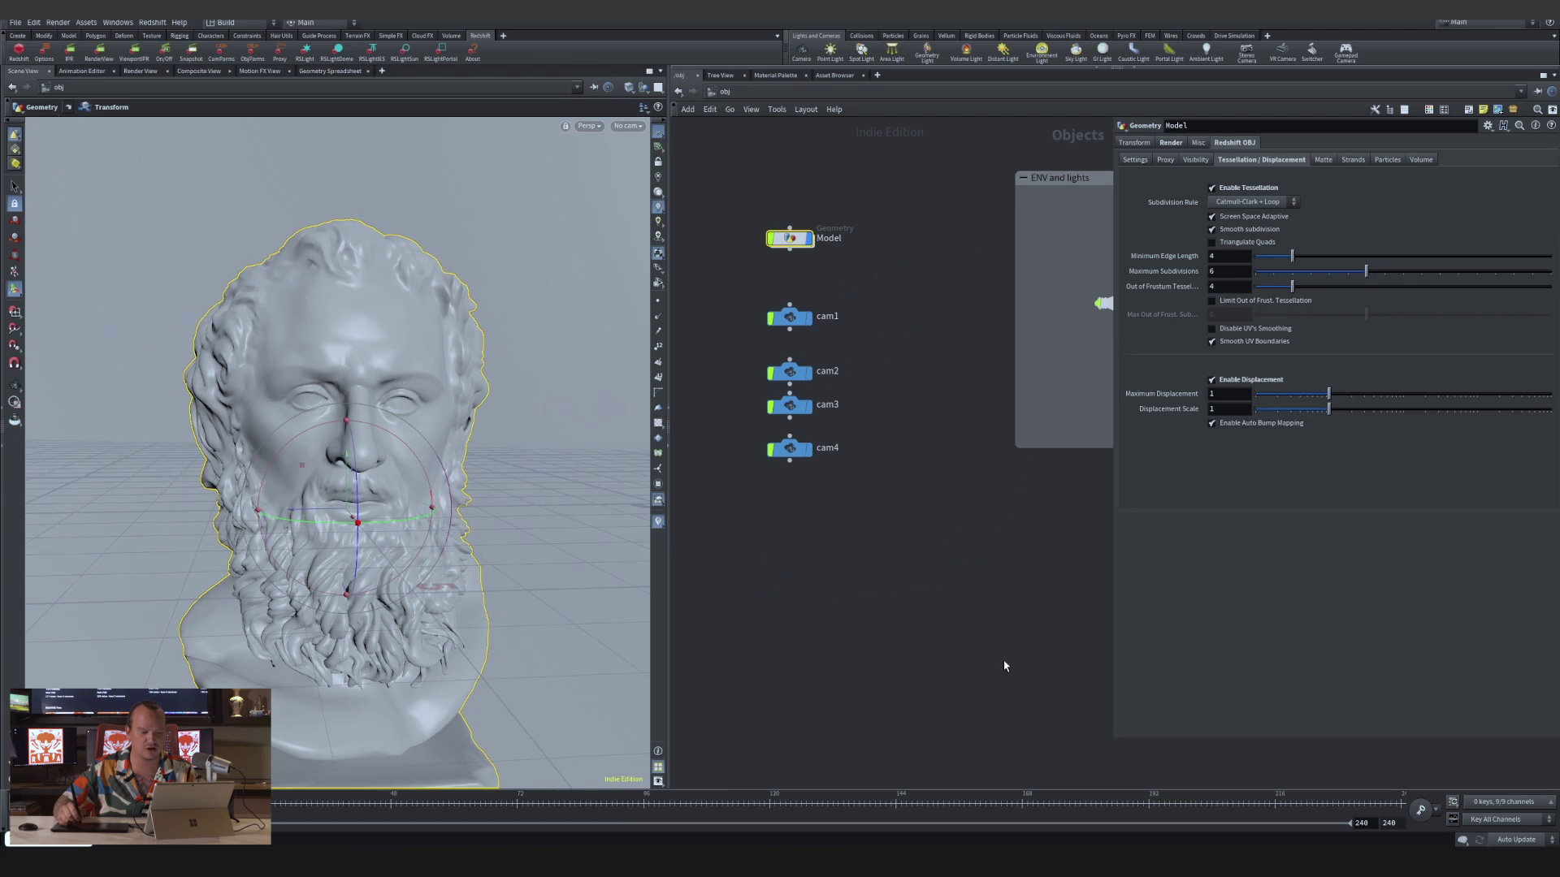
{"action": "left_click_drag", "start_coordinate": [1004, 659], "coordinate": [893, 449]}
{"action": "middle_click_drag", "start_coordinate": [902, 404], "coordinate": [904, 449]}
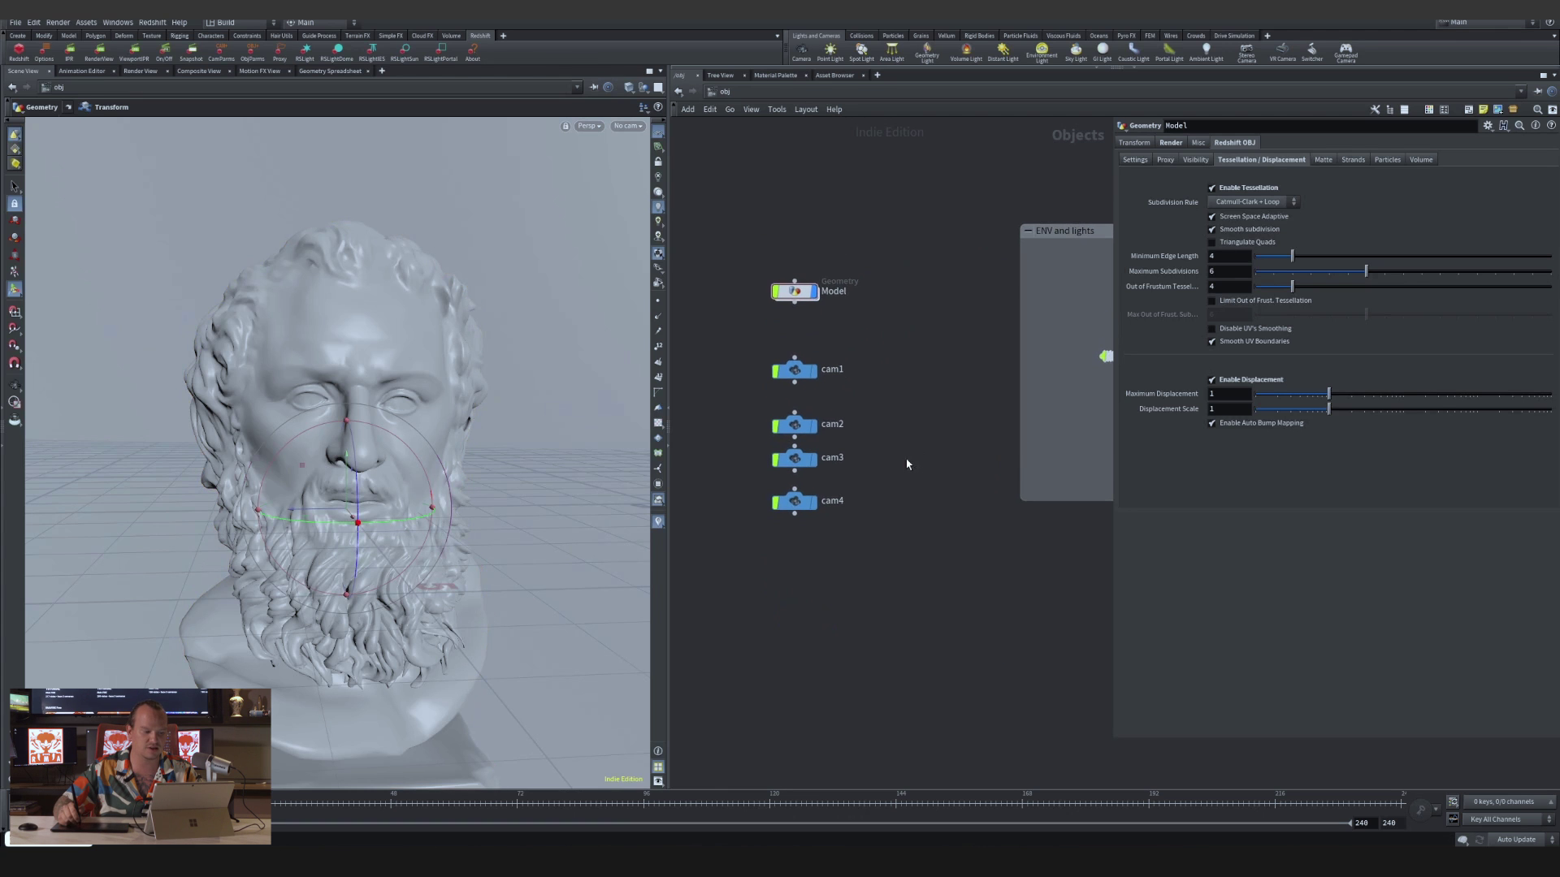
{"action": "left_click_drag", "start_coordinate": [876, 262], "coordinate": [771, 335]}
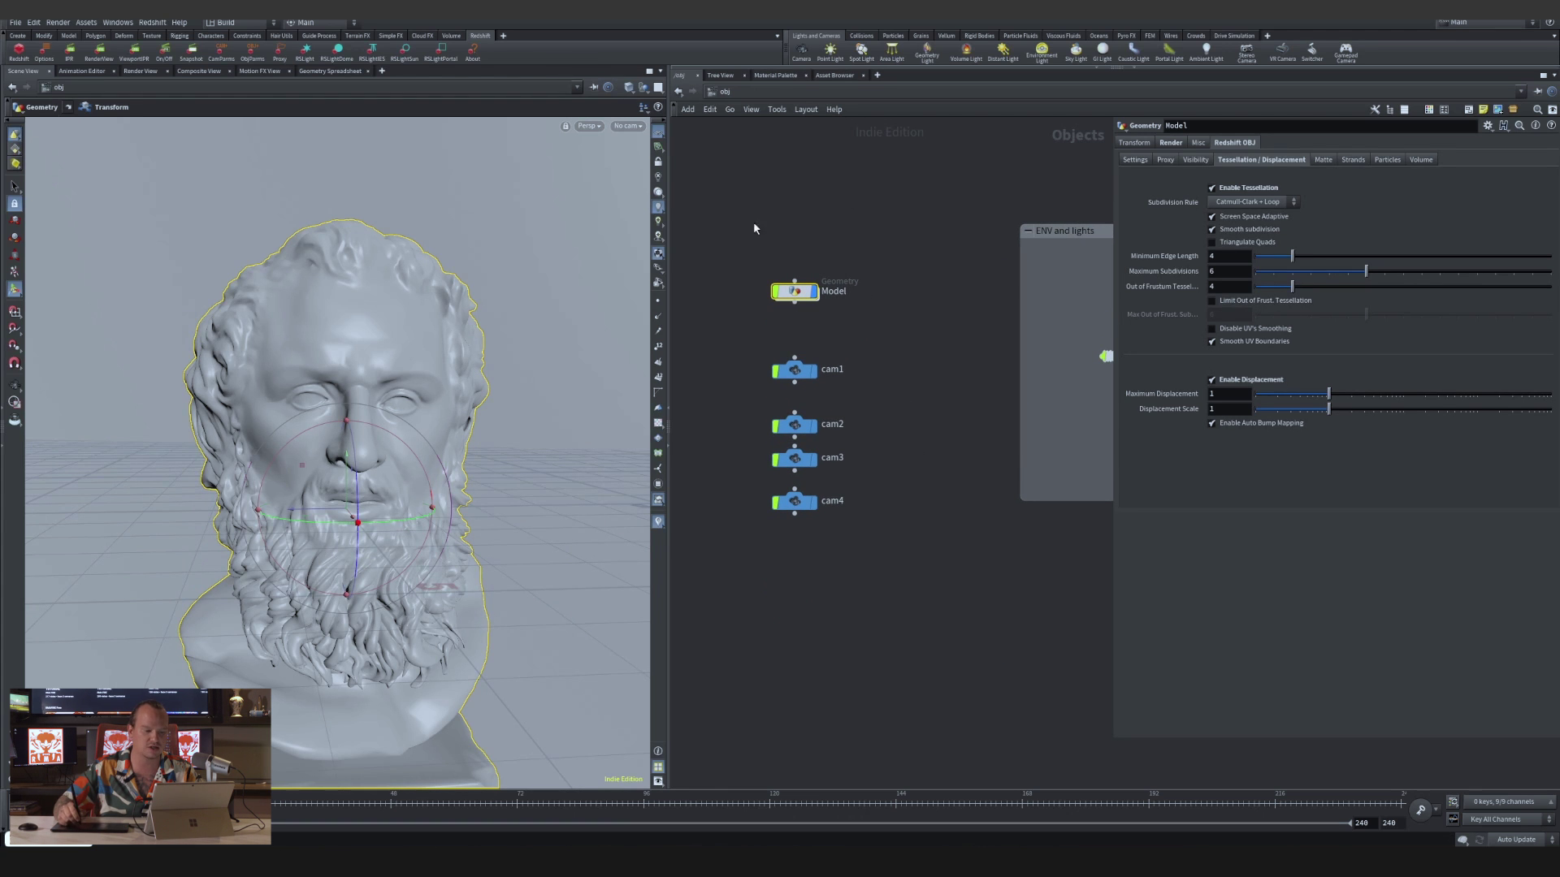
Look through cam1 in the viewport and display the bust in Flat Wire Shaded mode
{"action": "left_click", "coordinate": [628, 127]}
{"action": "left_click", "coordinate": [645, 182]}
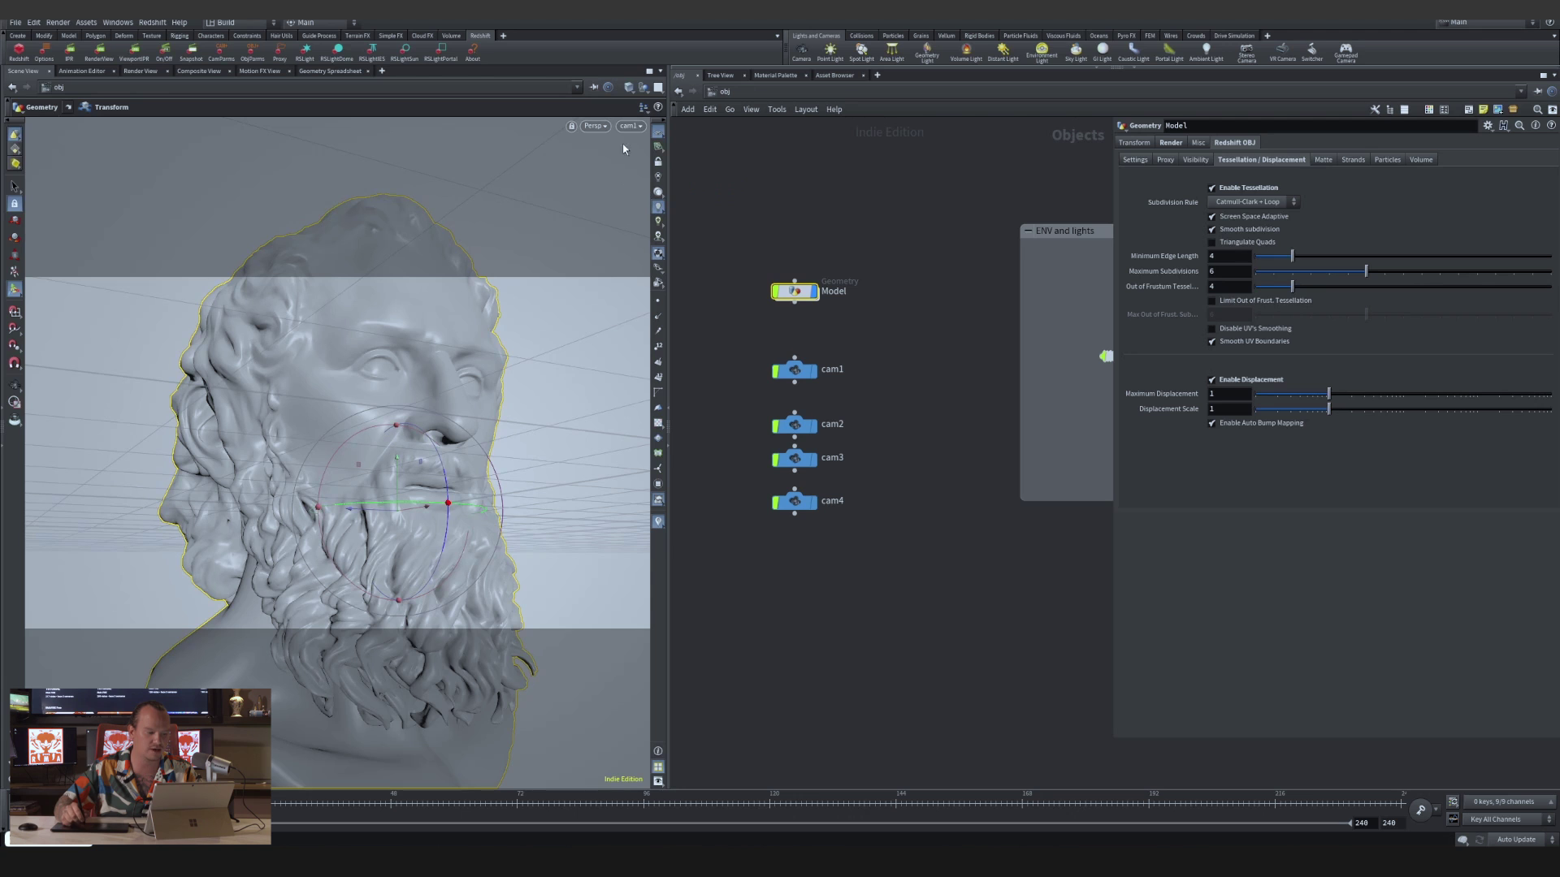
{"action": "left_click", "coordinate": [629, 86]}
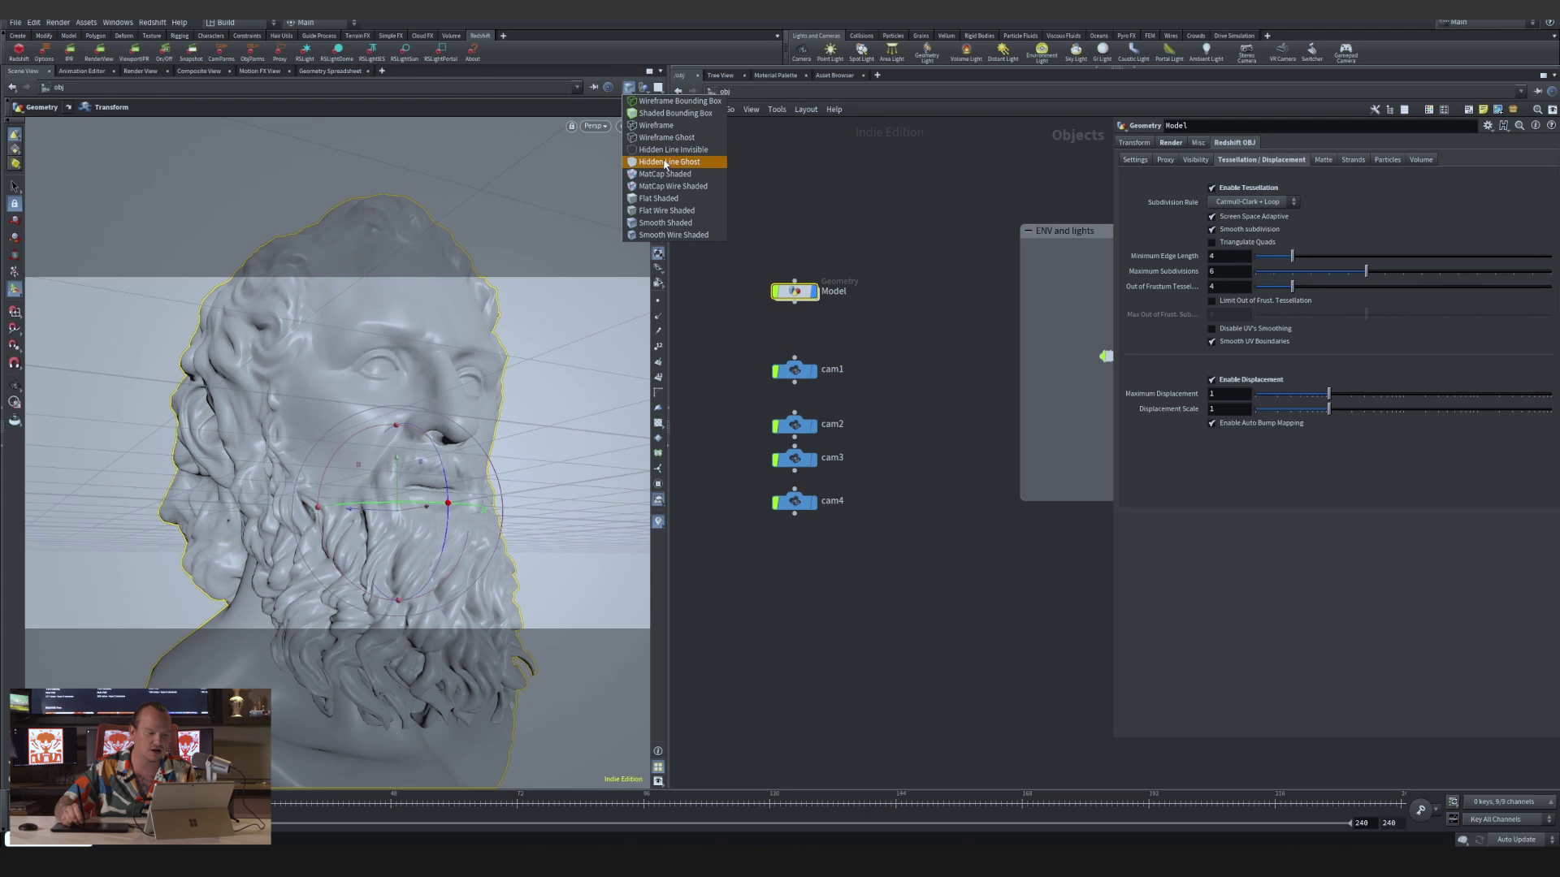
{"action": "left_click", "coordinate": [697, 212]}
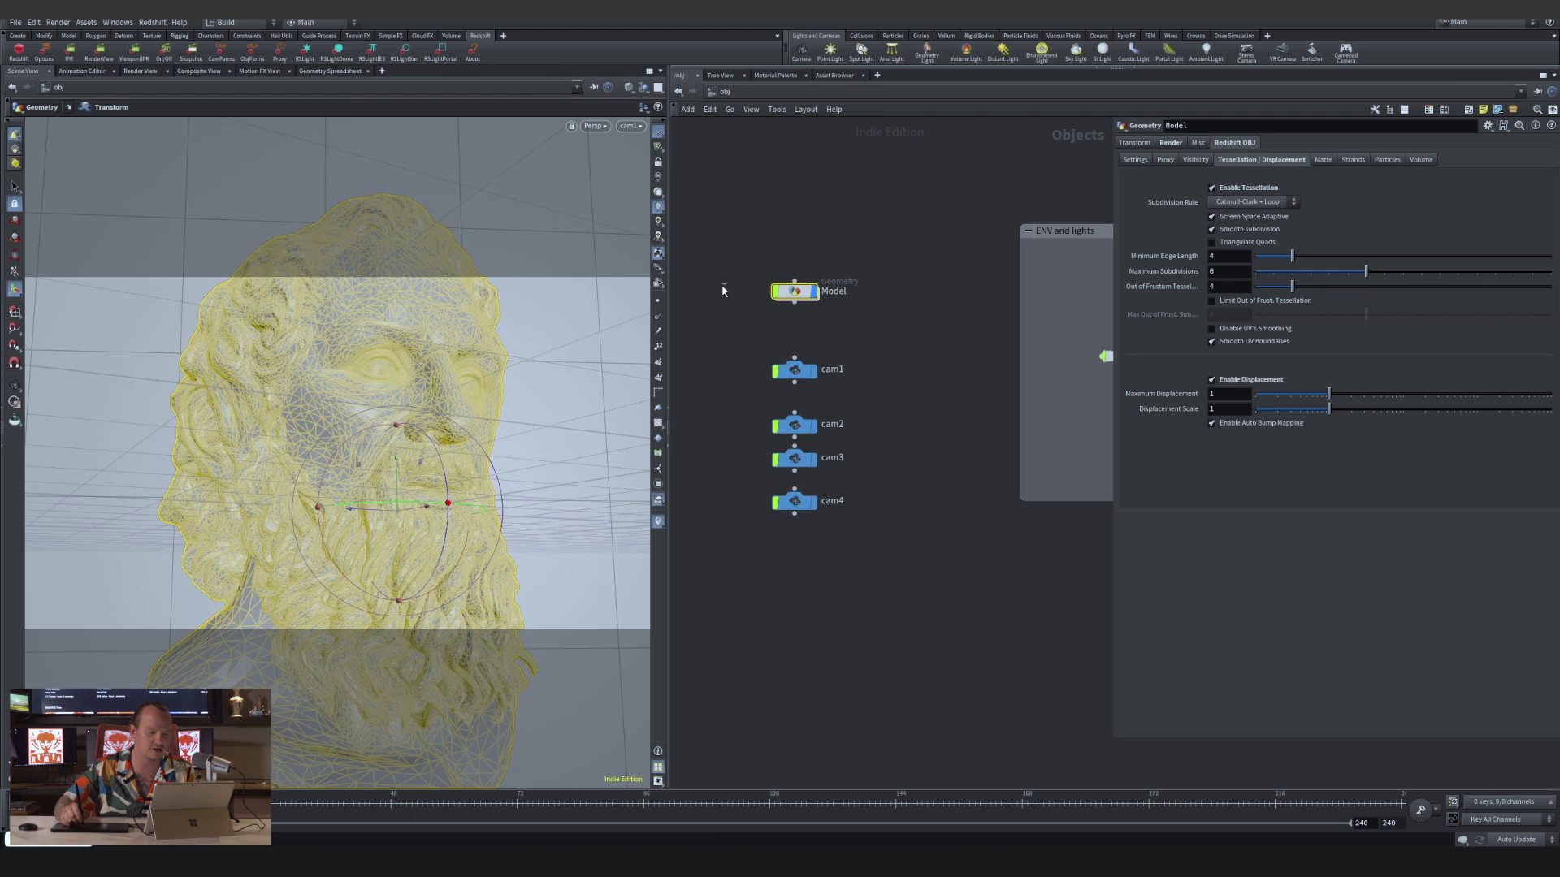
Review the Model node's Redshift tessellation and displacement settings against its wireframe
{"action": "left_click", "coordinate": [715, 299]}
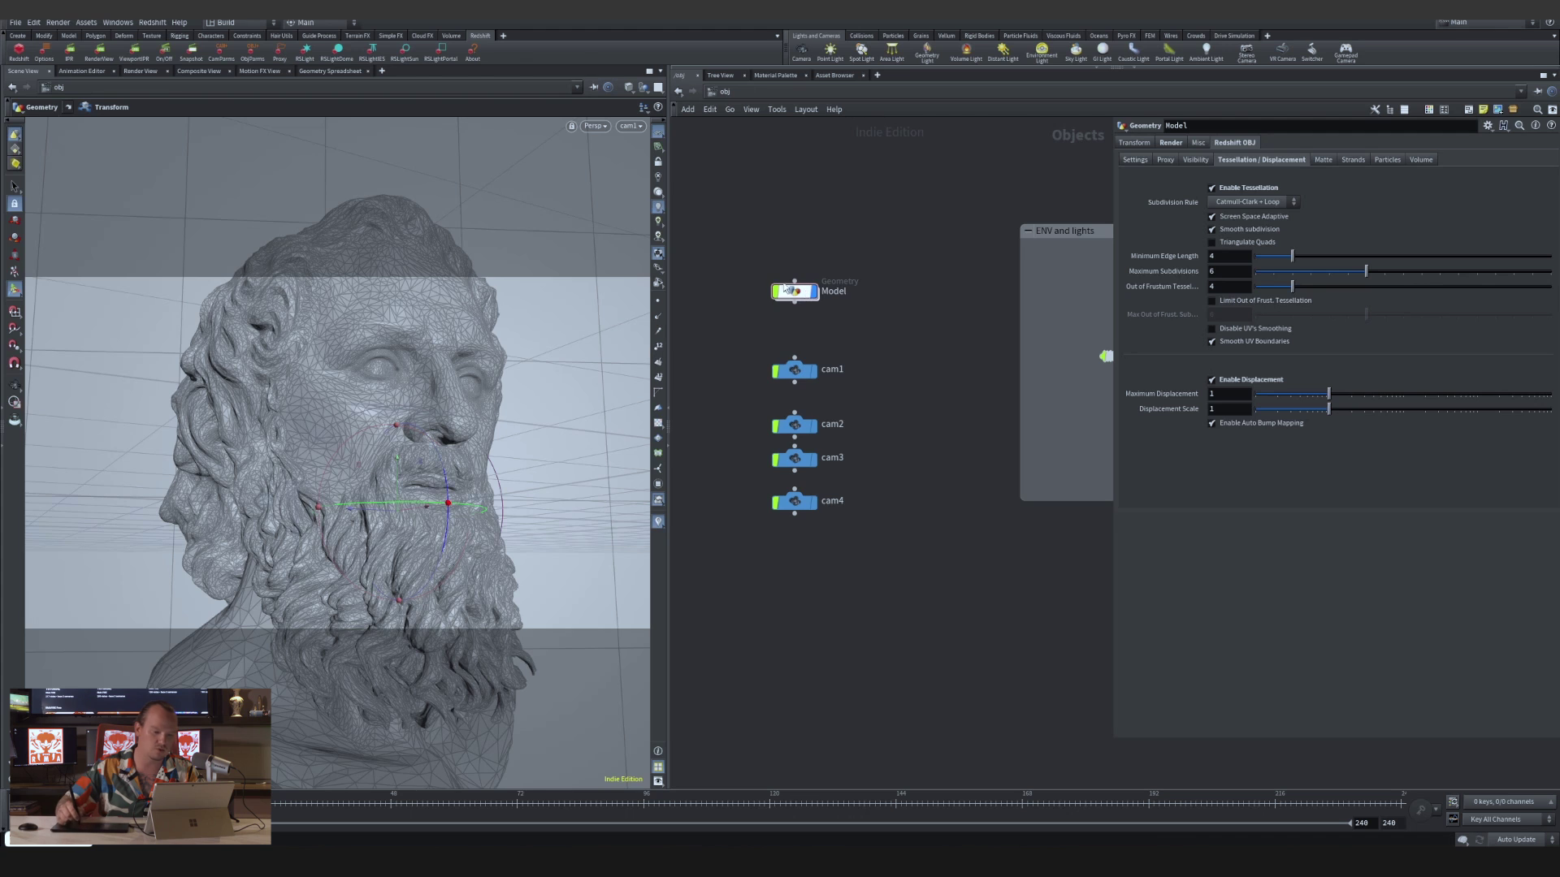
{"action": "left_click", "coordinate": [792, 291]}
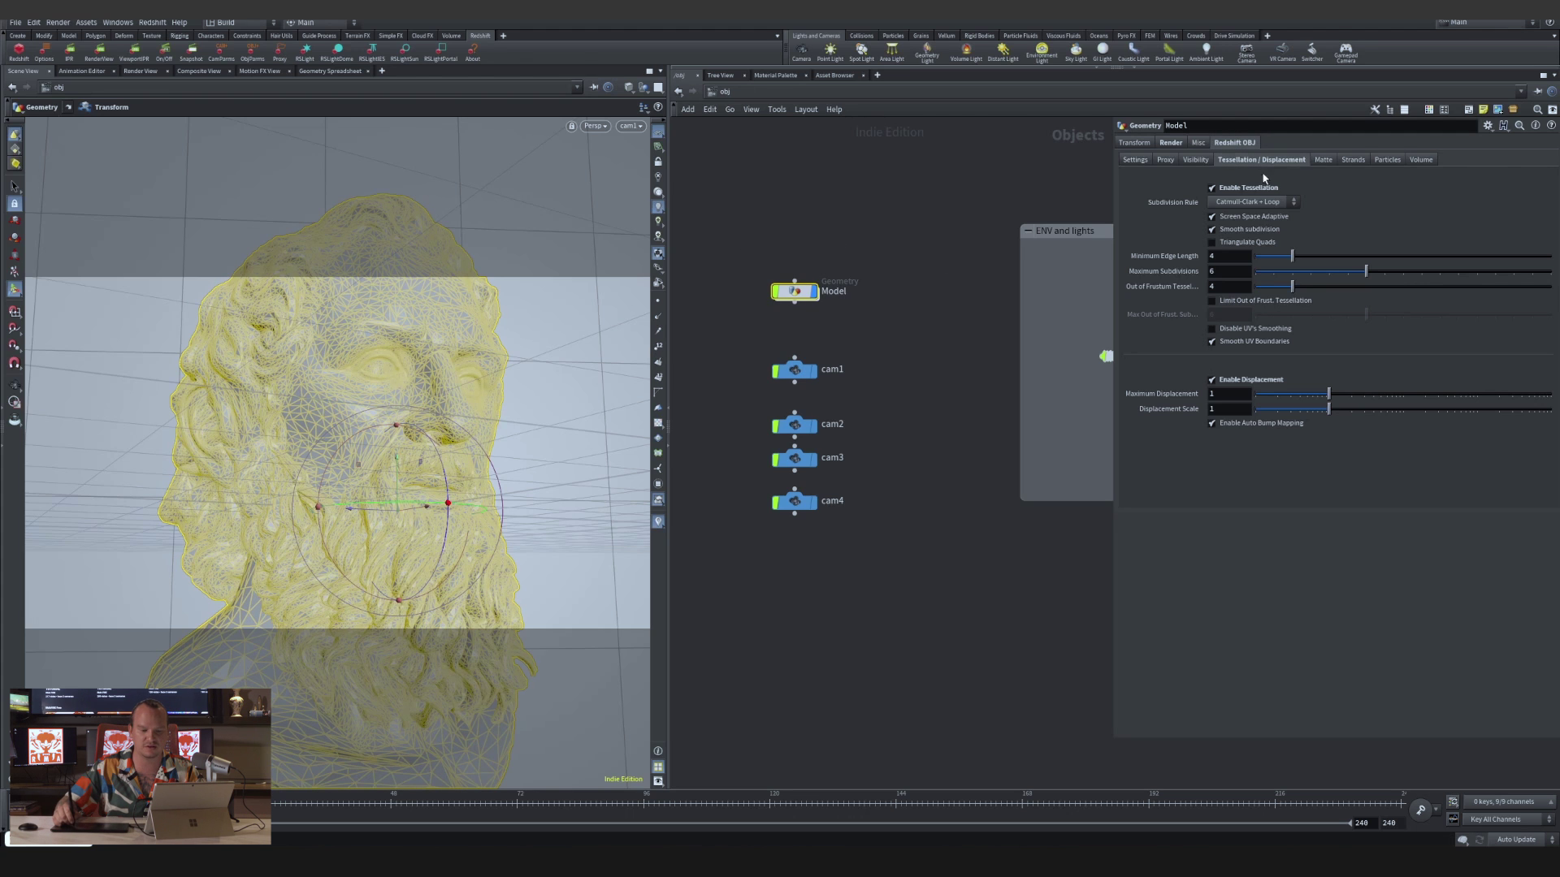
{"action": "left_click", "coordinate": [943, 469]}
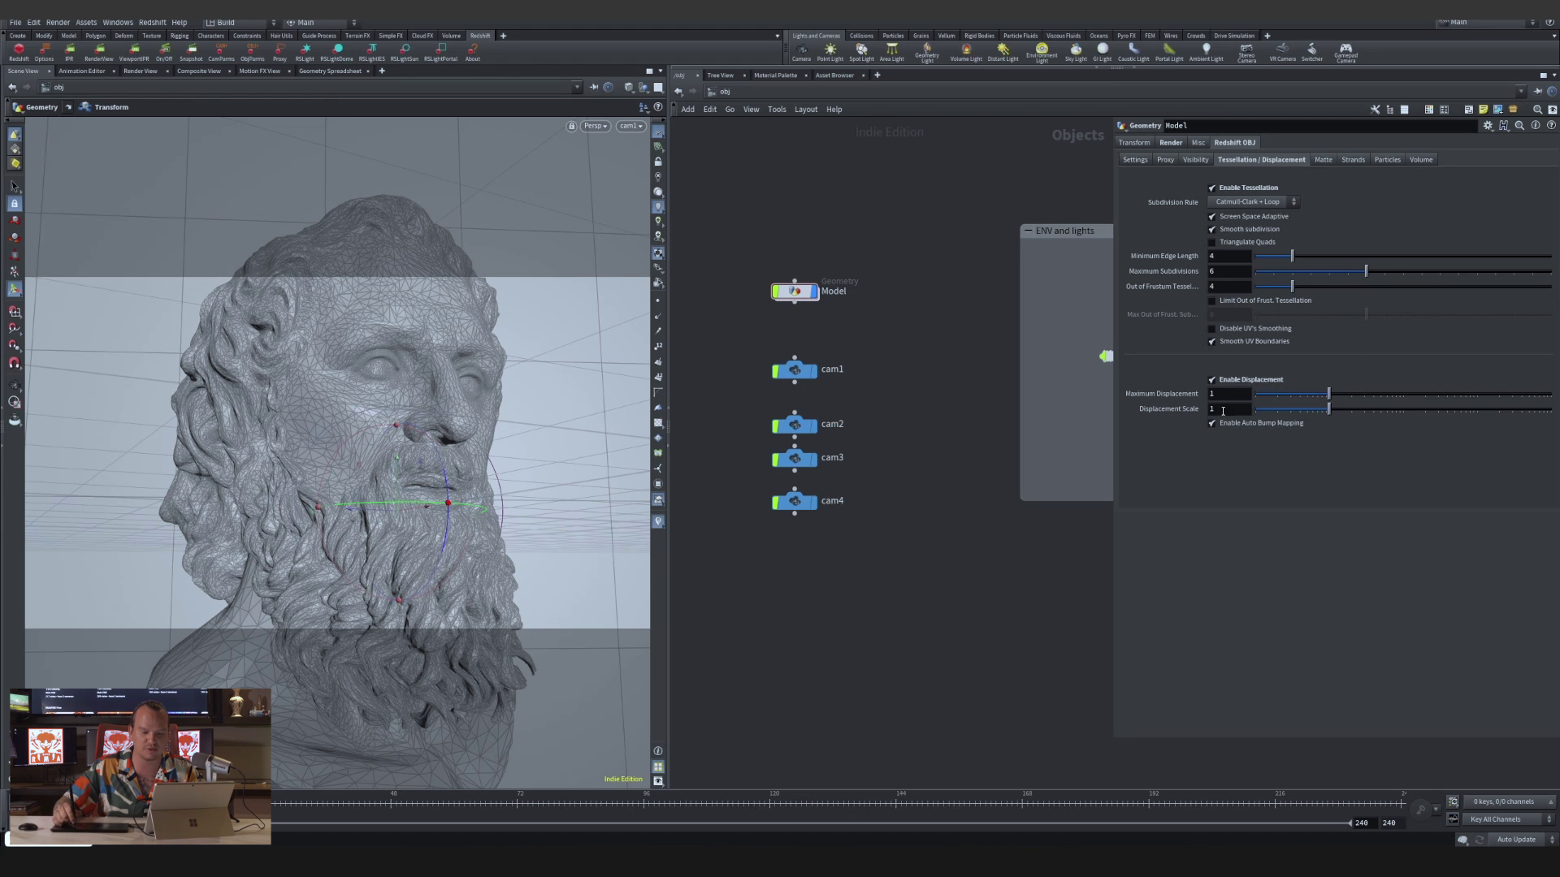
Open the out network containing the Redshift render nodes
{"action": "scroll", "coordinate": [894, 266], "scroll_direction": "right", "scroll_amount": 3}
{"action": "left_click", "coordinate": [824, 91]}
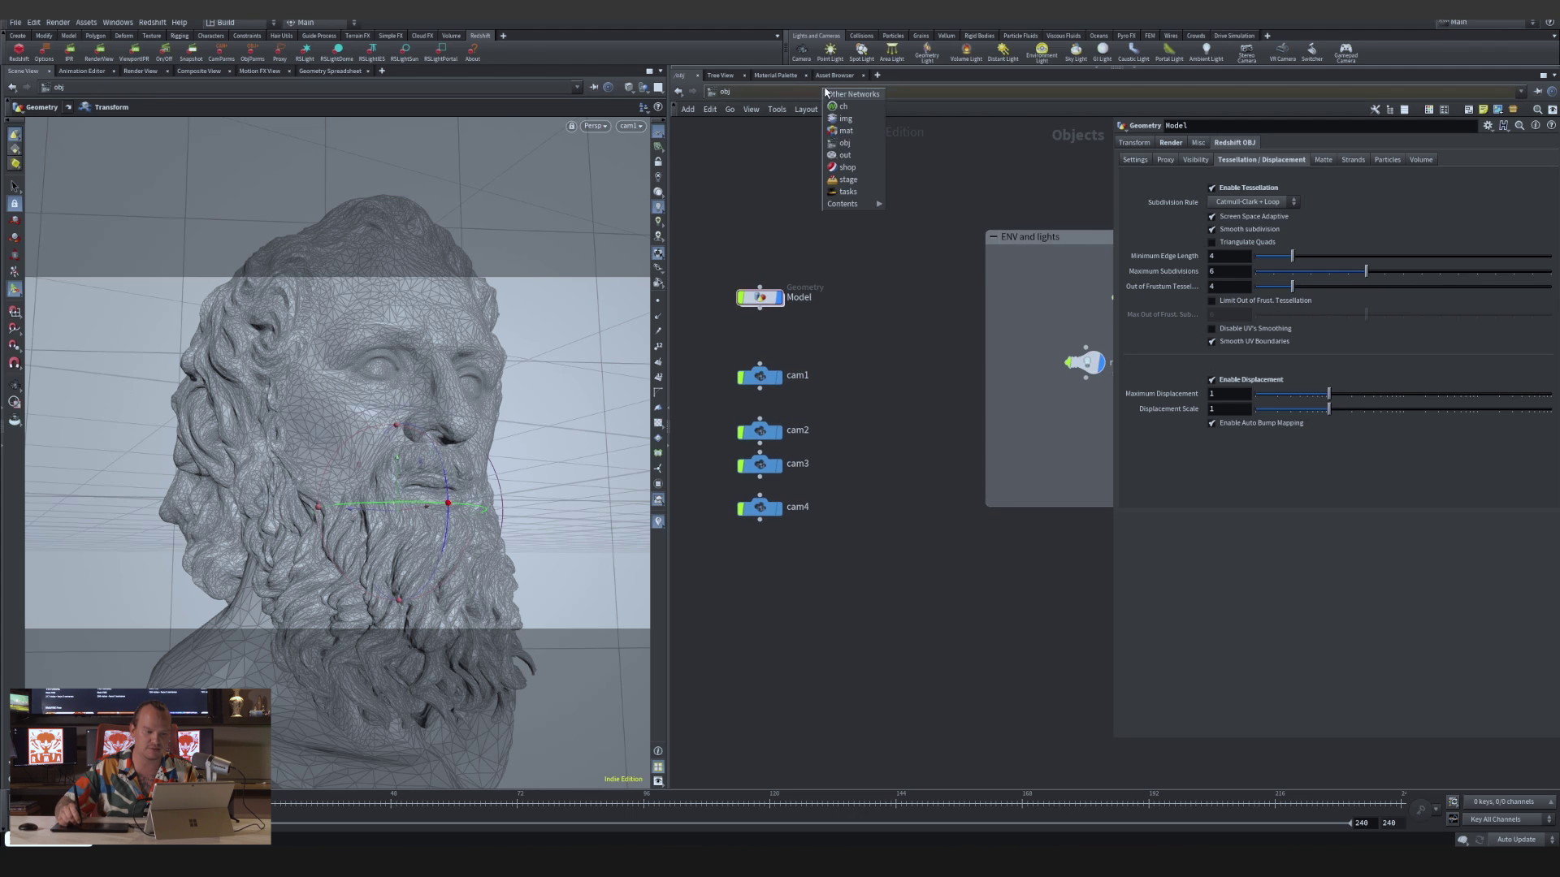
{"action": "left_click", "coordinate": [847, 167]}
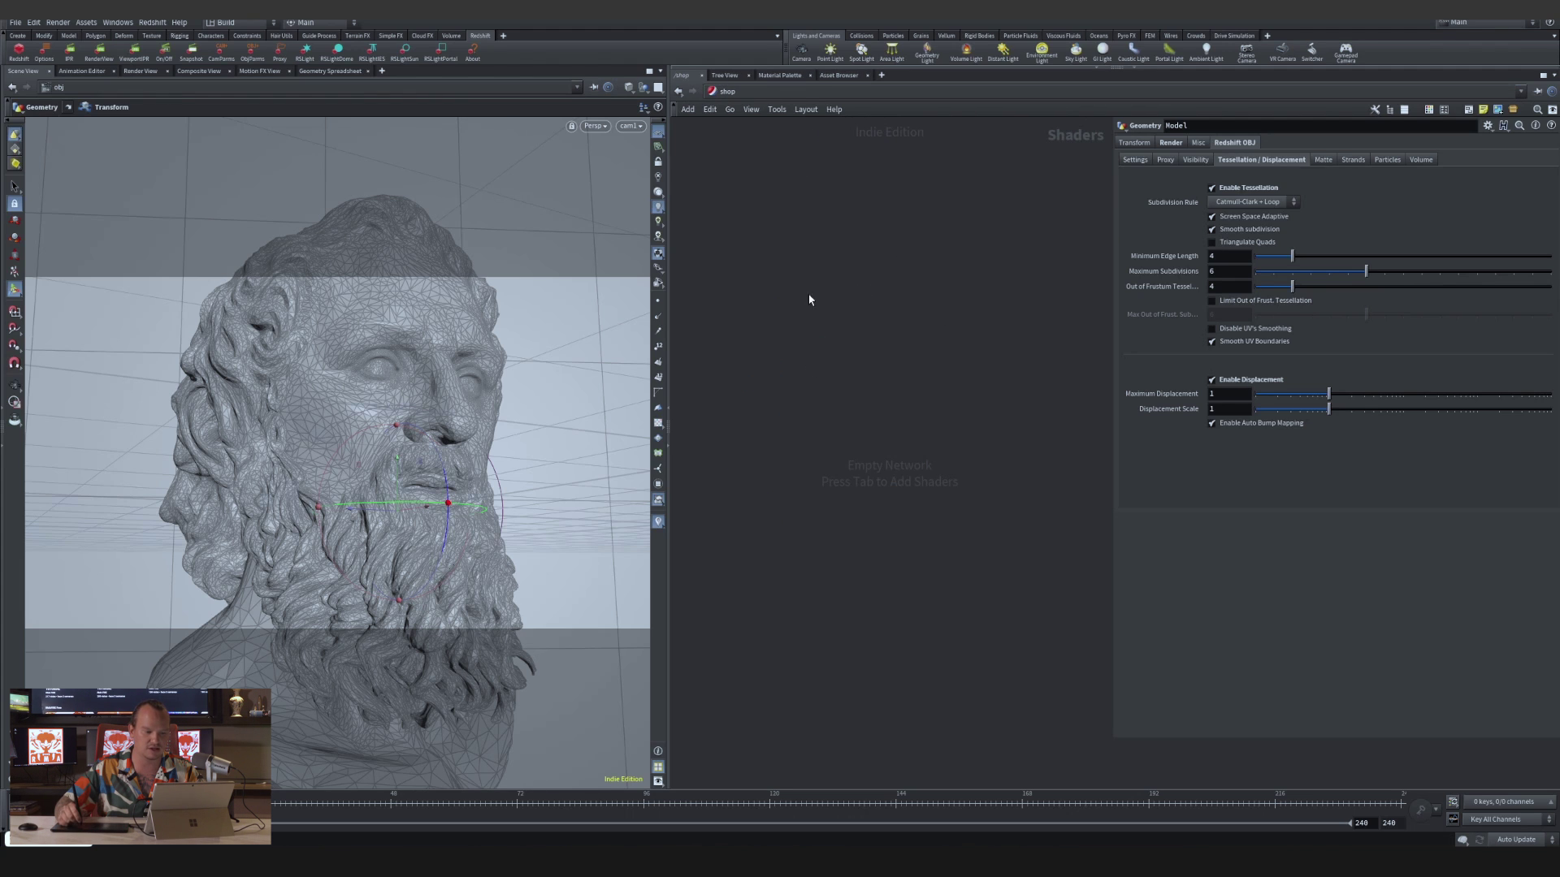
{"action": "left_click", "coordinate": [785, 94]}
{"action": "left_click", "coordinate": [813, 155]}
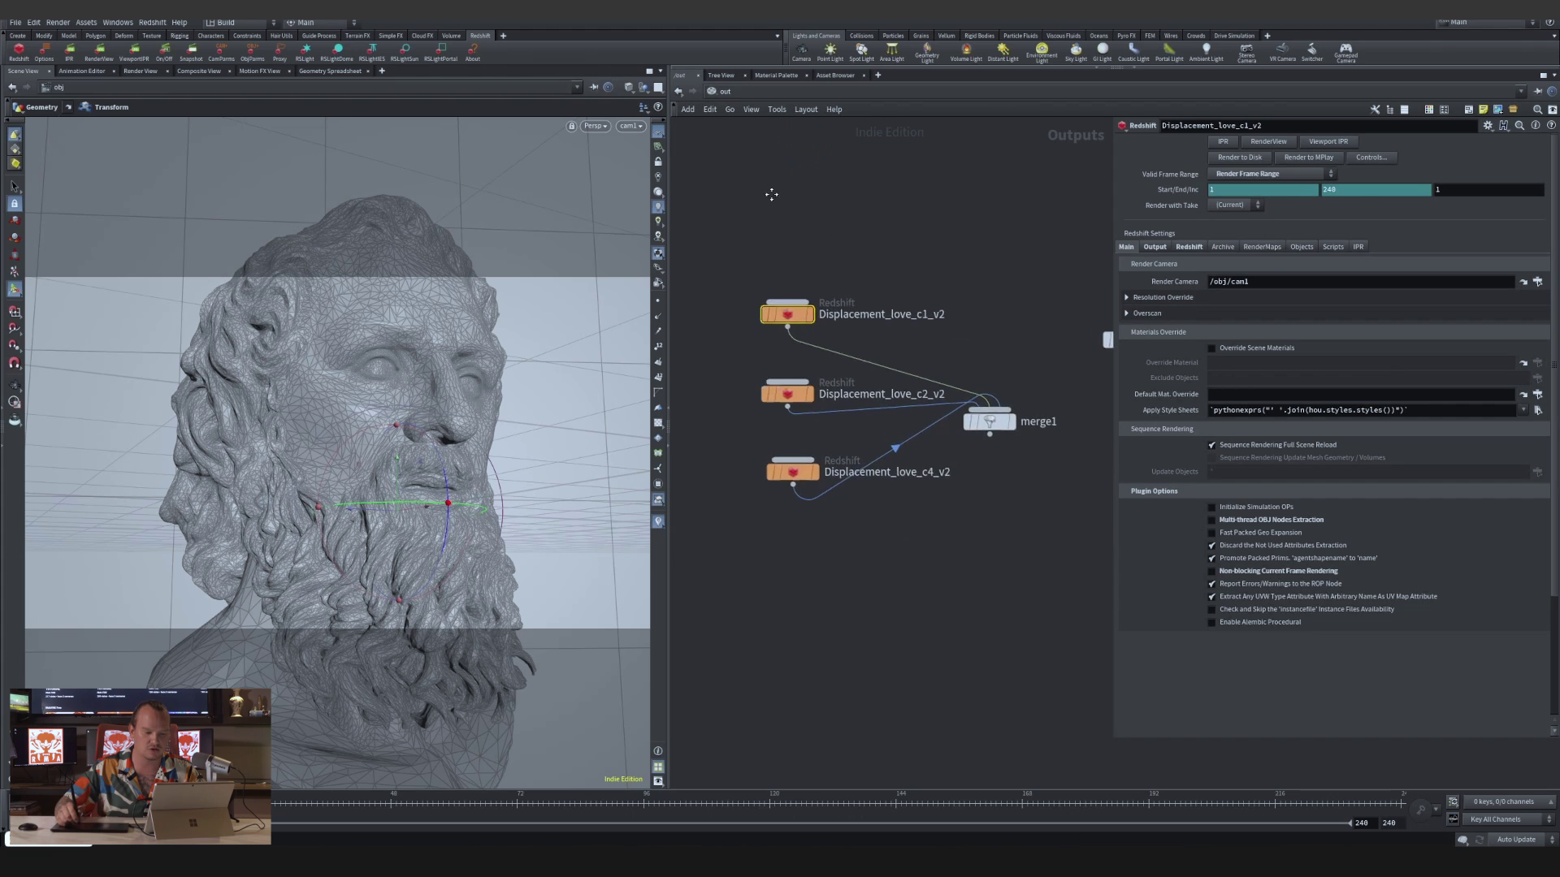
Compare the render cameras assigned to the Displacement_love_c1_v2, c2_v2 and c4_v2 Redshift nodes
{"action": "left_click", "coordinate": [785, 464]}
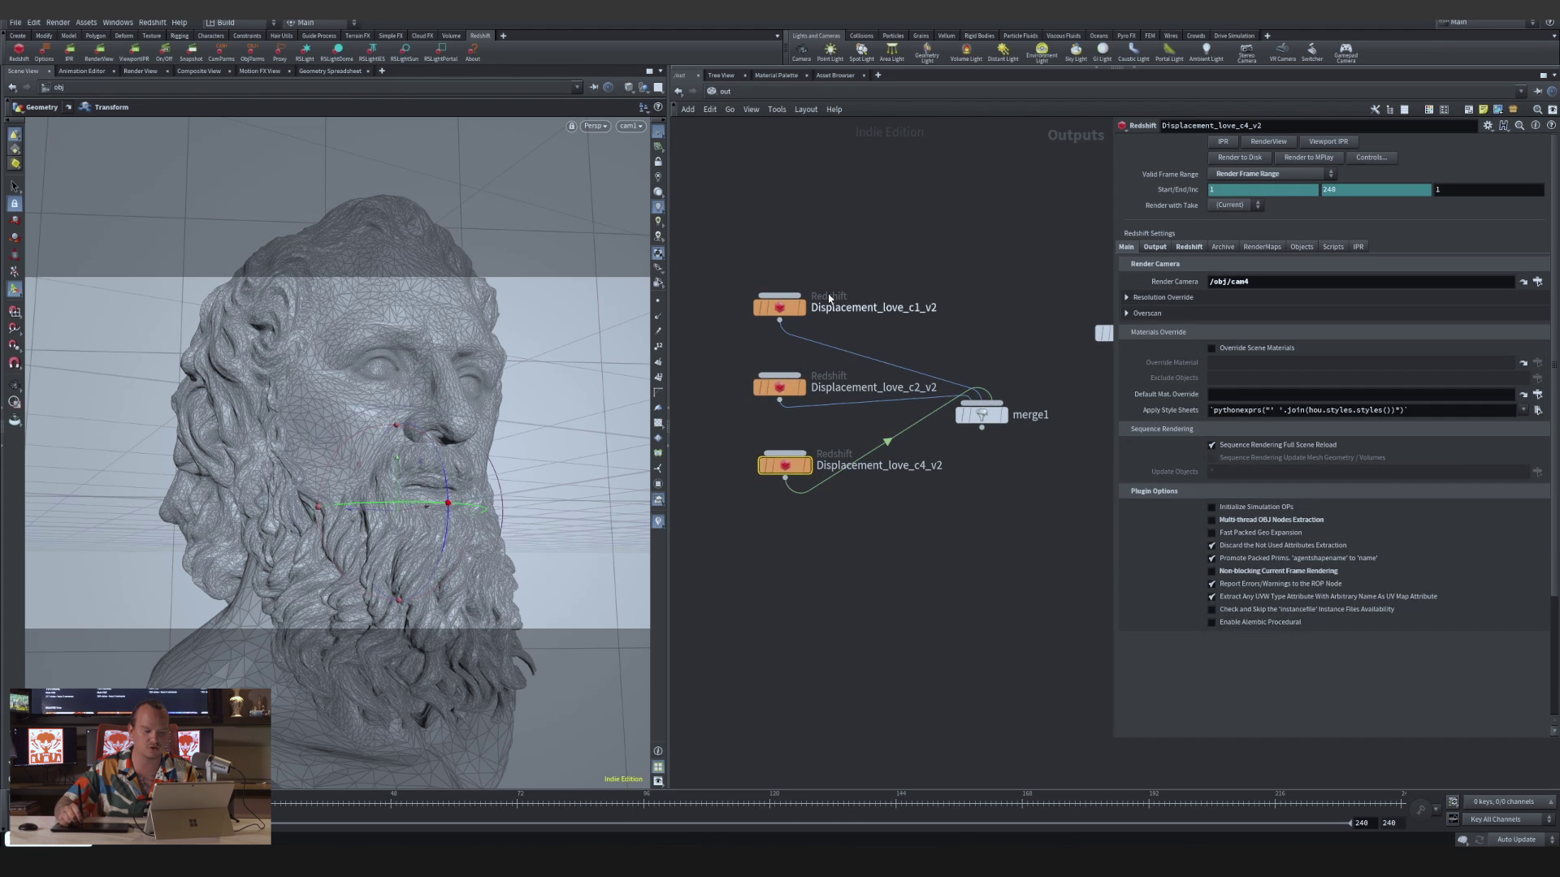
{"action": "left_click_drag", "start_coordinate": [757, 226], "coordinate": [796, 328]}
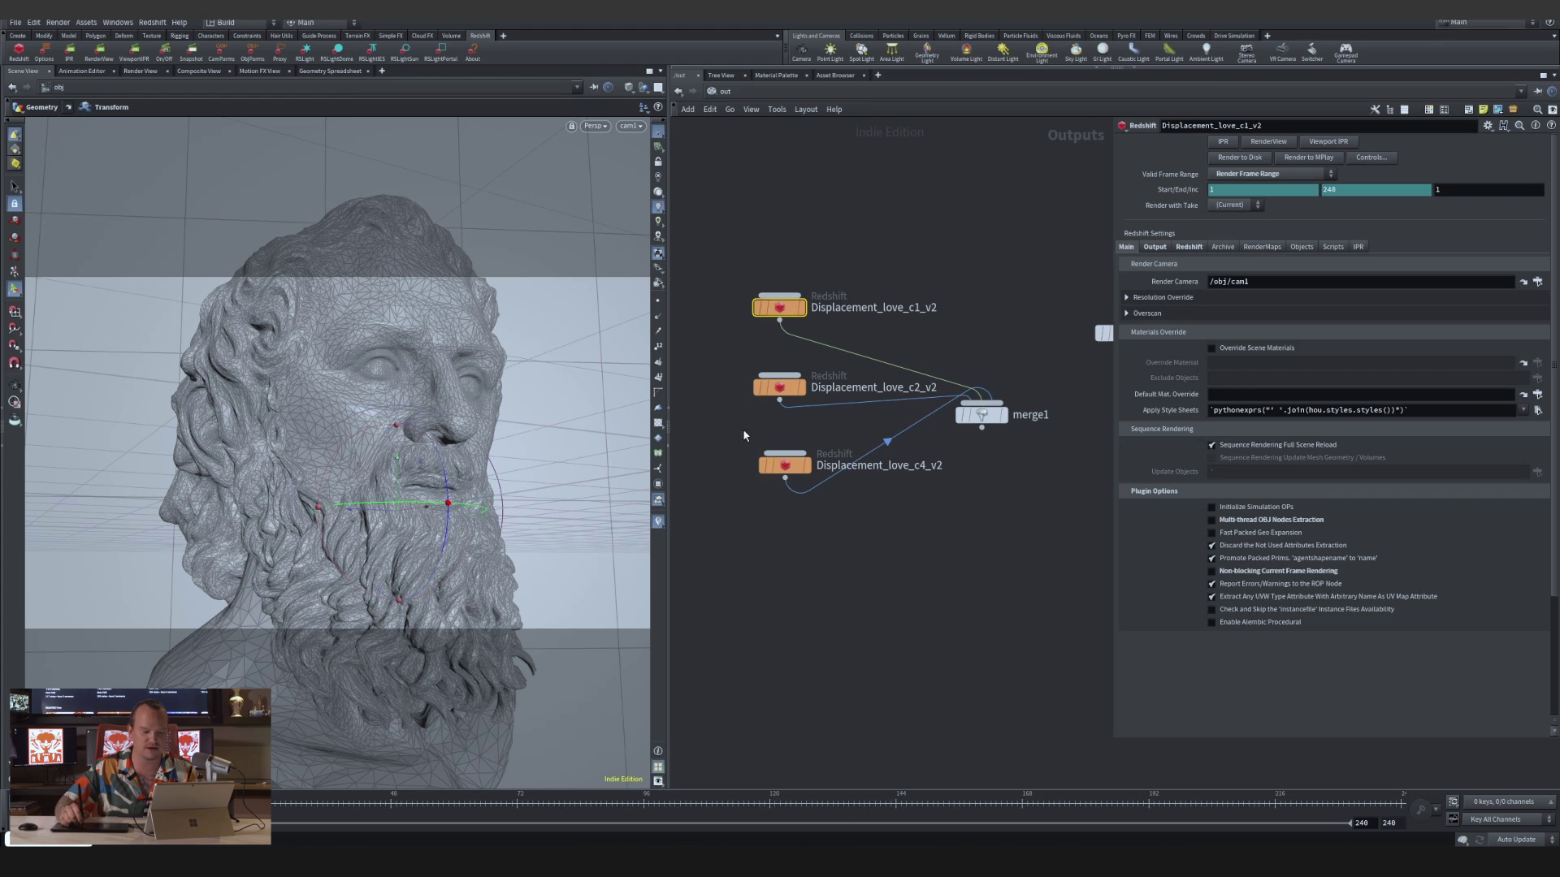
{"action": "left_click_drag", "start_coordinate": [722, 439], "coordinate": [810, 485]}
{"action": "left_click_drag", "start_coordinate": [738, 350], "coordinate": [799, 423]}
{"action": "left_click_drag", "start_coordinate": [762, 258], "coordinate": [798, 326]}
Review the common output settings and file prefix of Displacement_love_c1_v2 against its node name
{"action": "left_click", "coordinate": [1155, 247]}
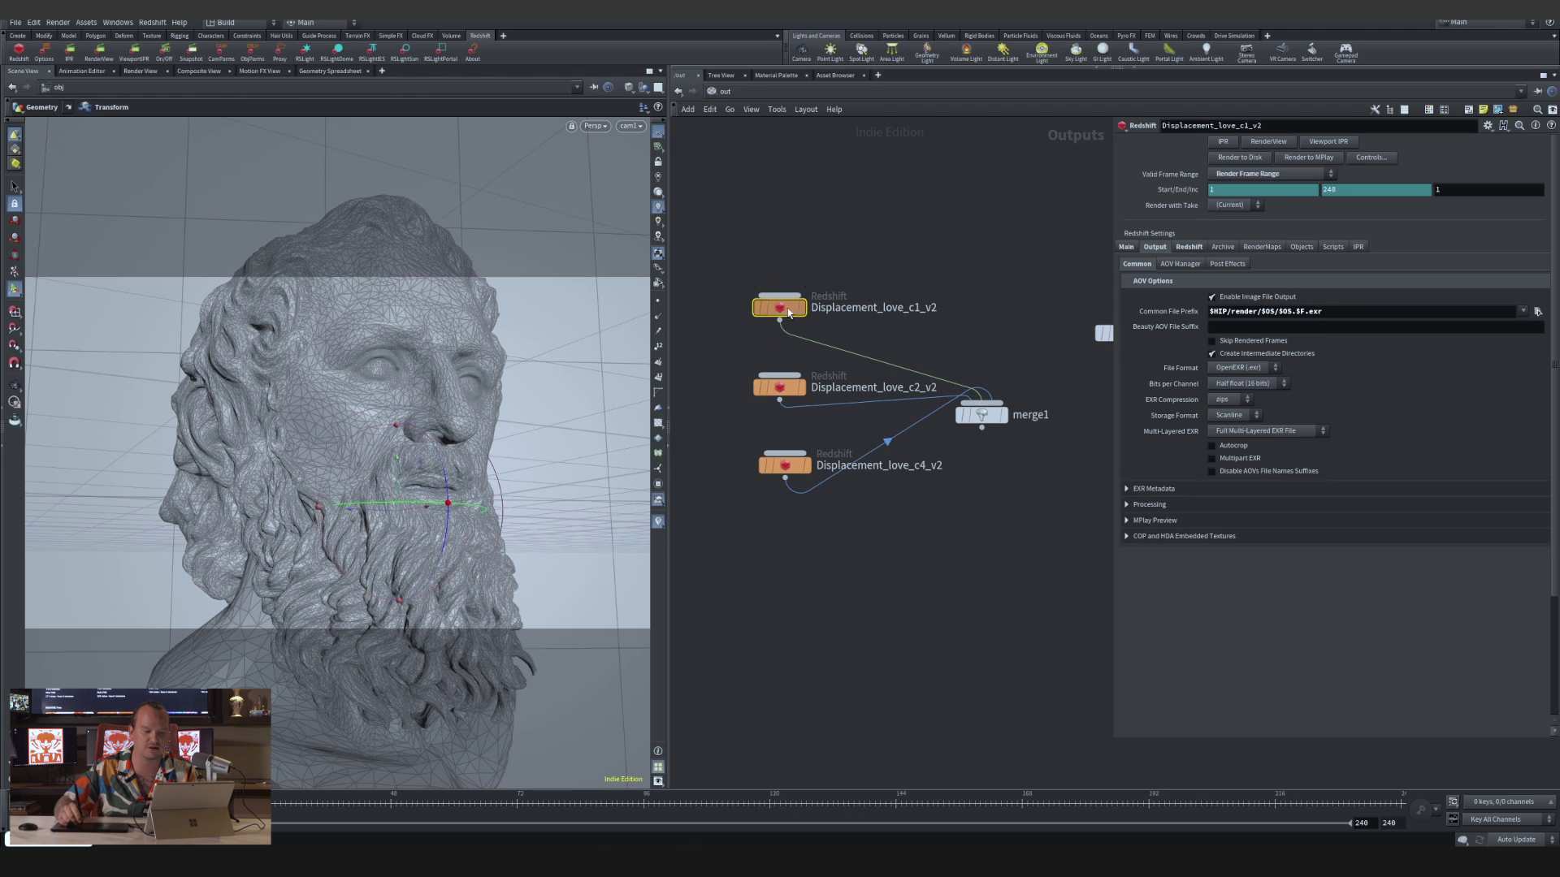
{"action": "left_click_drag", "start_coordinate": [790, 311], "coordinate": [797, 313]}
{"action": "left_click", "coordinate": [874, 313]}
{"action": "left_click_drag", "start_coordinate": [957, 314], "coordinate": [772, 327]}
{"action": "left_click", "coordinate": [880, 337]}
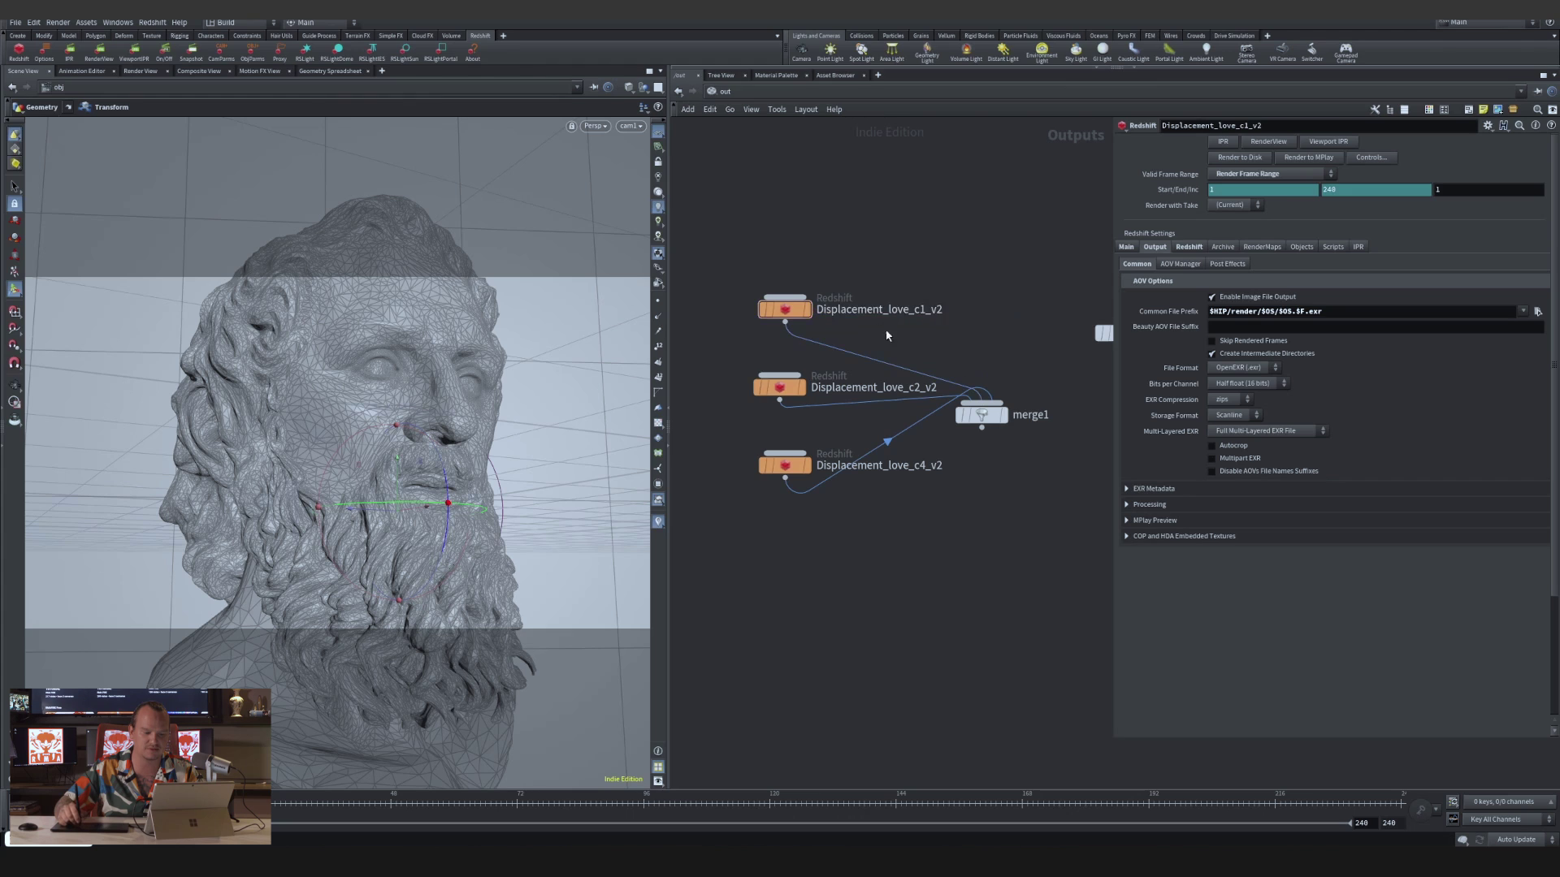
{"action": "left_click_drag", "start_coordinate": [842, 263], "coordinate": [790, 320]}
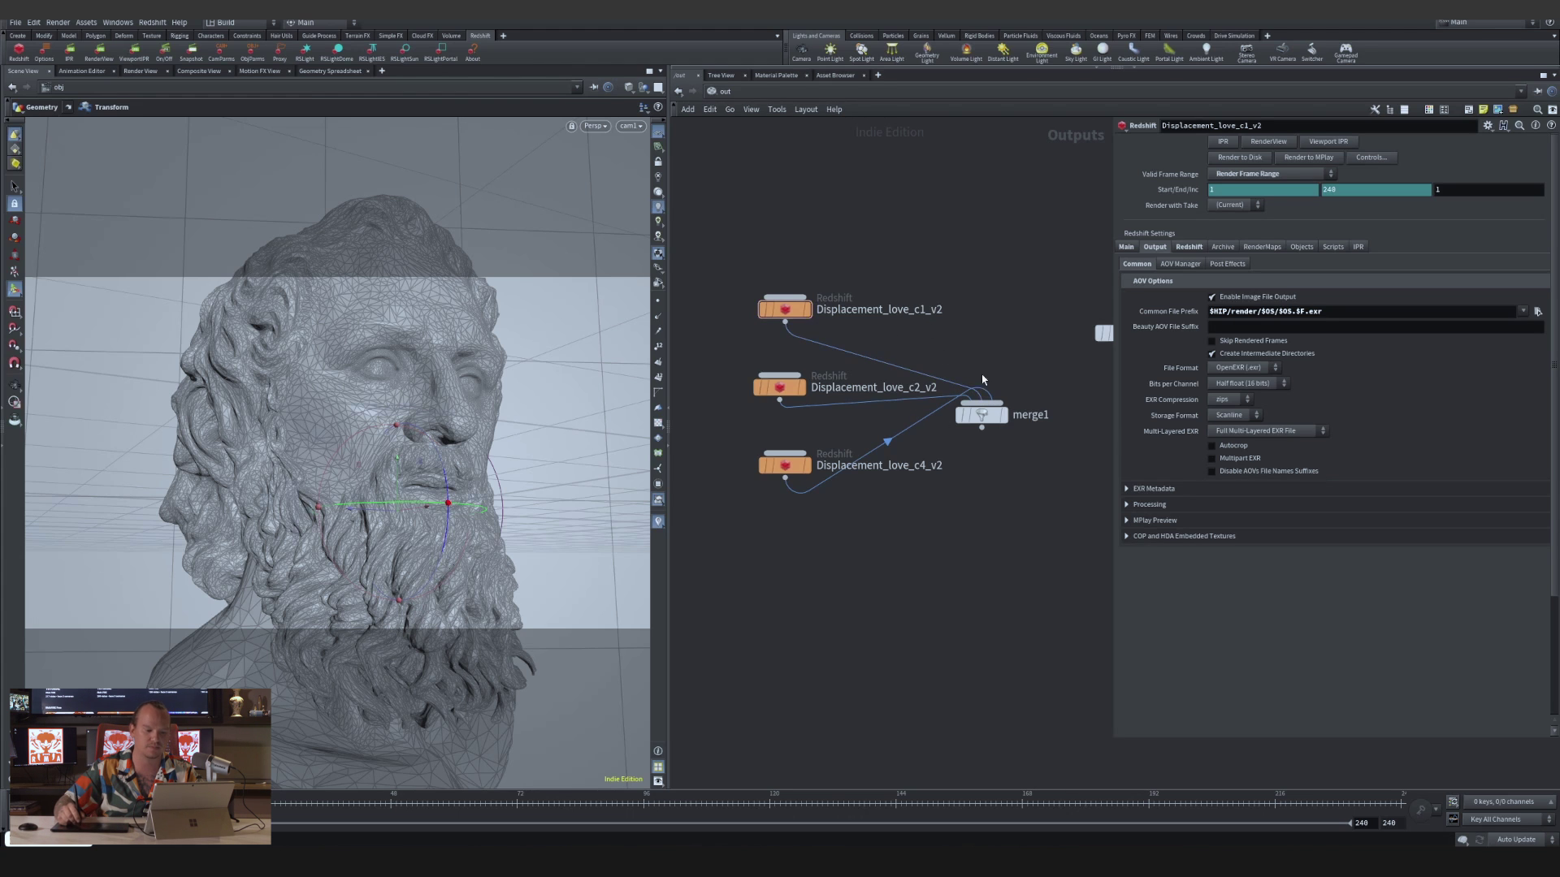
{"action": "left_click_drag", "start_coordinate": [833, 232], "coordinate": [790, 579]}
Check merge1's list of render inputs and show the main settings of Displacement_love_c1_v2
{"action": "left_click", "coordinate": [1134, 246]}
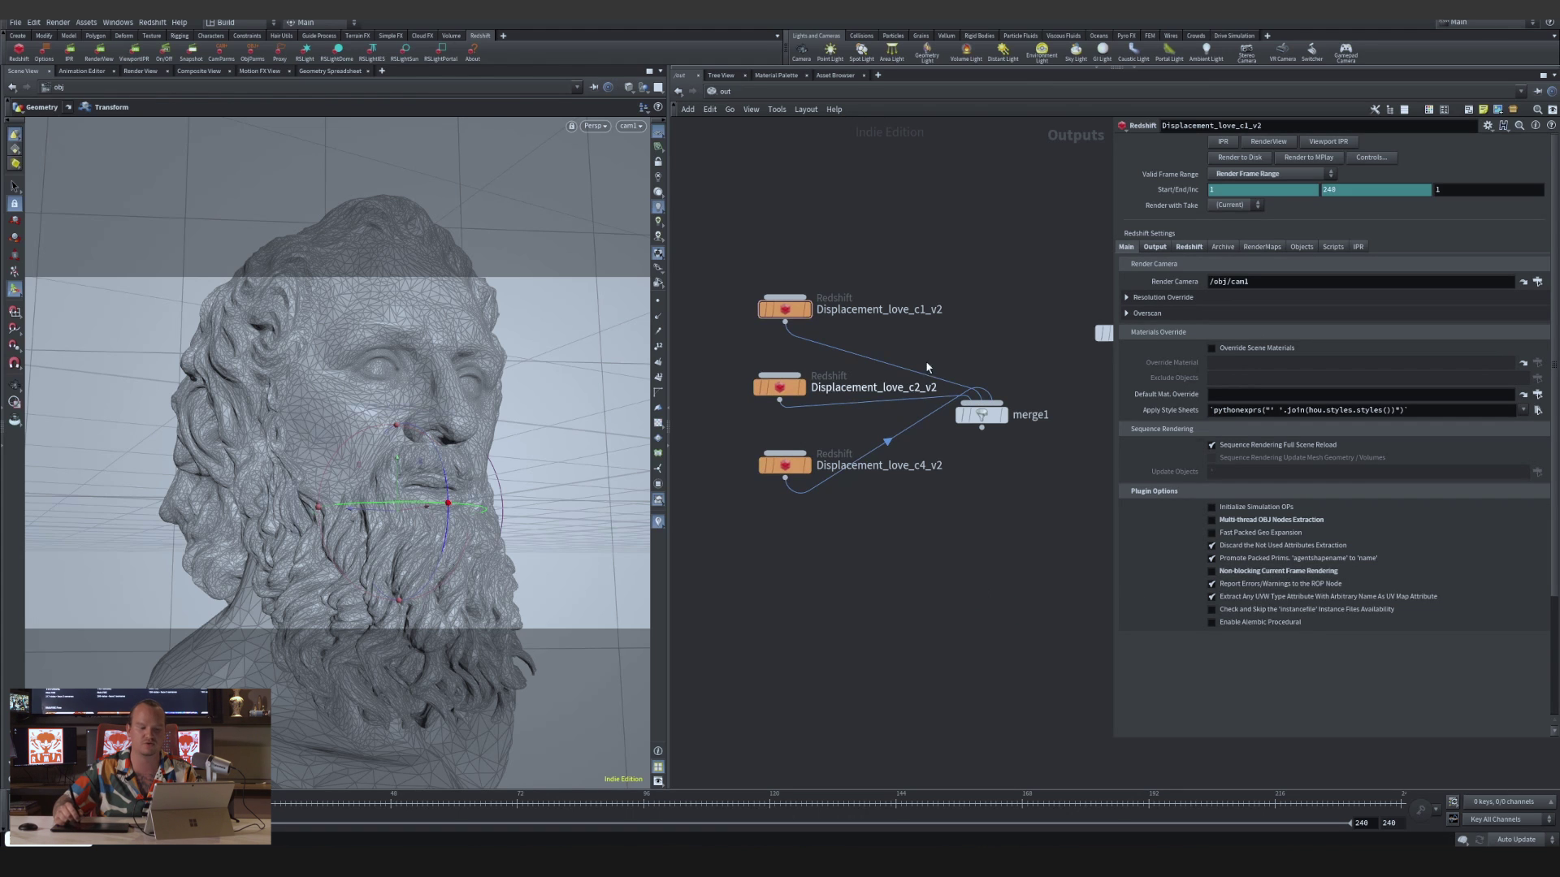
{"action": "left_click", "coordinate": [987, 416]}
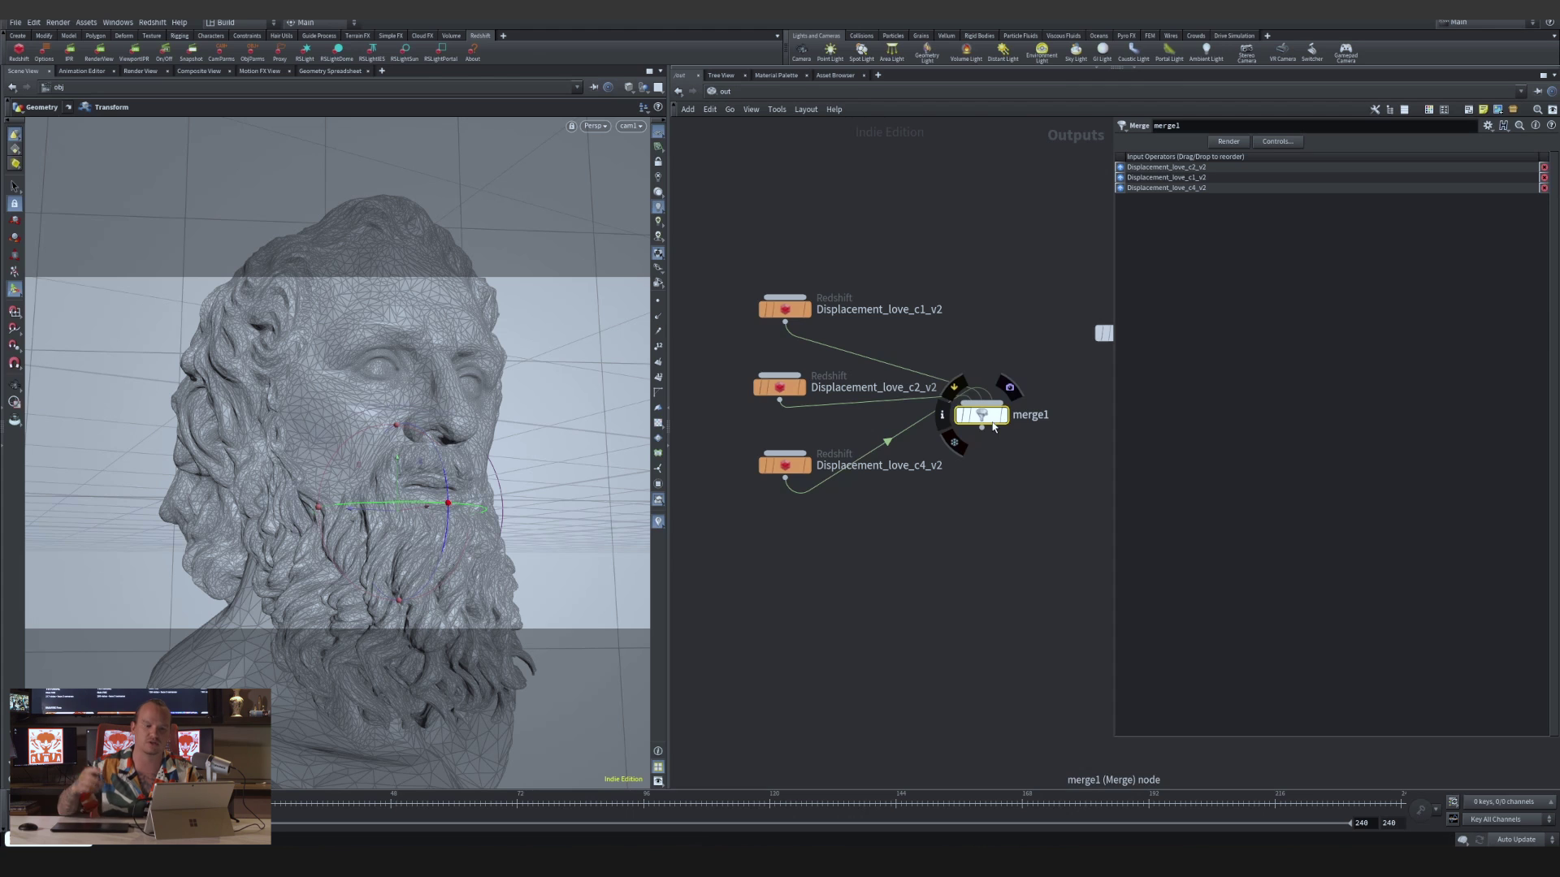
{"action": "left_click", "coordinate": [785, 308]}
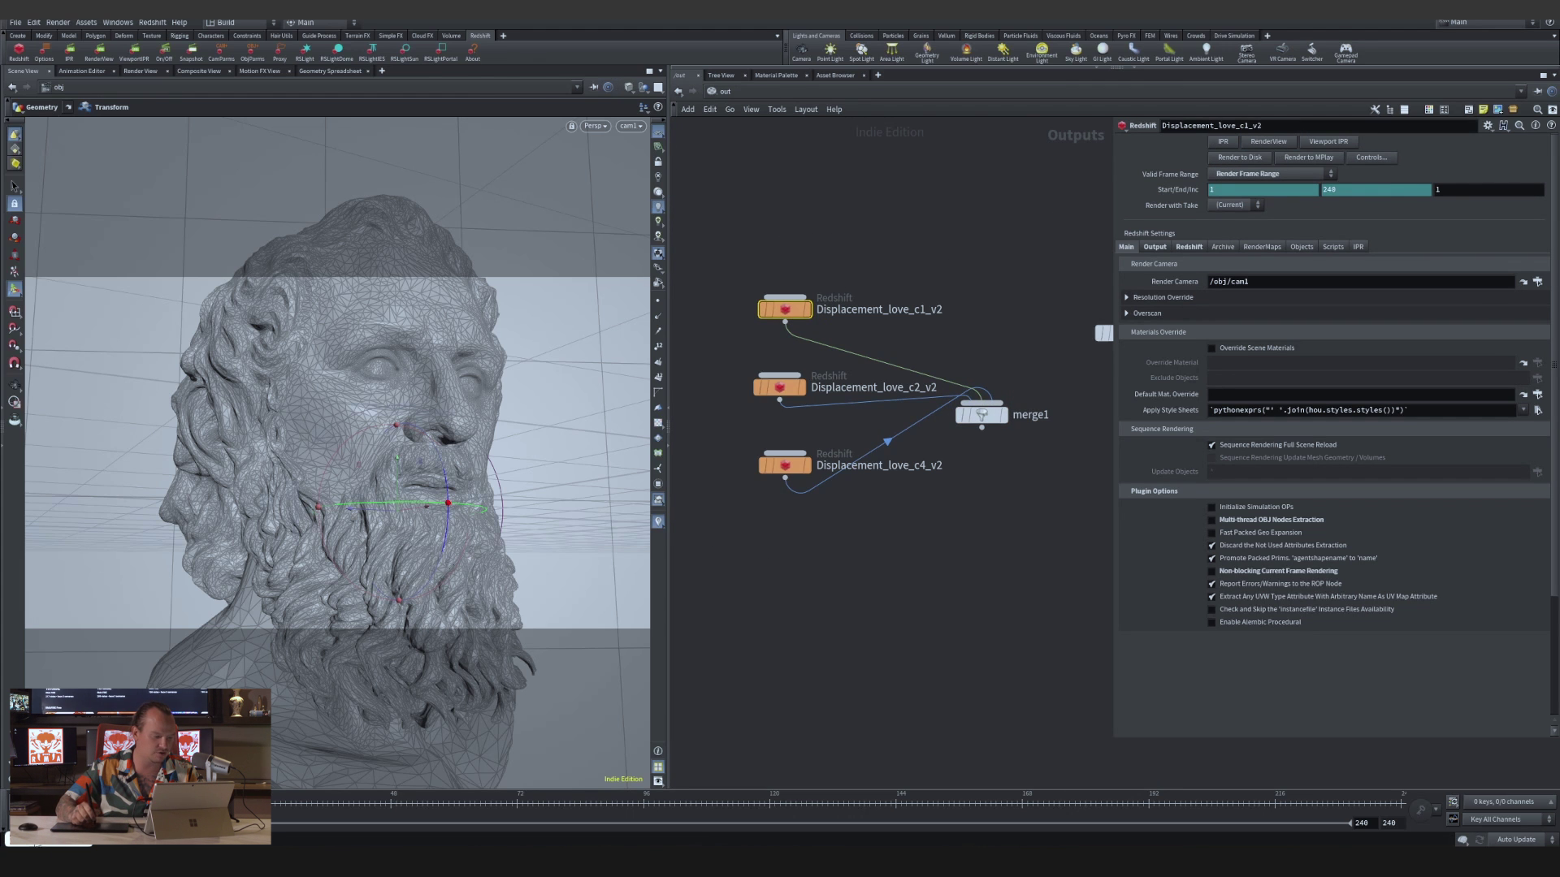
Bring up the Redshift Render View beside the network, return to the obj level and select the Model node
{"action": "key", "text": "alt+Tab"}
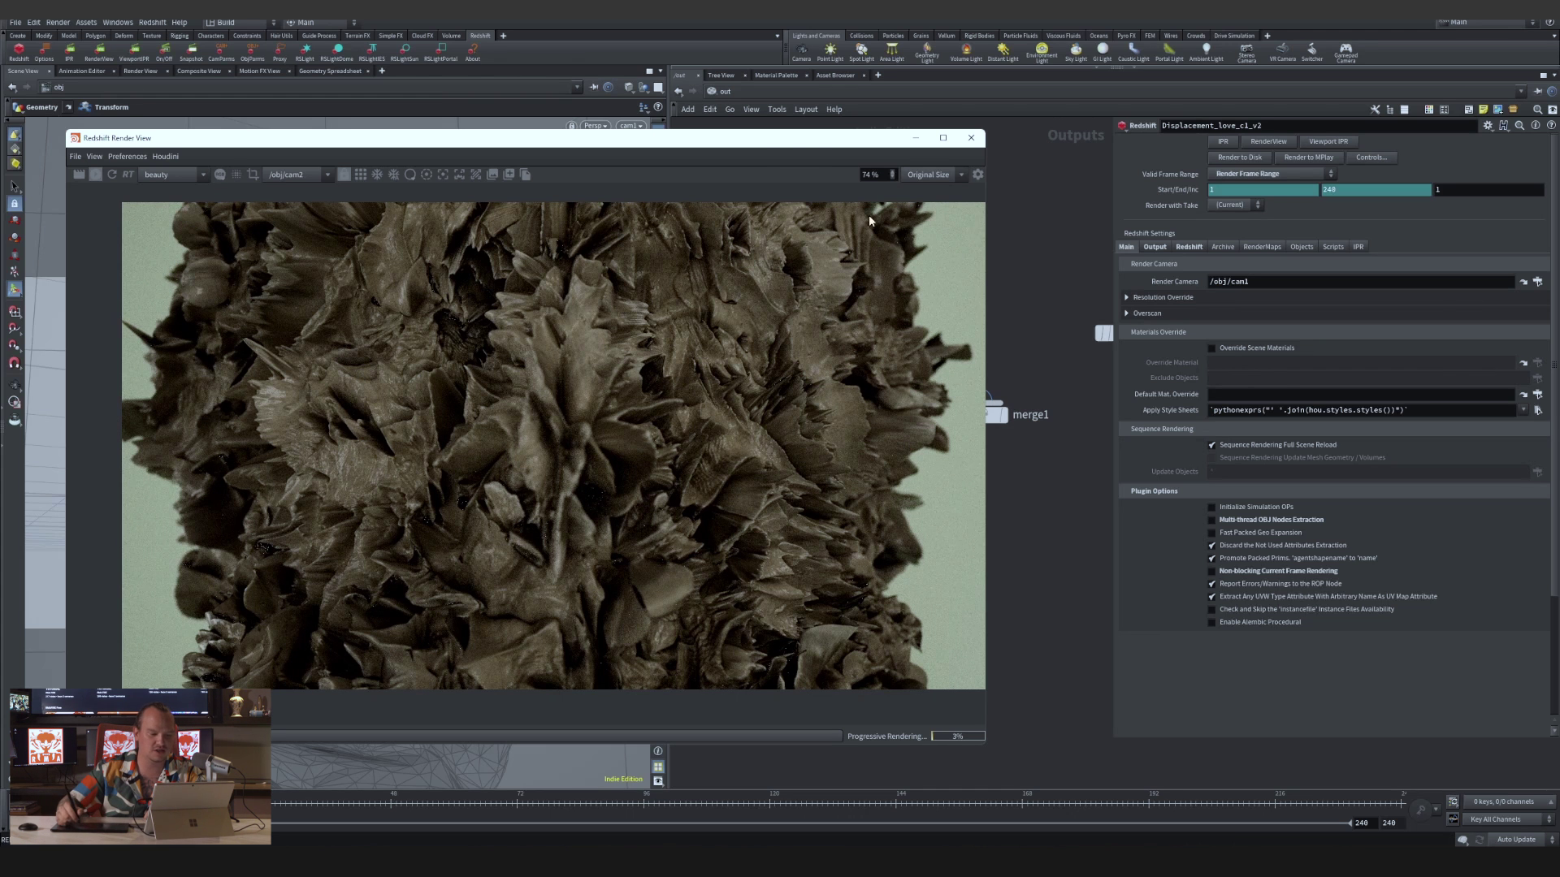
{"action": "left_click_drag", "start_coordinate": [816, 150], "coordinate": [747, 145]}
{"action": "left_click", "coordinate": [915, 95]}
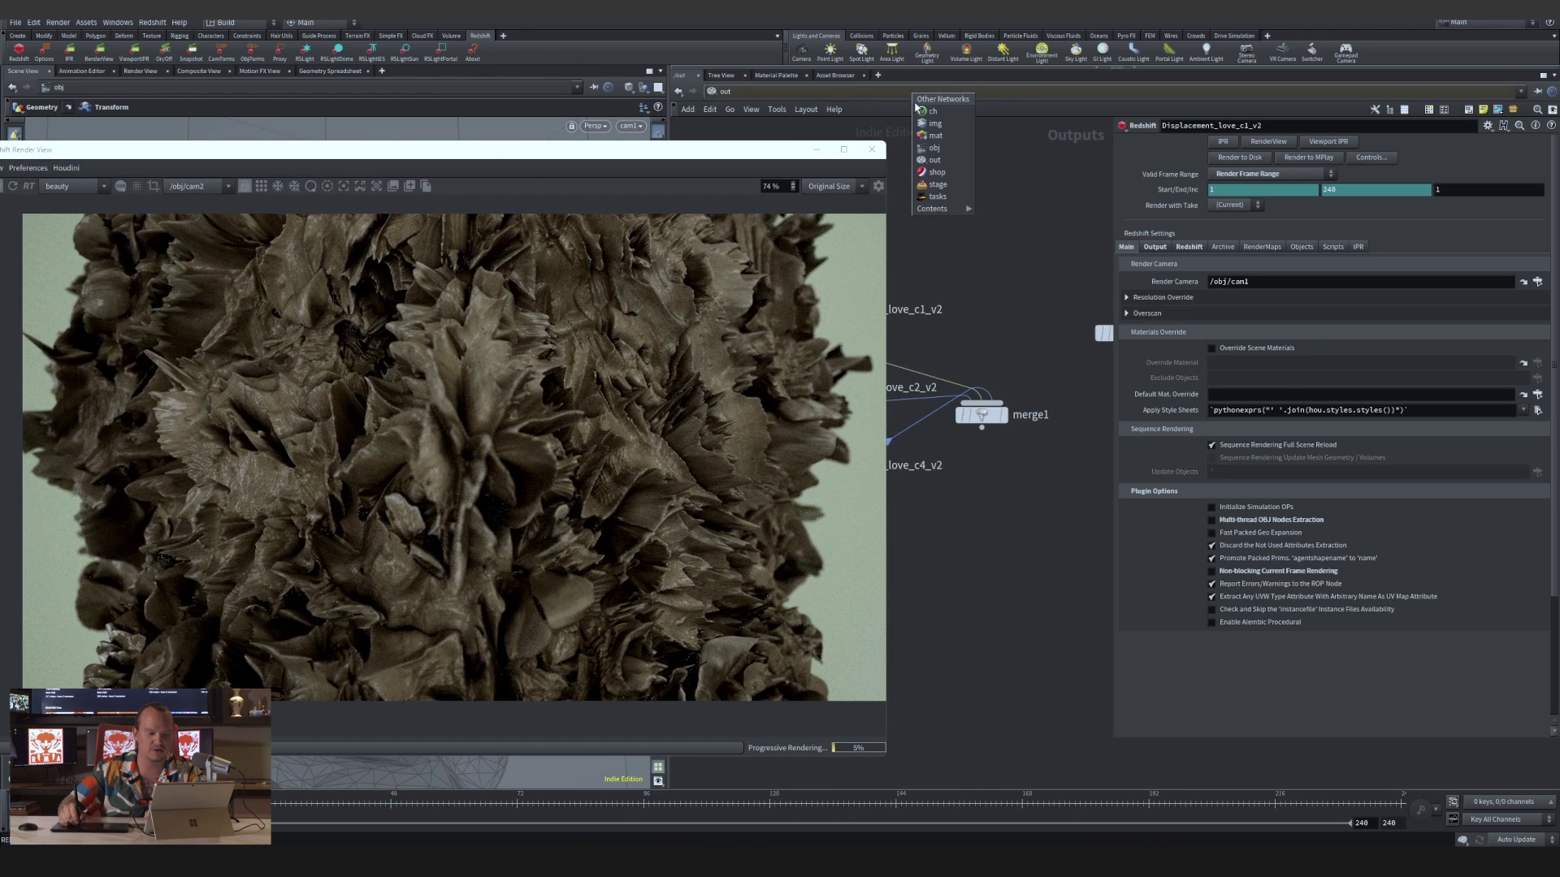
{"action": "left_click", "coordinate": [926, 151]}
{"action": "middle_click_drag", "start_coordinate": [1006, 351], "coordinate": [1043, 364]}
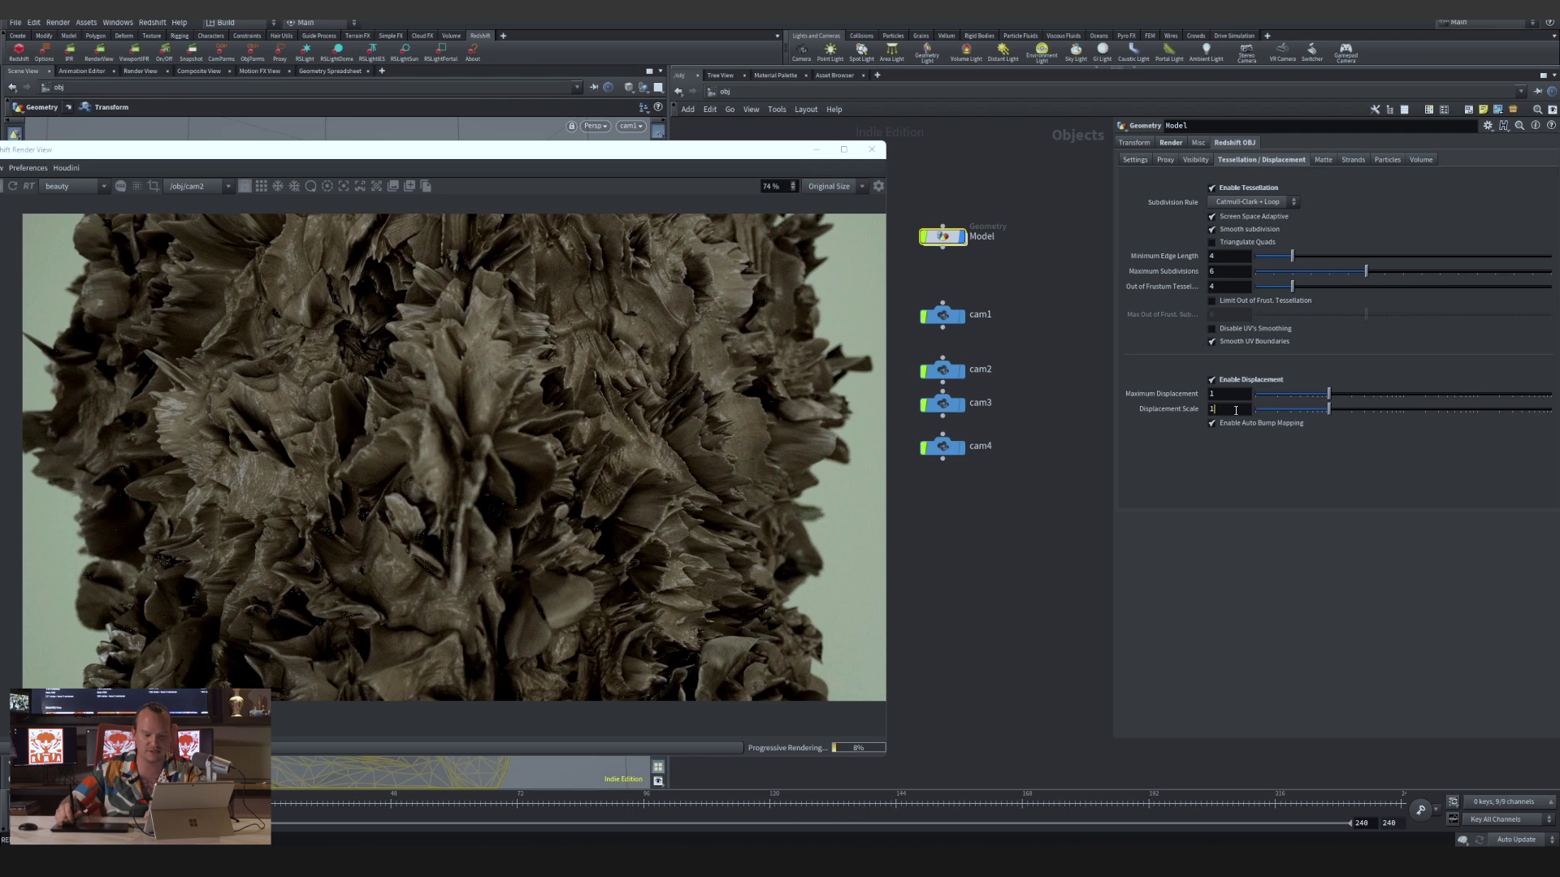
Set the Model's Displacement Scale to .1 and move the Render View aside to inspect the render
{"action": "double_click", "coordinate": [1237, 410]}
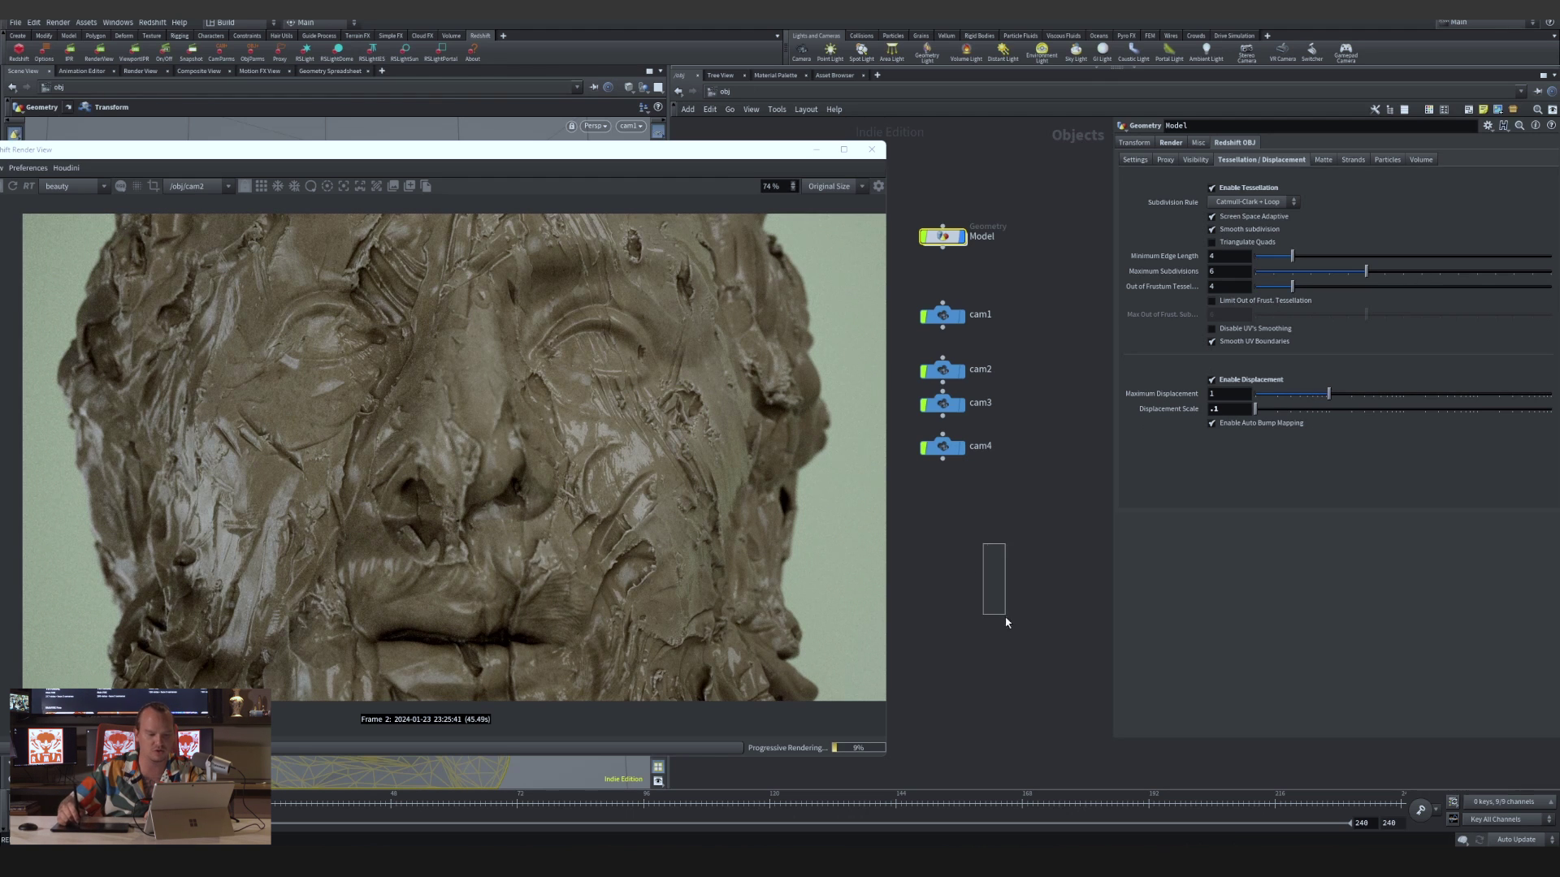
{"action": "left_click_drag", "start_coordinate": [1004, 618], "coordinate": [1005, 619]}
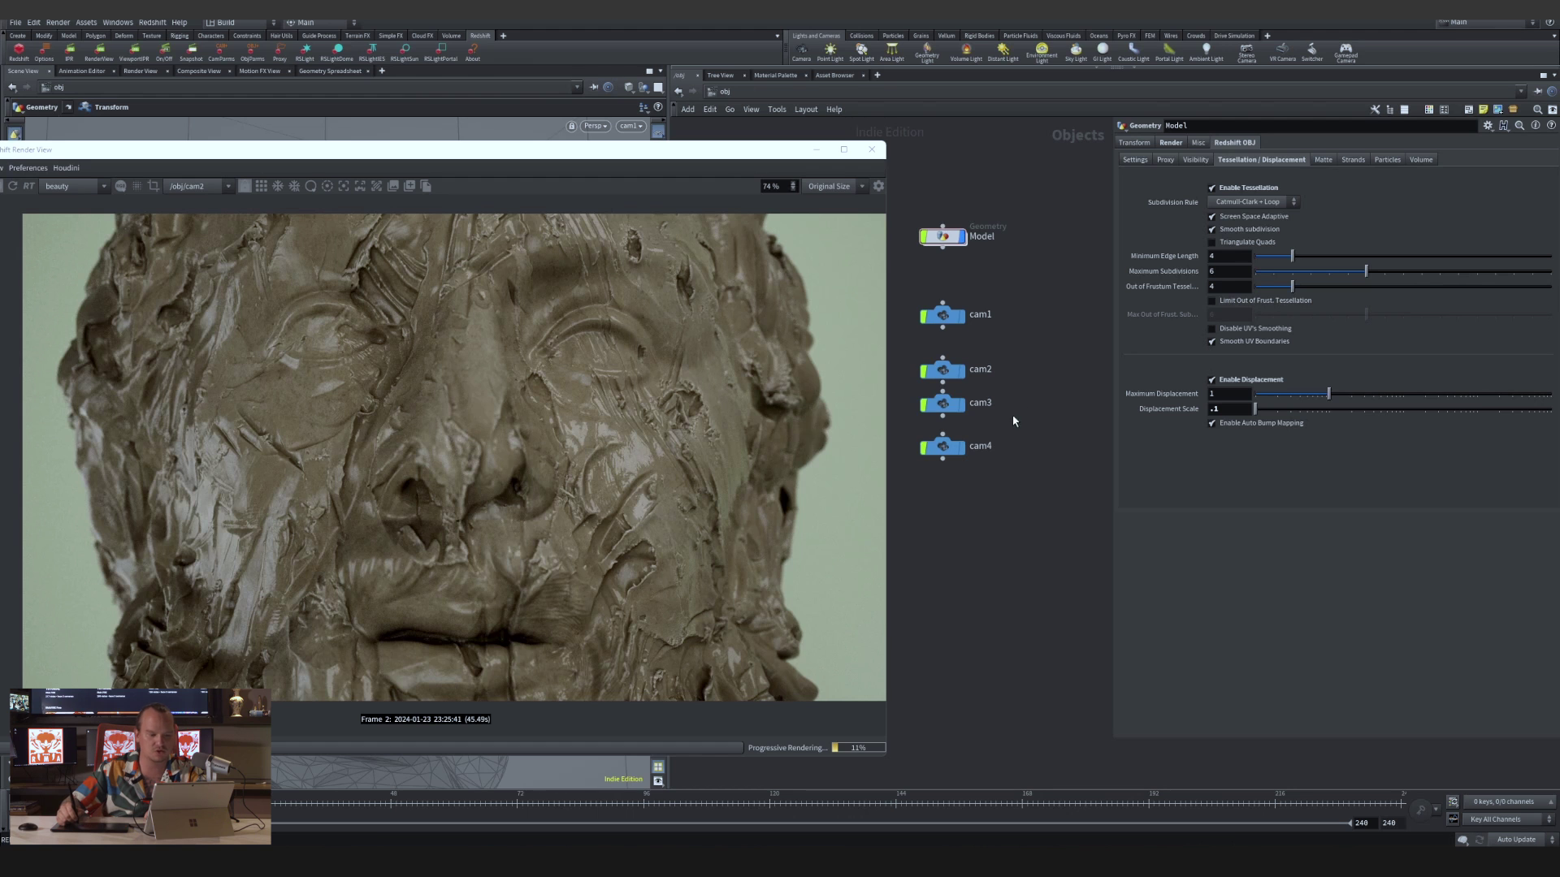
{"action": "left_click_drag", "start_coordinate": [723, 157], "coordinate": [627, 154]}
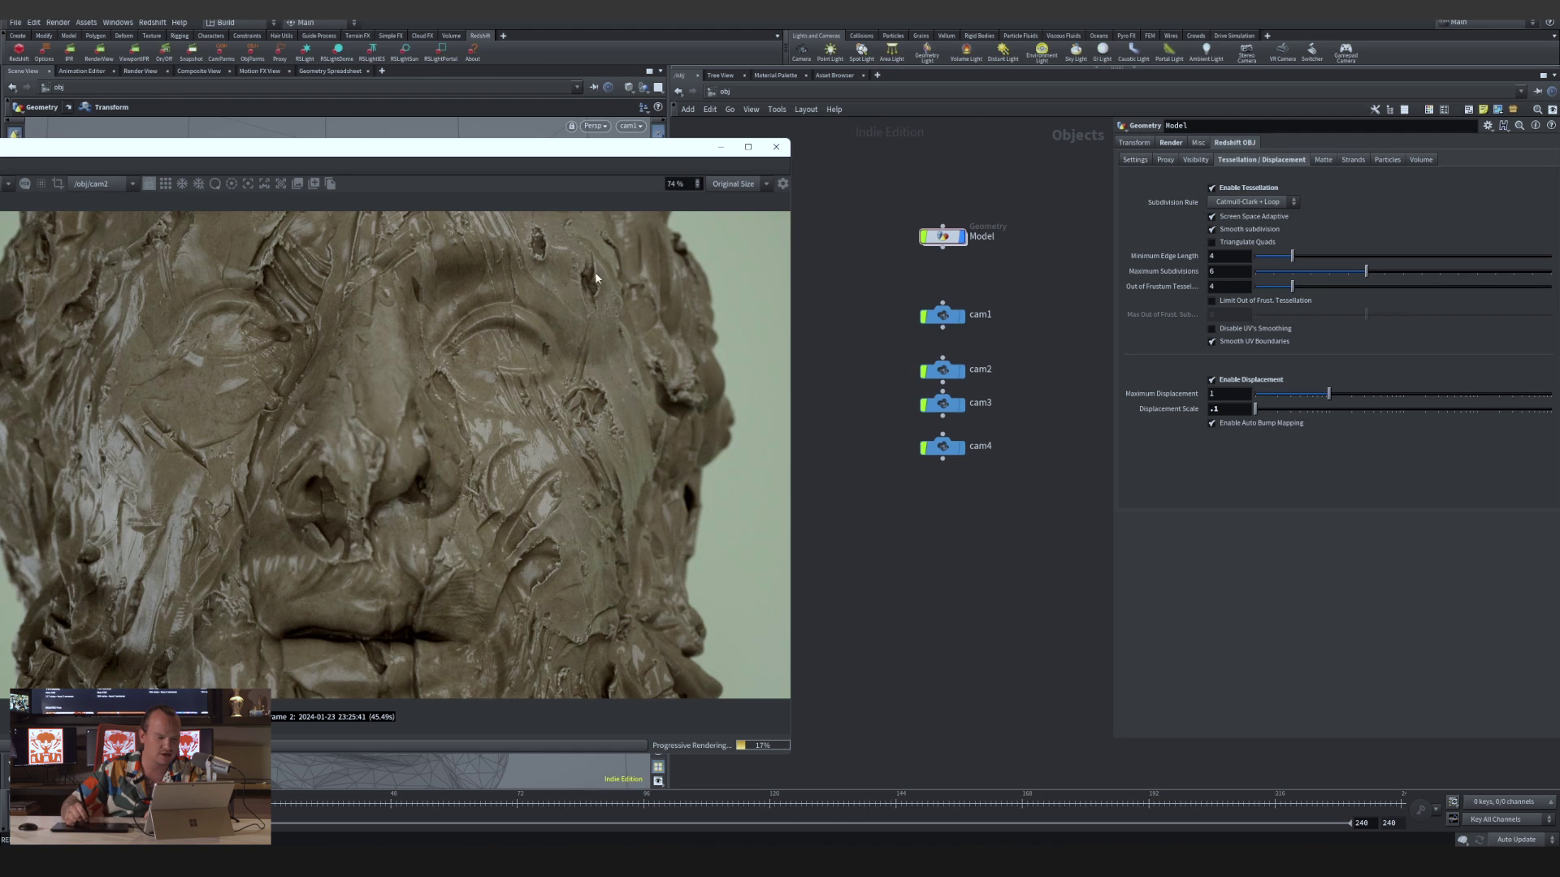
Go to the mat level and lower StandardMaterial4's reflection weight to 0.678
{"action": "left_click", "coordinate": [924, 93]}
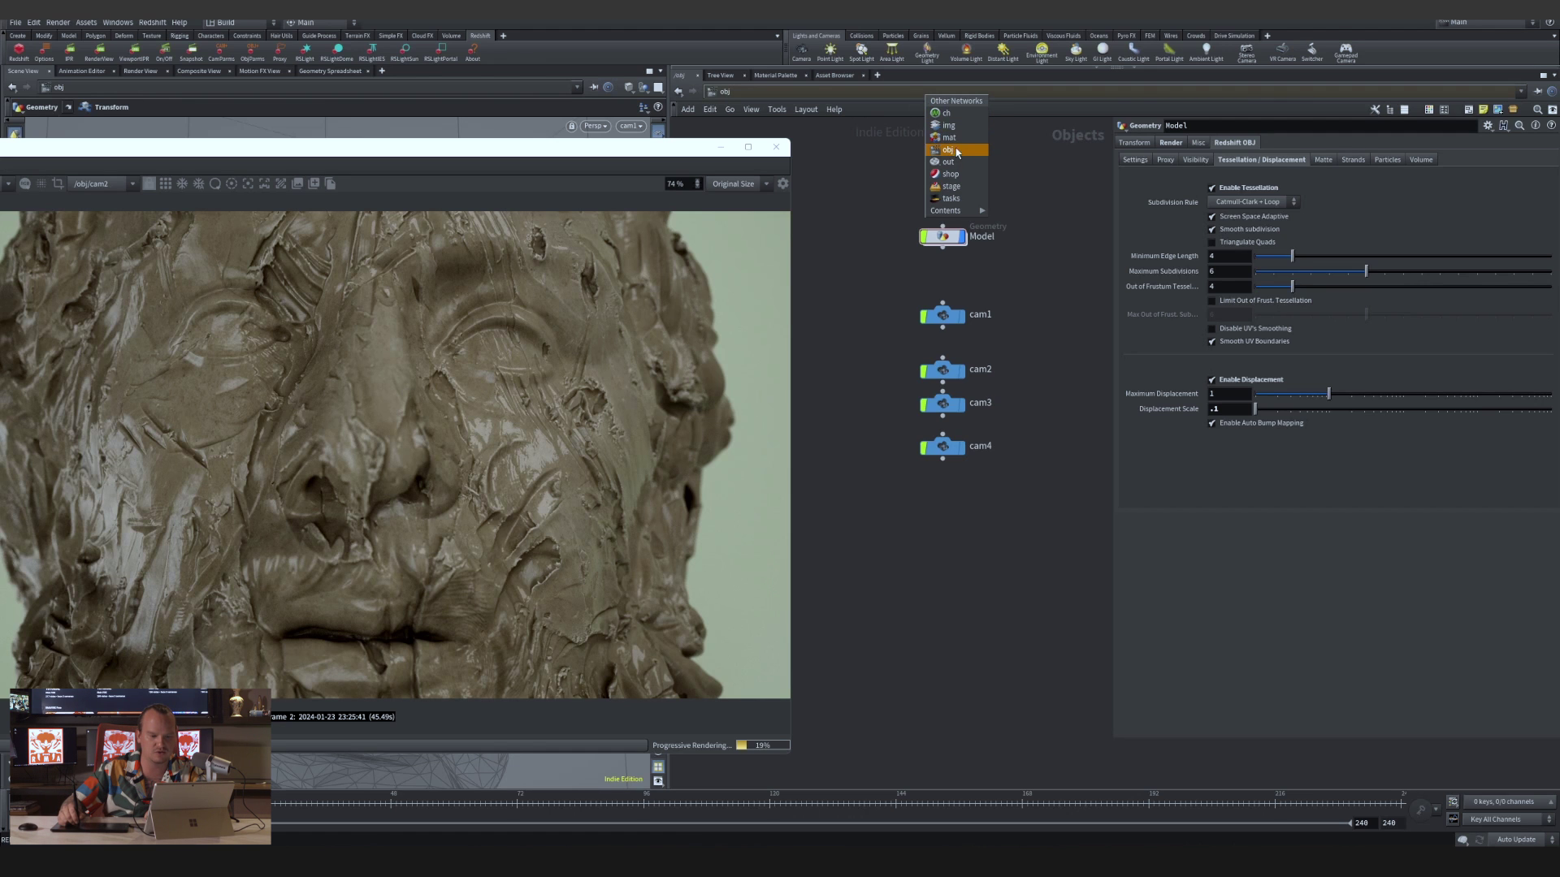
{"action": "left_click", "coordinate": [962, 140]}
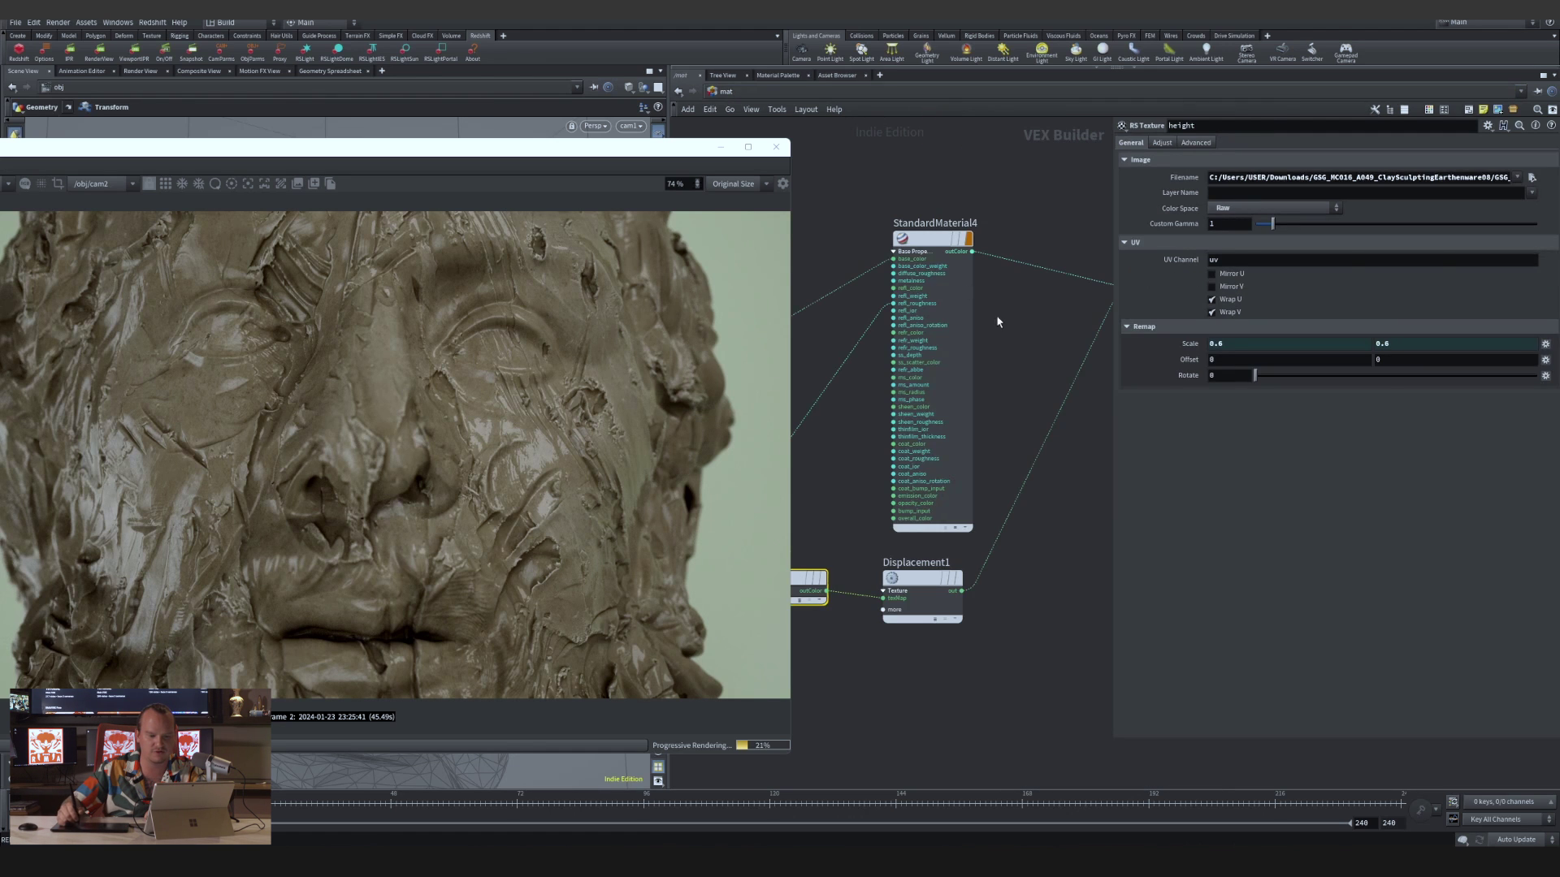
{"action": "left_click", "coordinate": [938, 304]}
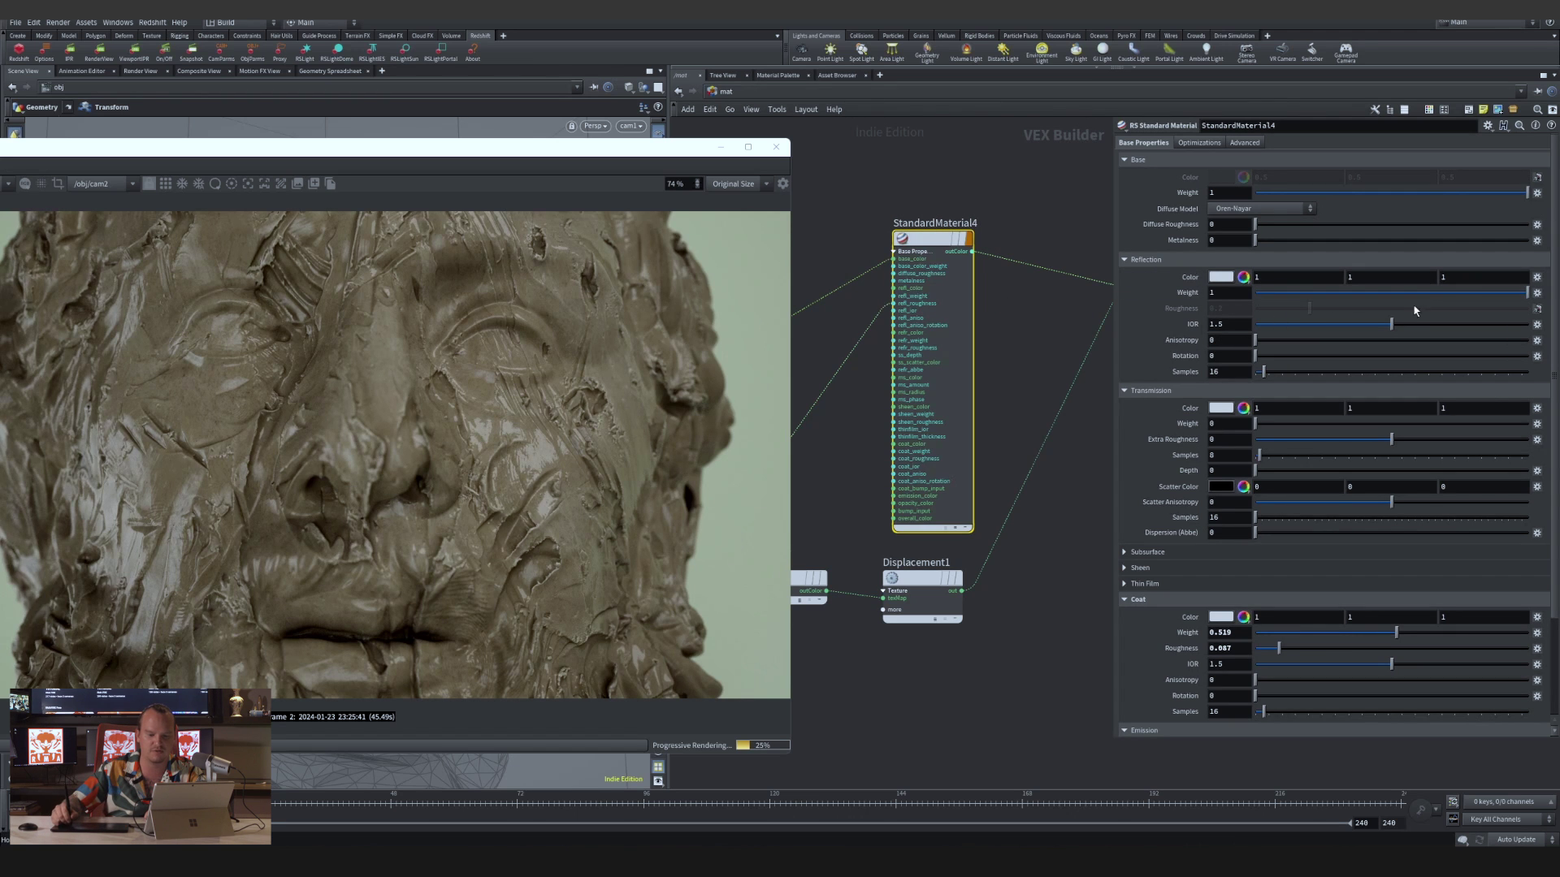
{"action": "left_click", "coordinate": [1440, 295]}
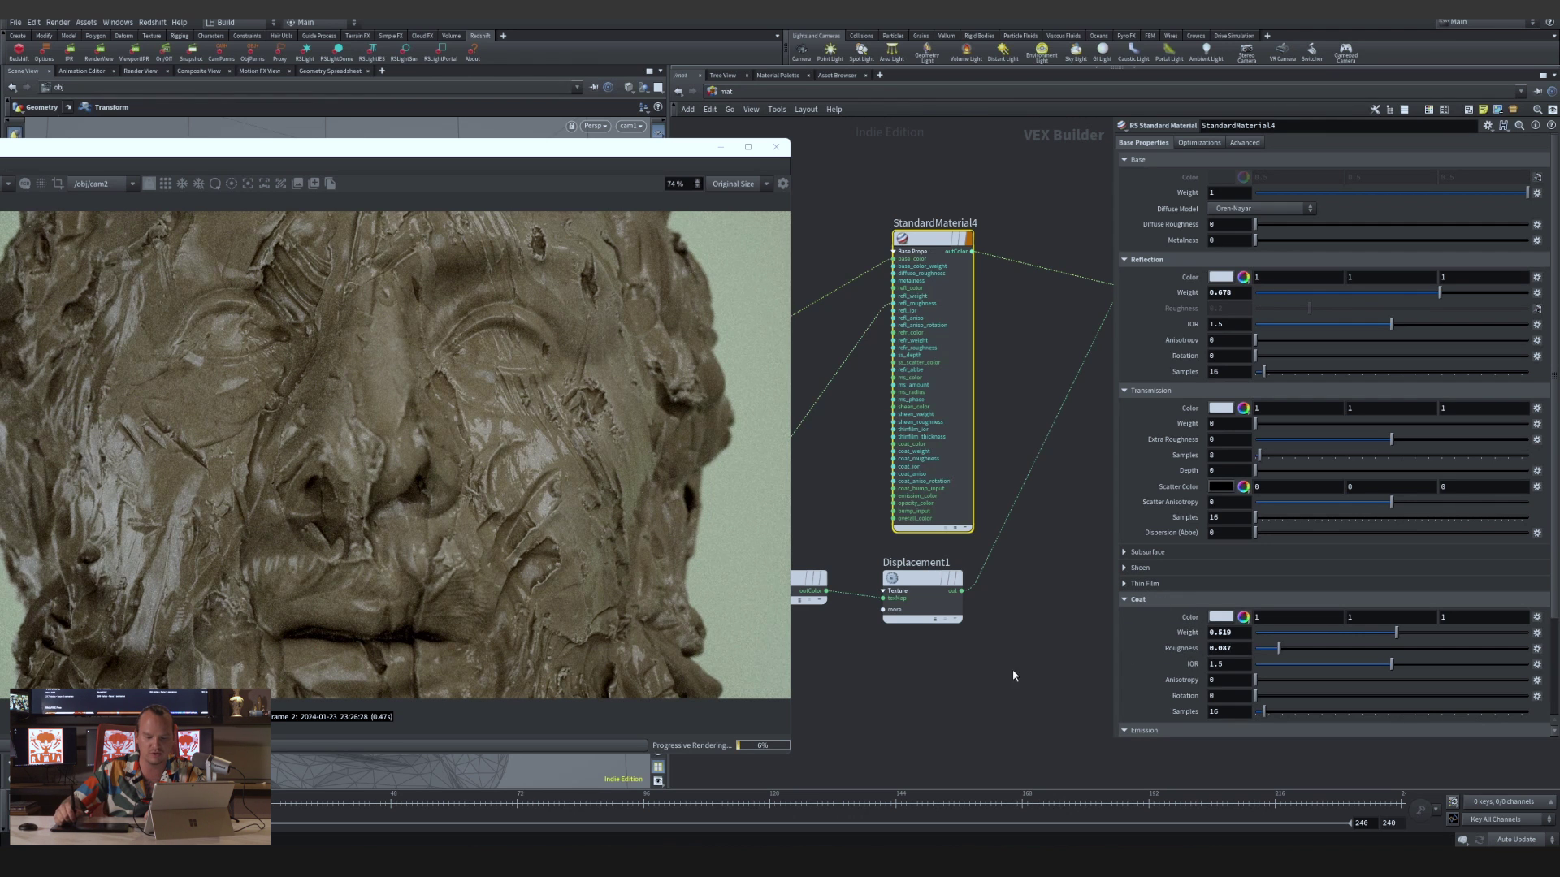
Set the Custom Gamma of the roughness texture to .01 and inspect the clay's shine in the render
{"action": "middle_click_drag", "start_coordinate": [922, 707], "coordinate": [1041, 684]}
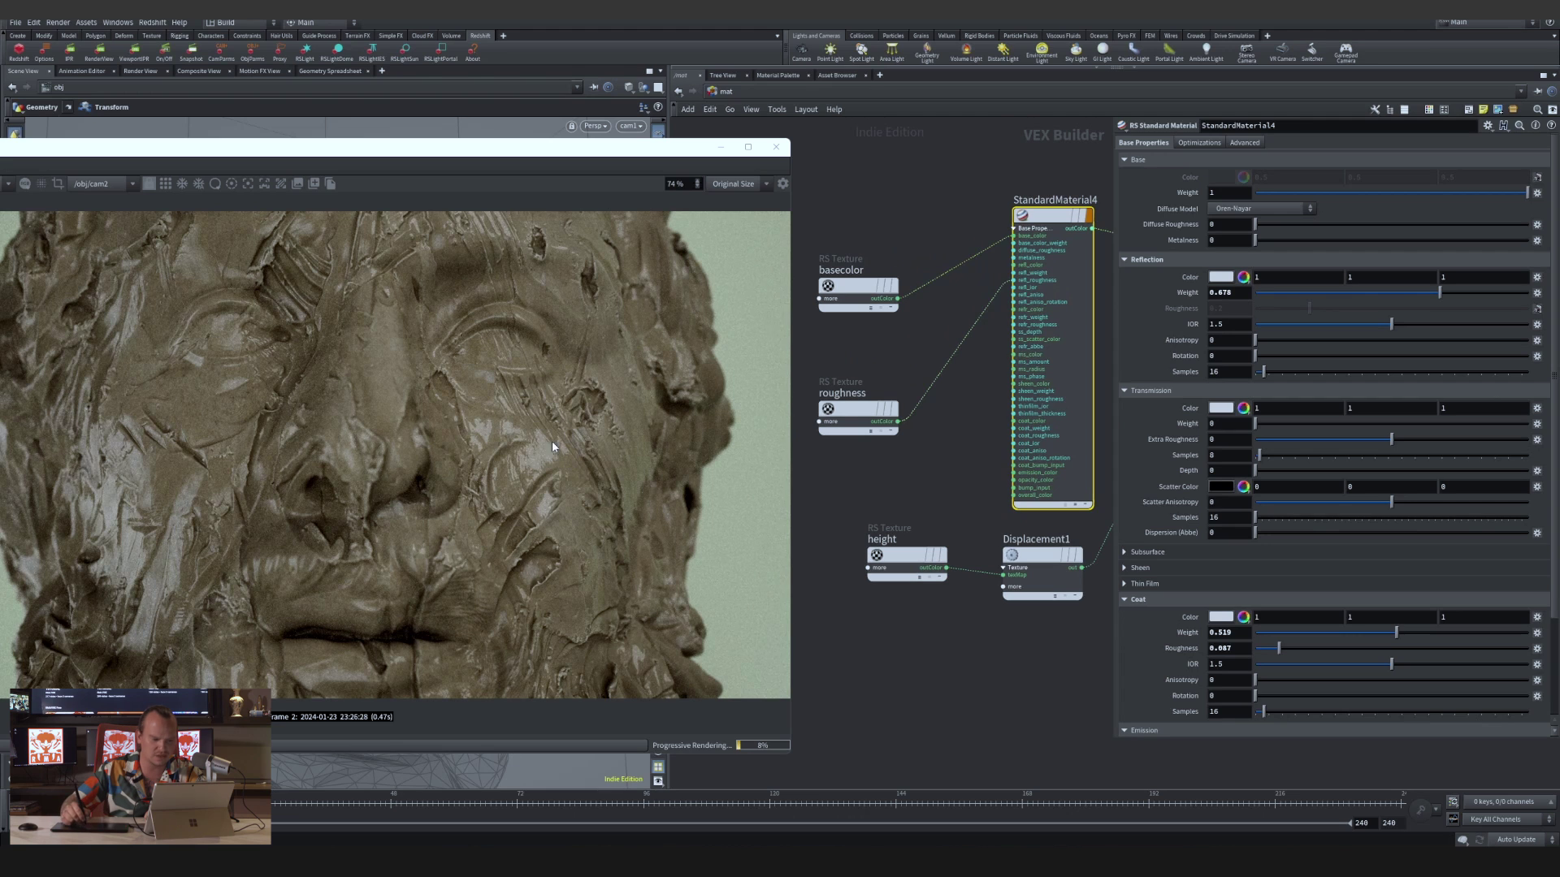
{"action": "middle_click_drag", "start_coordinate": [916, 497], "coordinate": [927, 499]}
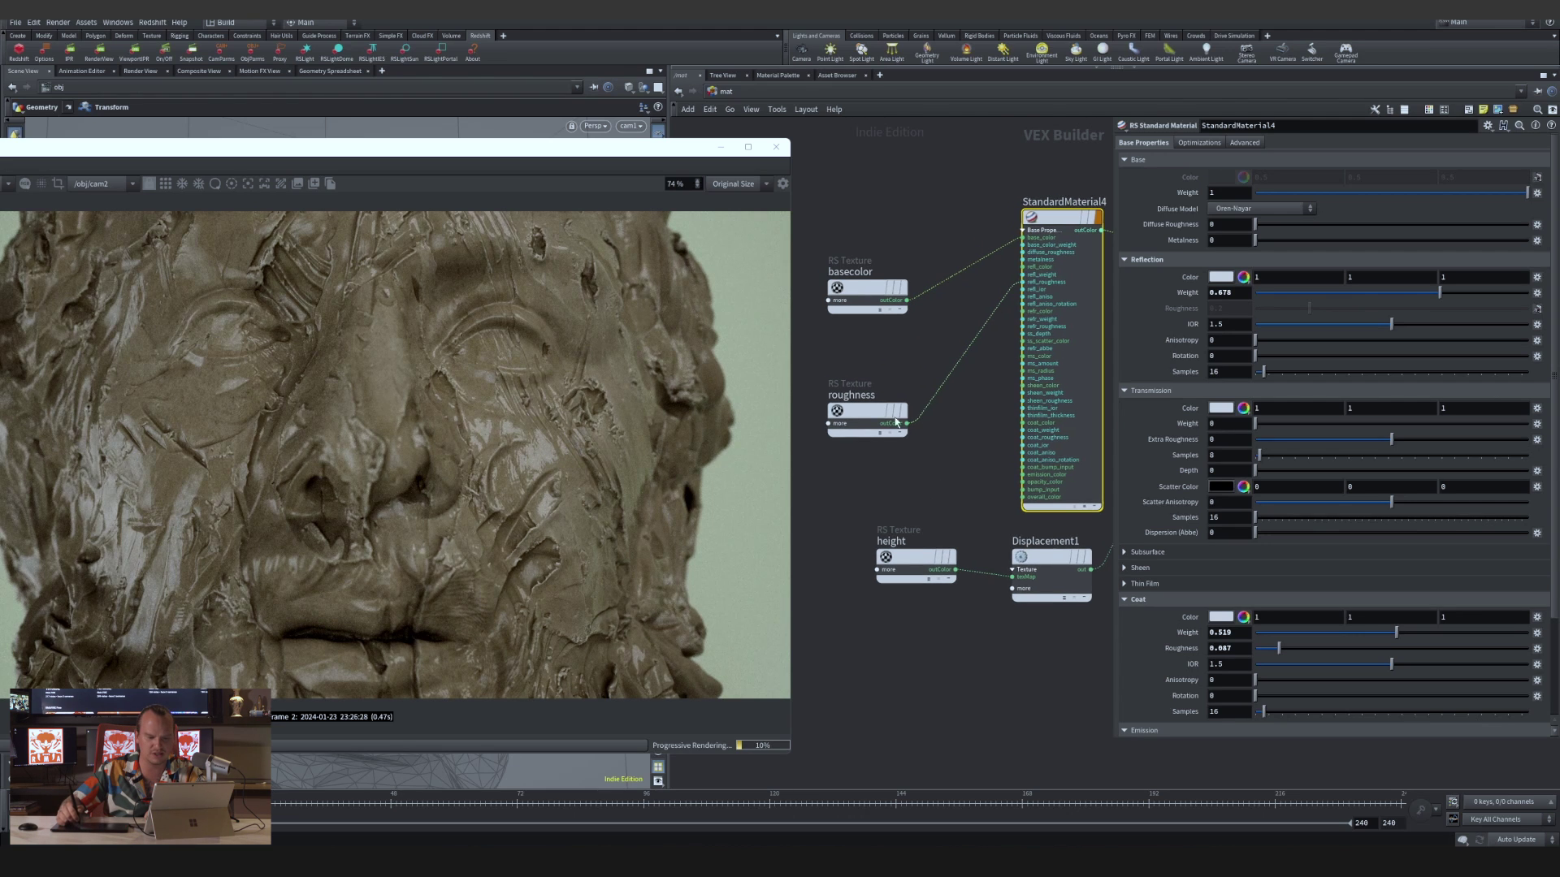
{"action": "left_click", "coordinate": [887, 412]}
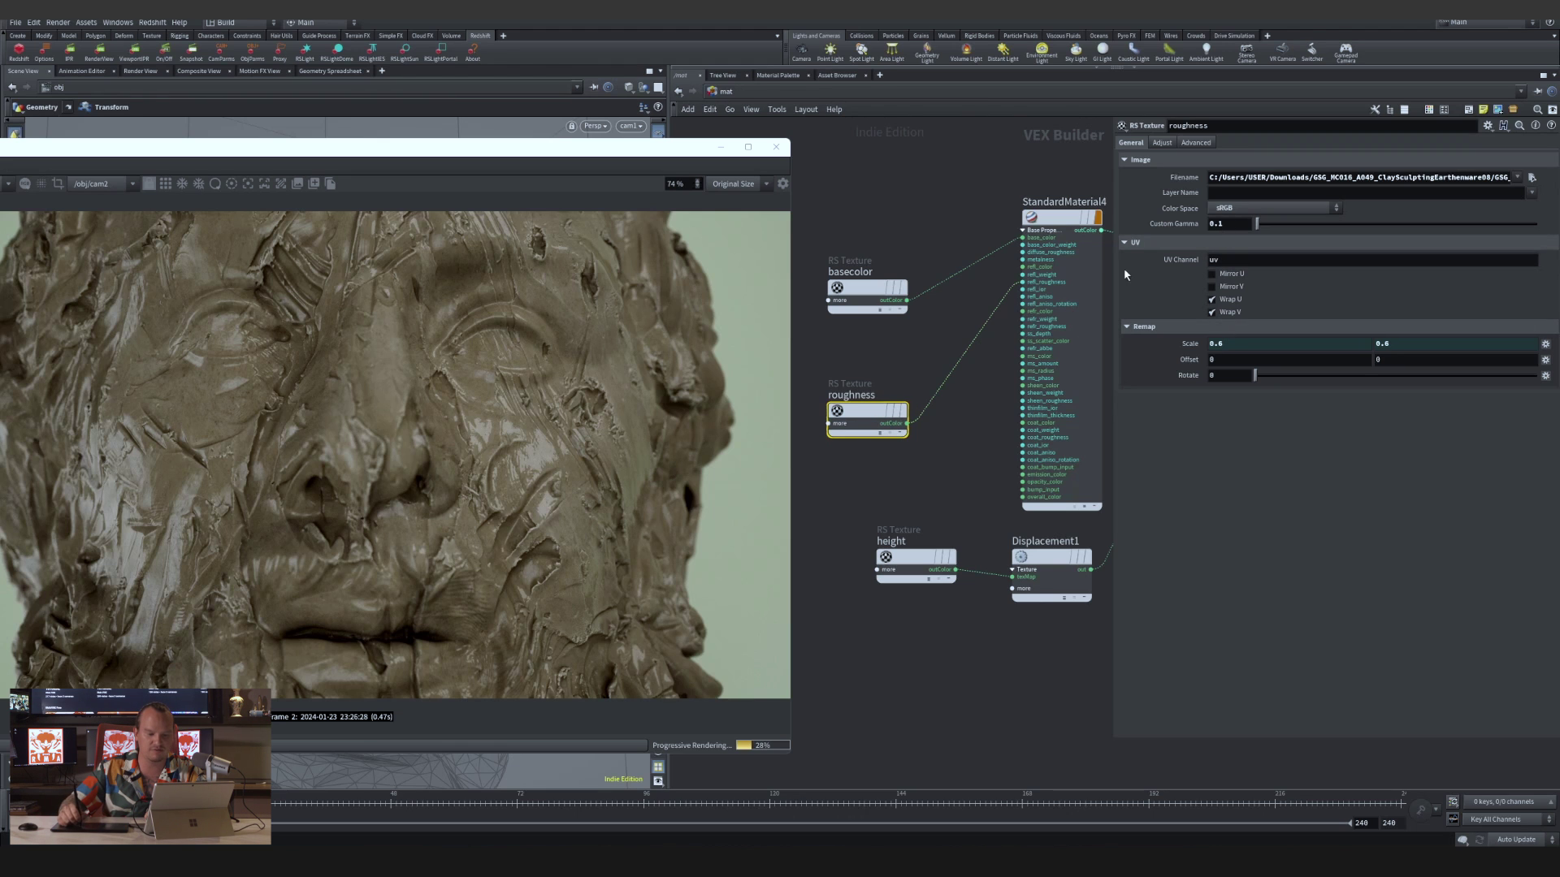
{"action": "left_click_drag", "start_coordinate": [1239, 224], "coordinate": [1127, 243]}
{"action": "type", "text": "."}
{"action": "key", "text": "Return"}
{"action": "key", "text": "Return"}
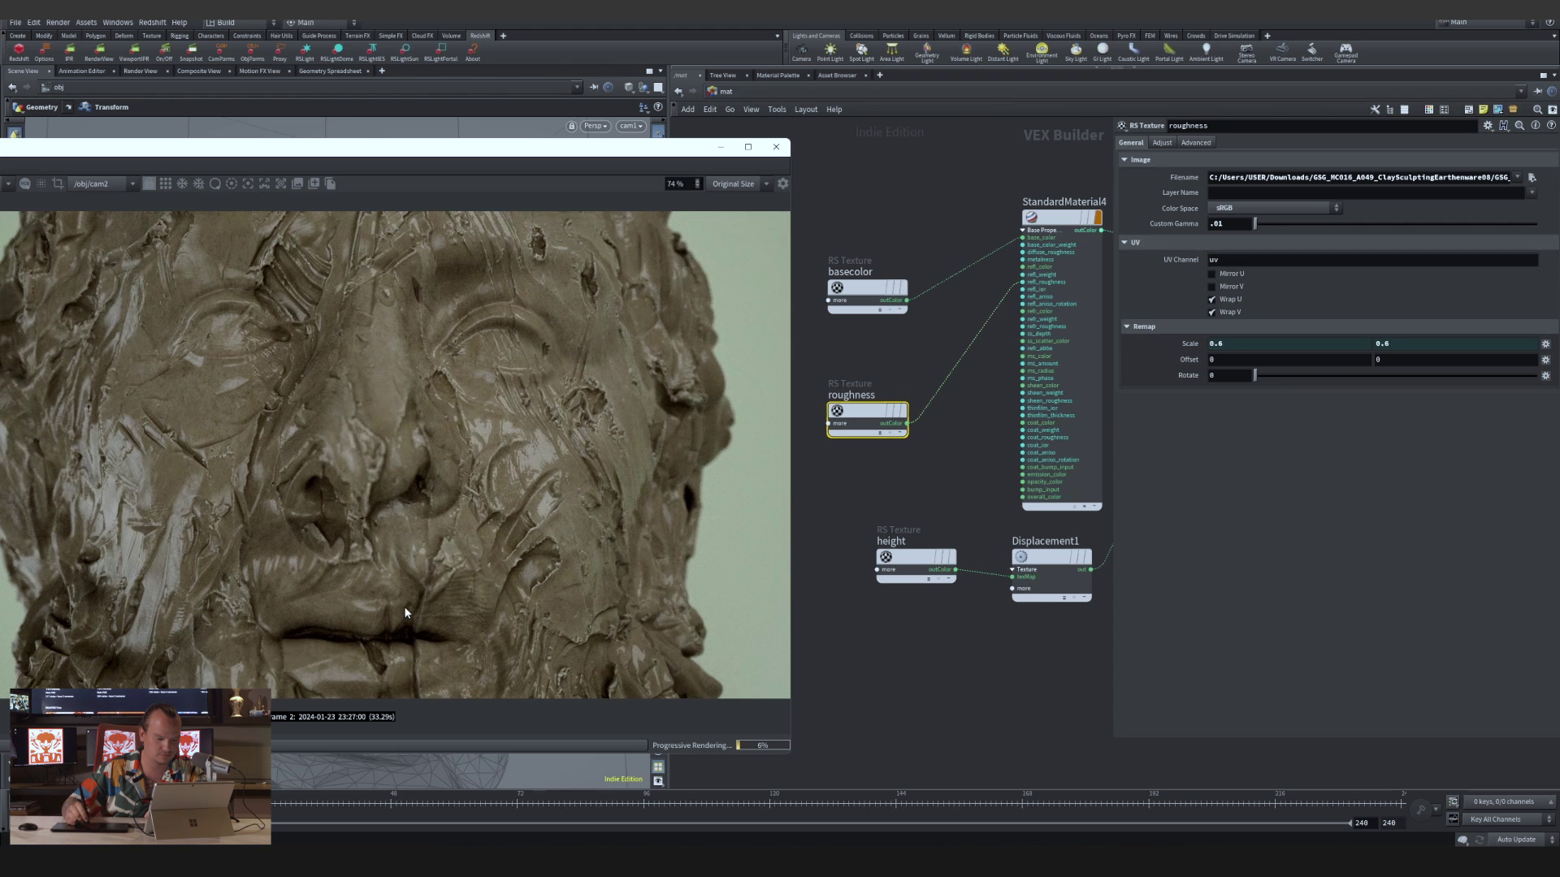
{"action": "mouse_move", "coordinate": [420, 592]}
{"action": "middle_mouse_down"}
{"action": "mouse_move", "coordinate": [444, 594]}
{"action": "mouse_move", "coordinate": [429, 596]}
{"action": "middle_mouse_up"}
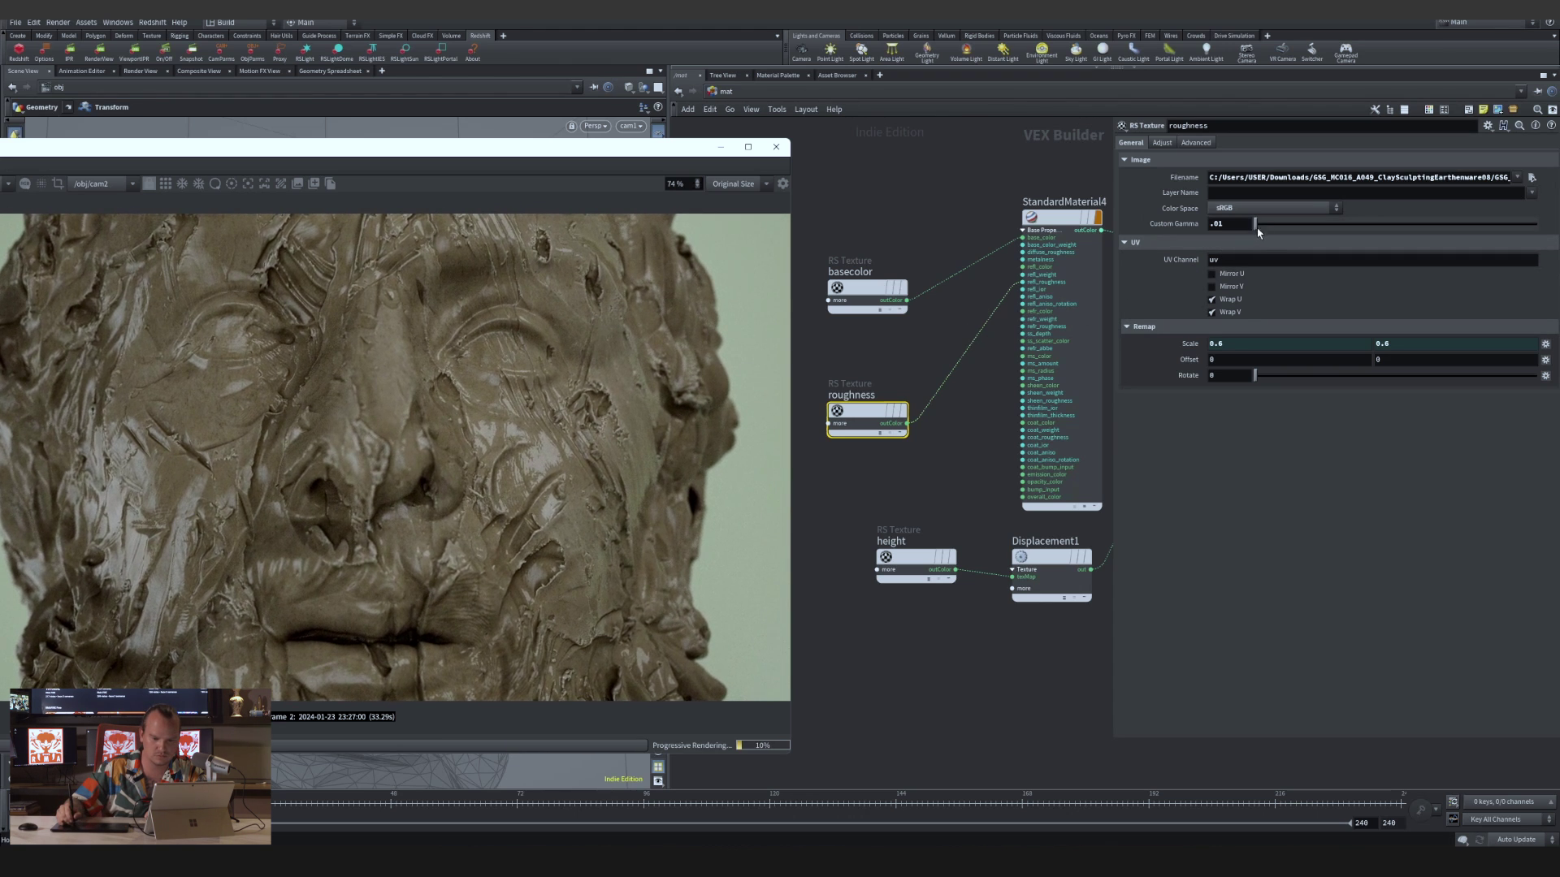
Try a Custom Gamma of 2.53 on the roughness texture and restore it to .01
{"action": "left_click_drag", "start_coordinate": [1263, 230], "coordinate": [1274, 229]}
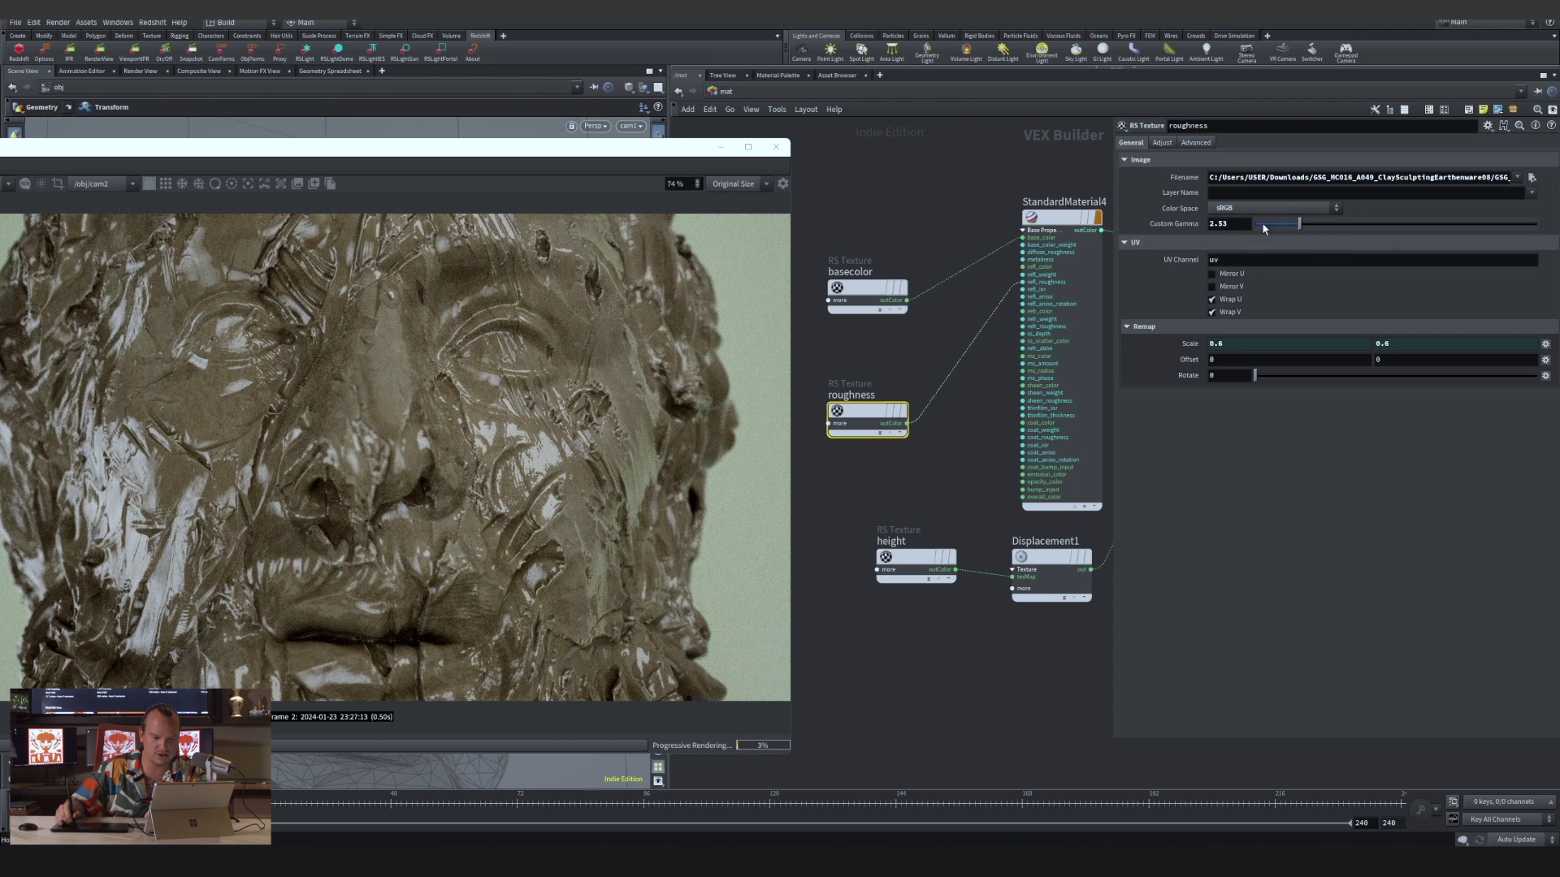
{"action": "mouse_move", "coordinate": [1081, 221]}
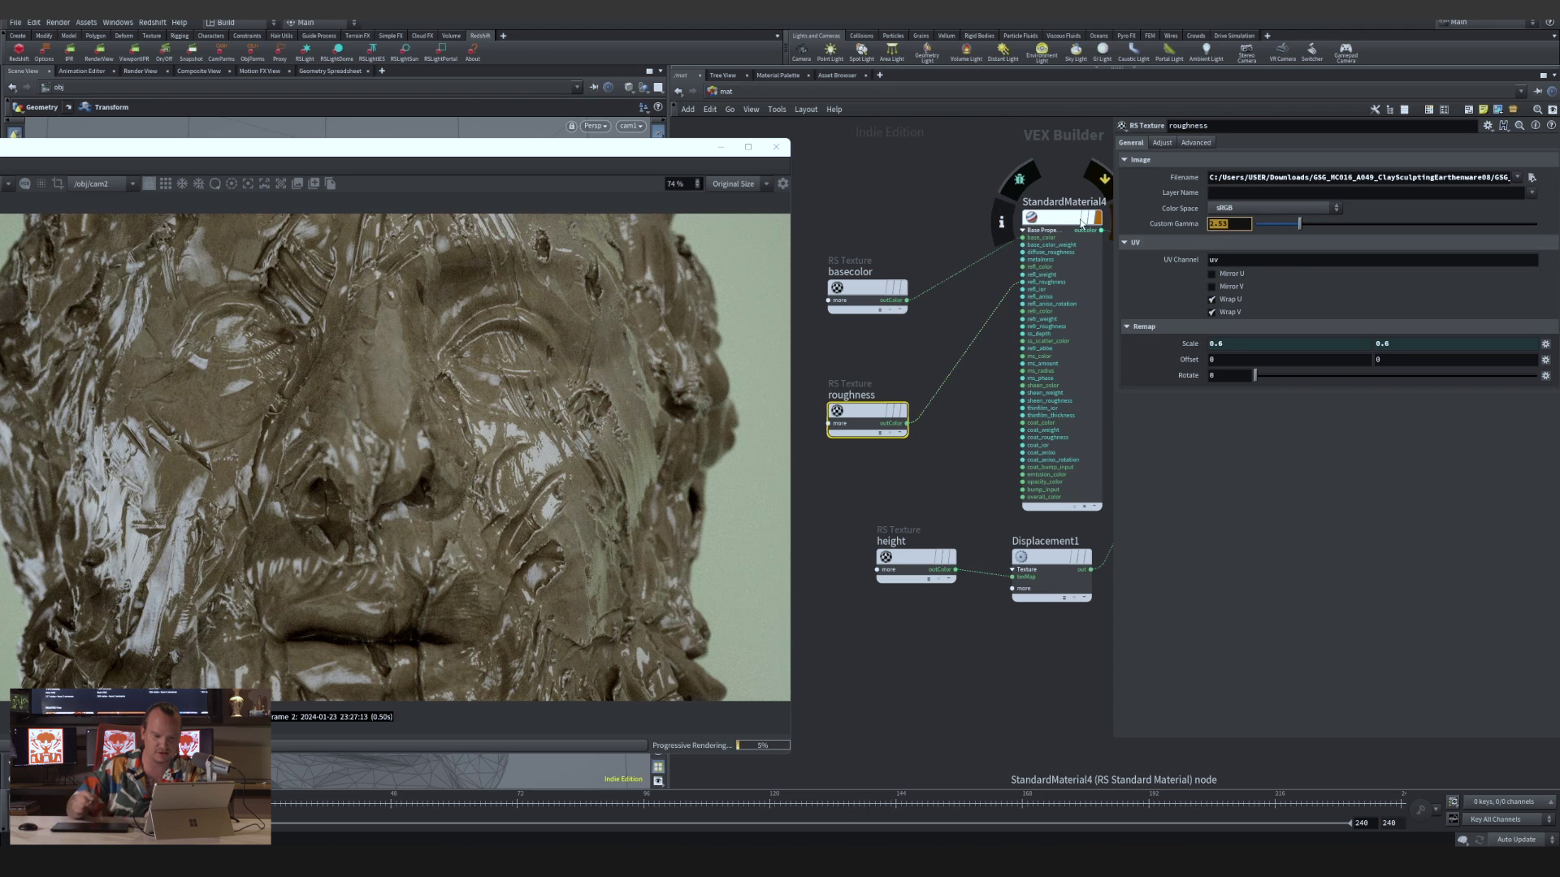
{"action": "type", "text": ".01"}
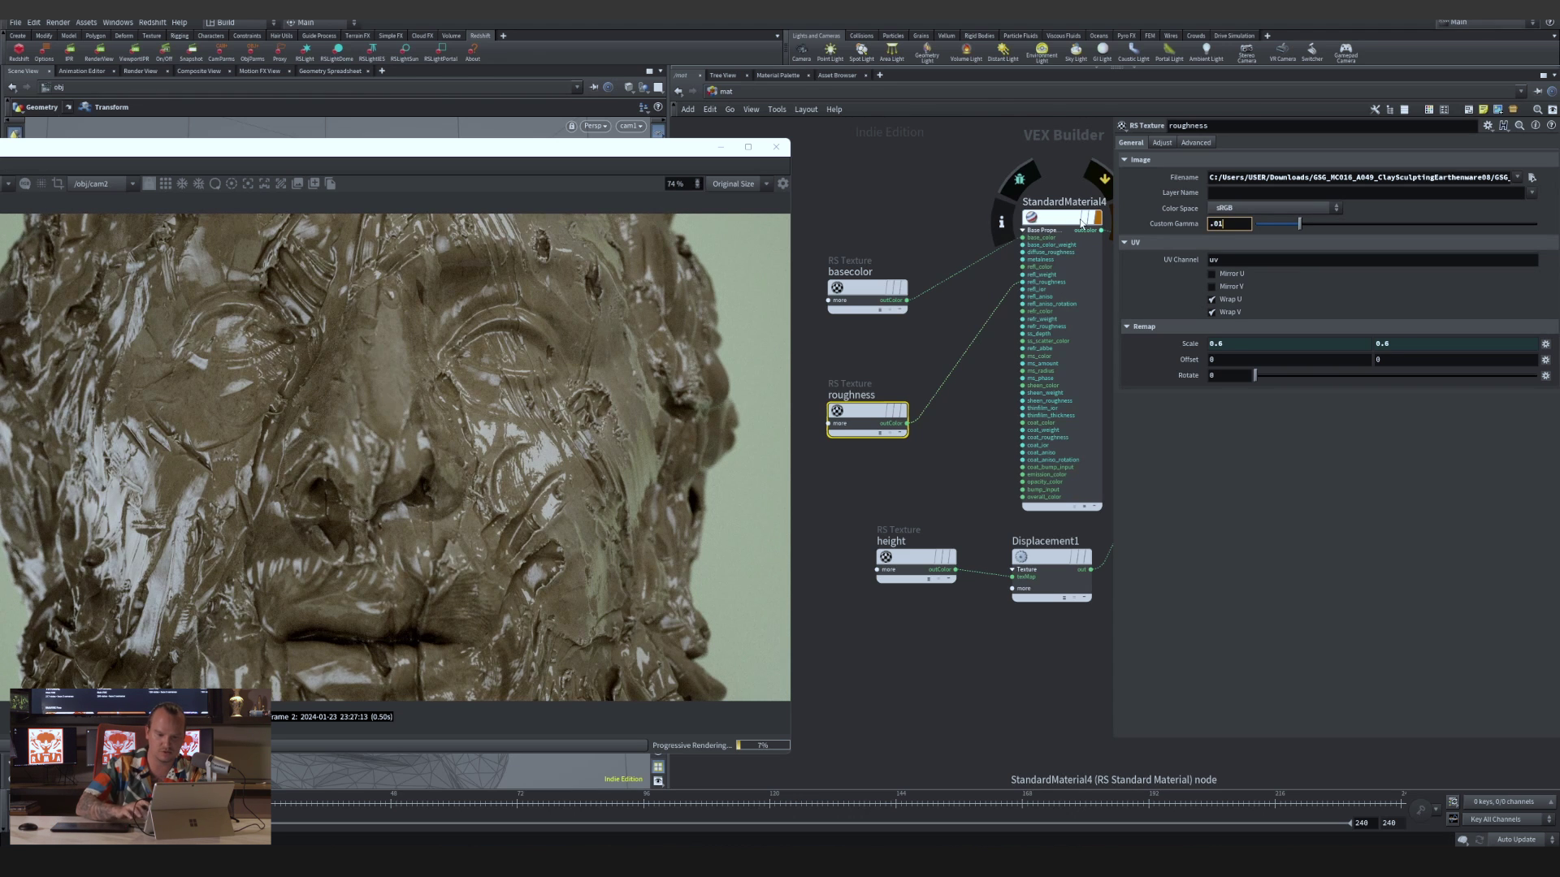
{"action": "key", "text": "Return"}
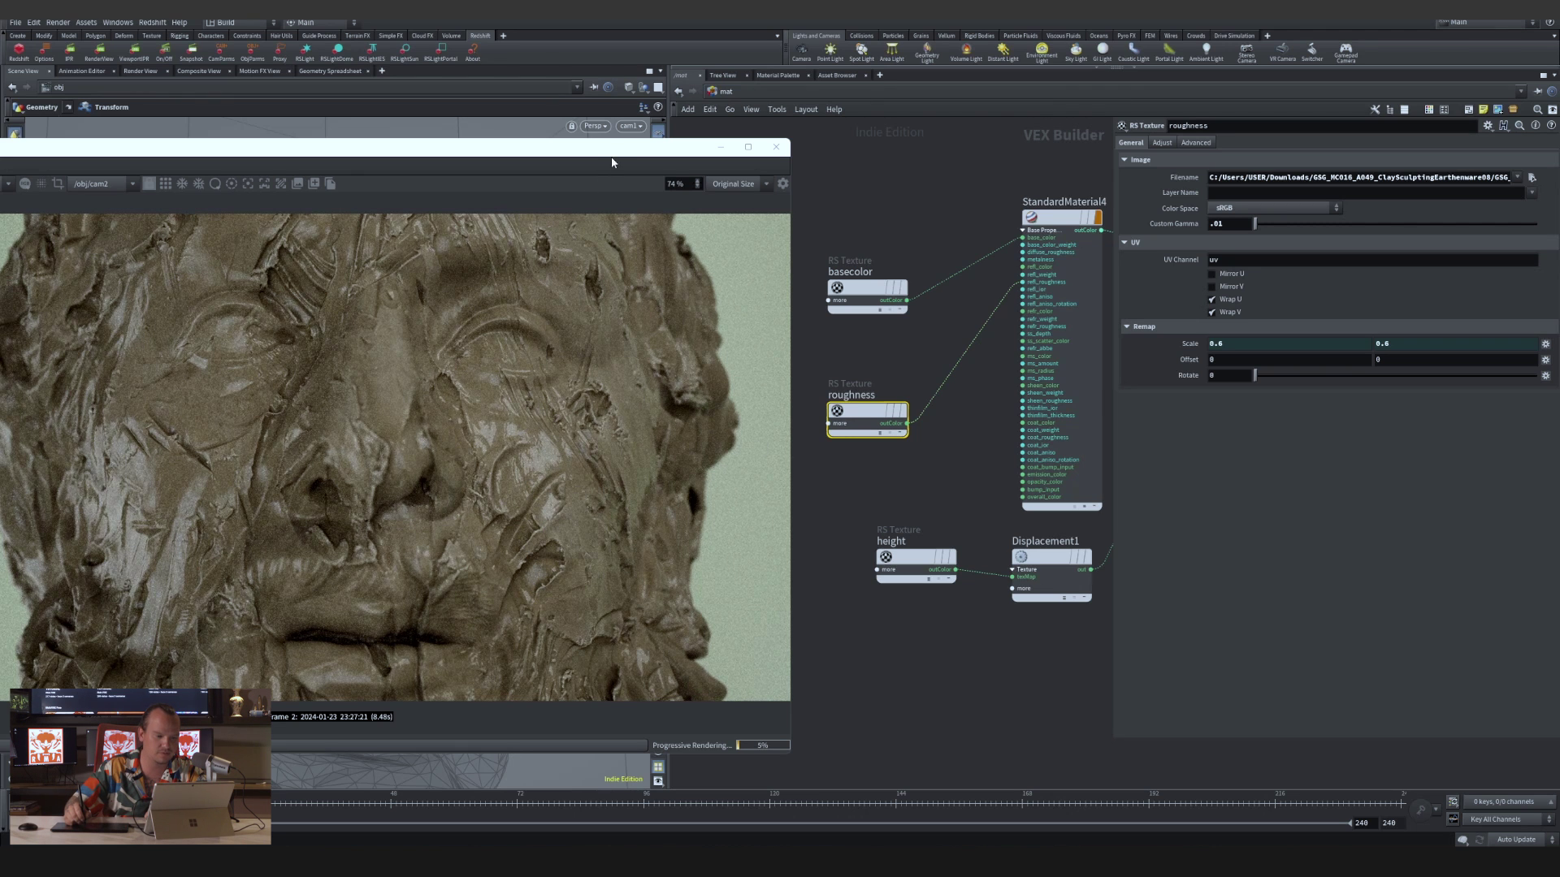
Bring the Render View's toolbar into view and switch its camera to /obj/cam3
{"action": "left_click_drag", "start_coordinate": [612, 160], "coordinate": [730, 144]}
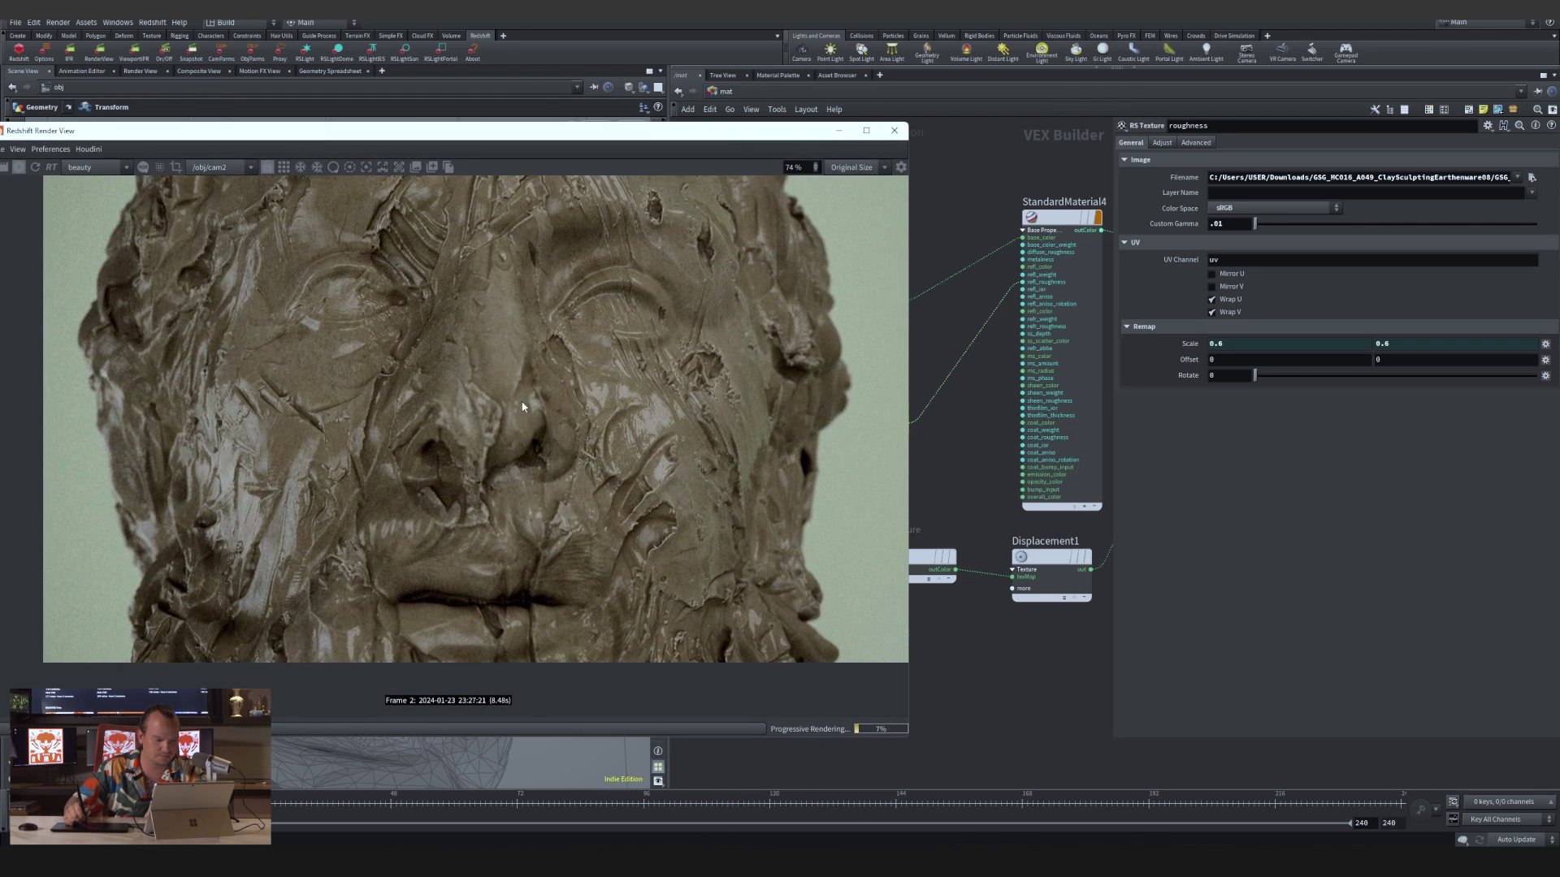
{"action": "middle_click_drag", "start_coordinate": [522, 407], "coordinate": [501, 424]}
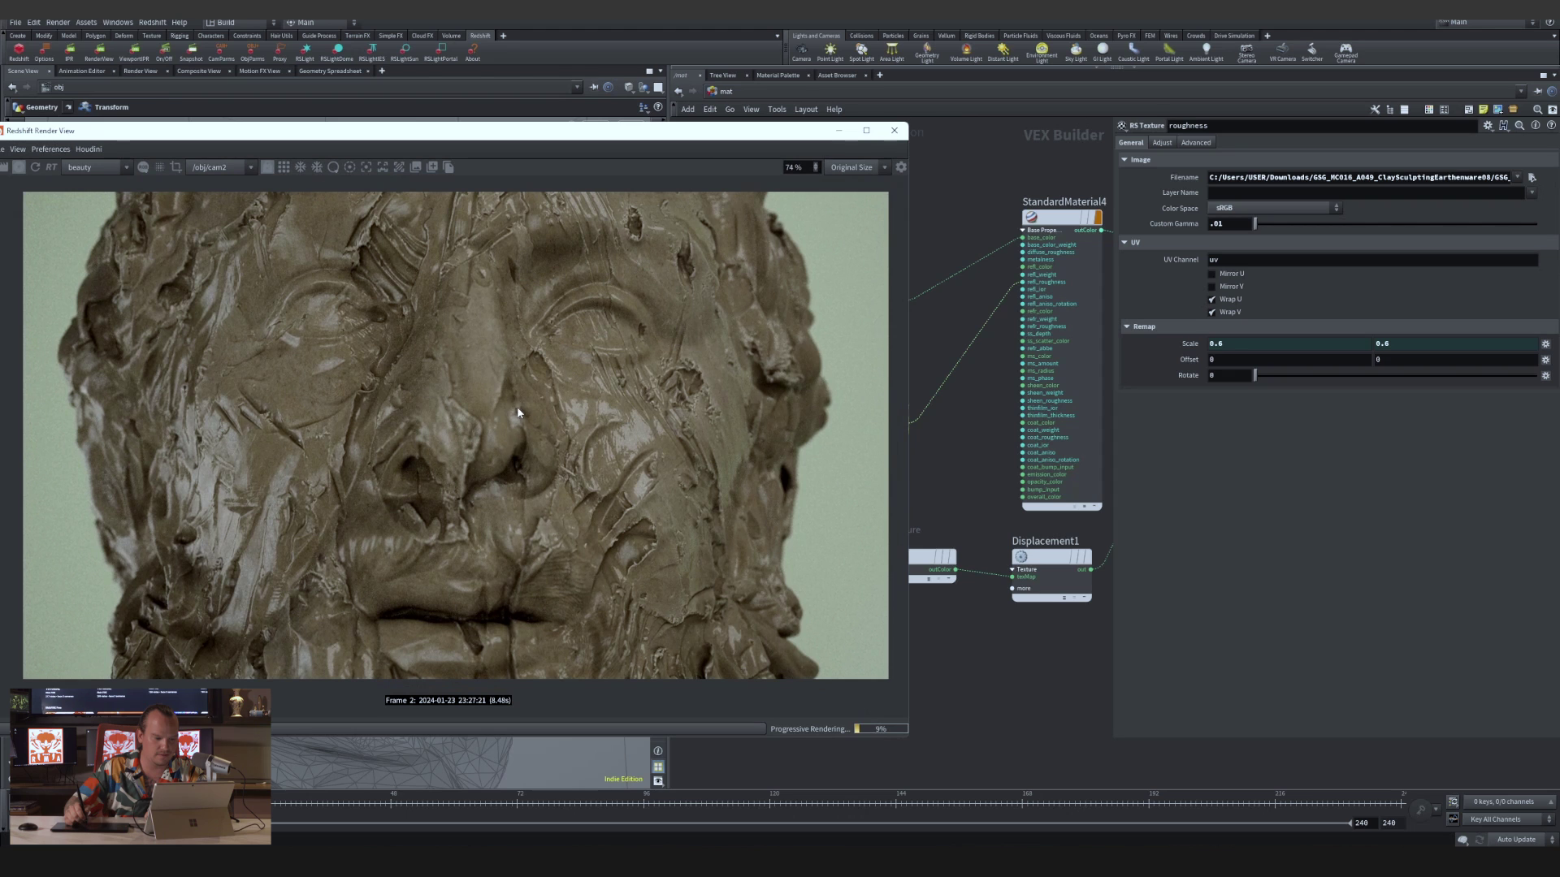
{"action": "left_click", "coordinate": [235, 167]}
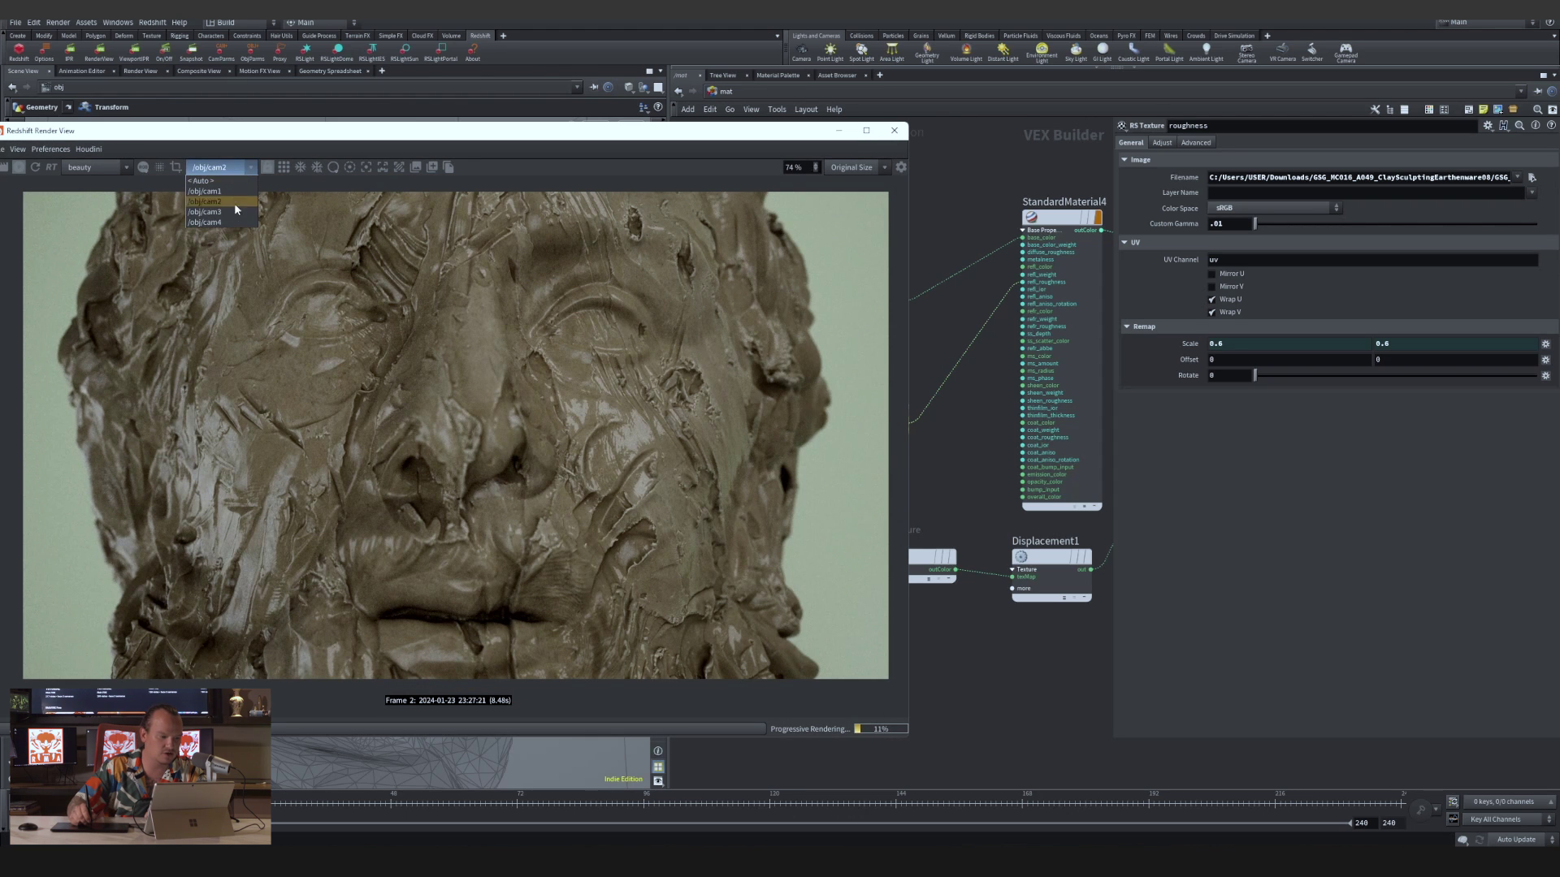
{"action": "left_click", "coordinate": [234, 212]}
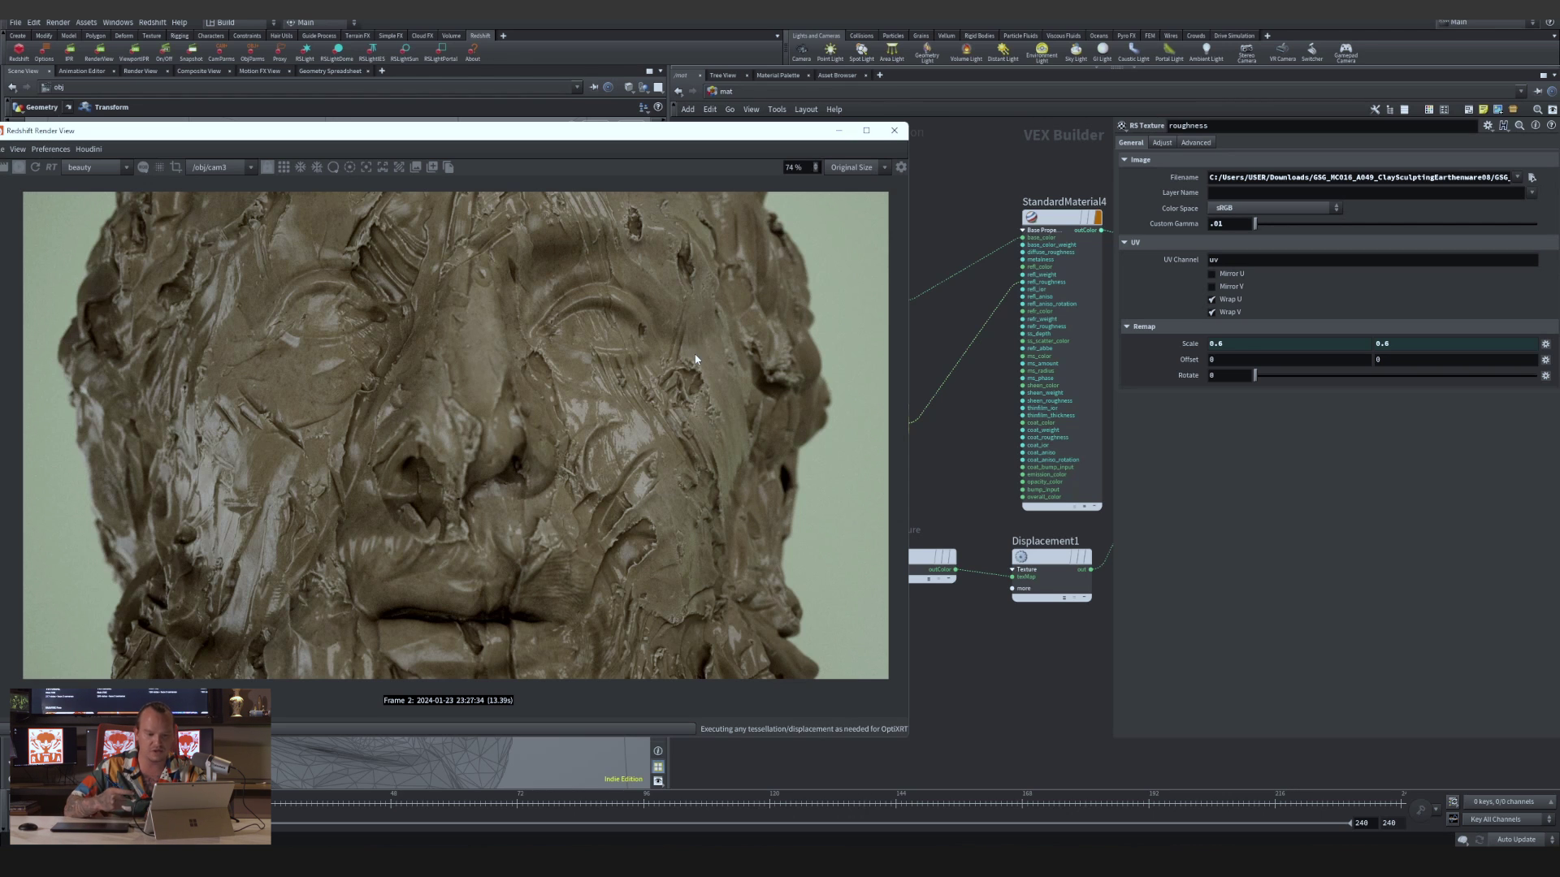
Review StandardMaterial4 with its texture nodes, and return to the obj level to recheck the Model's displacement settings
{"action": "left_click", "coordinate": [1053, 268]}
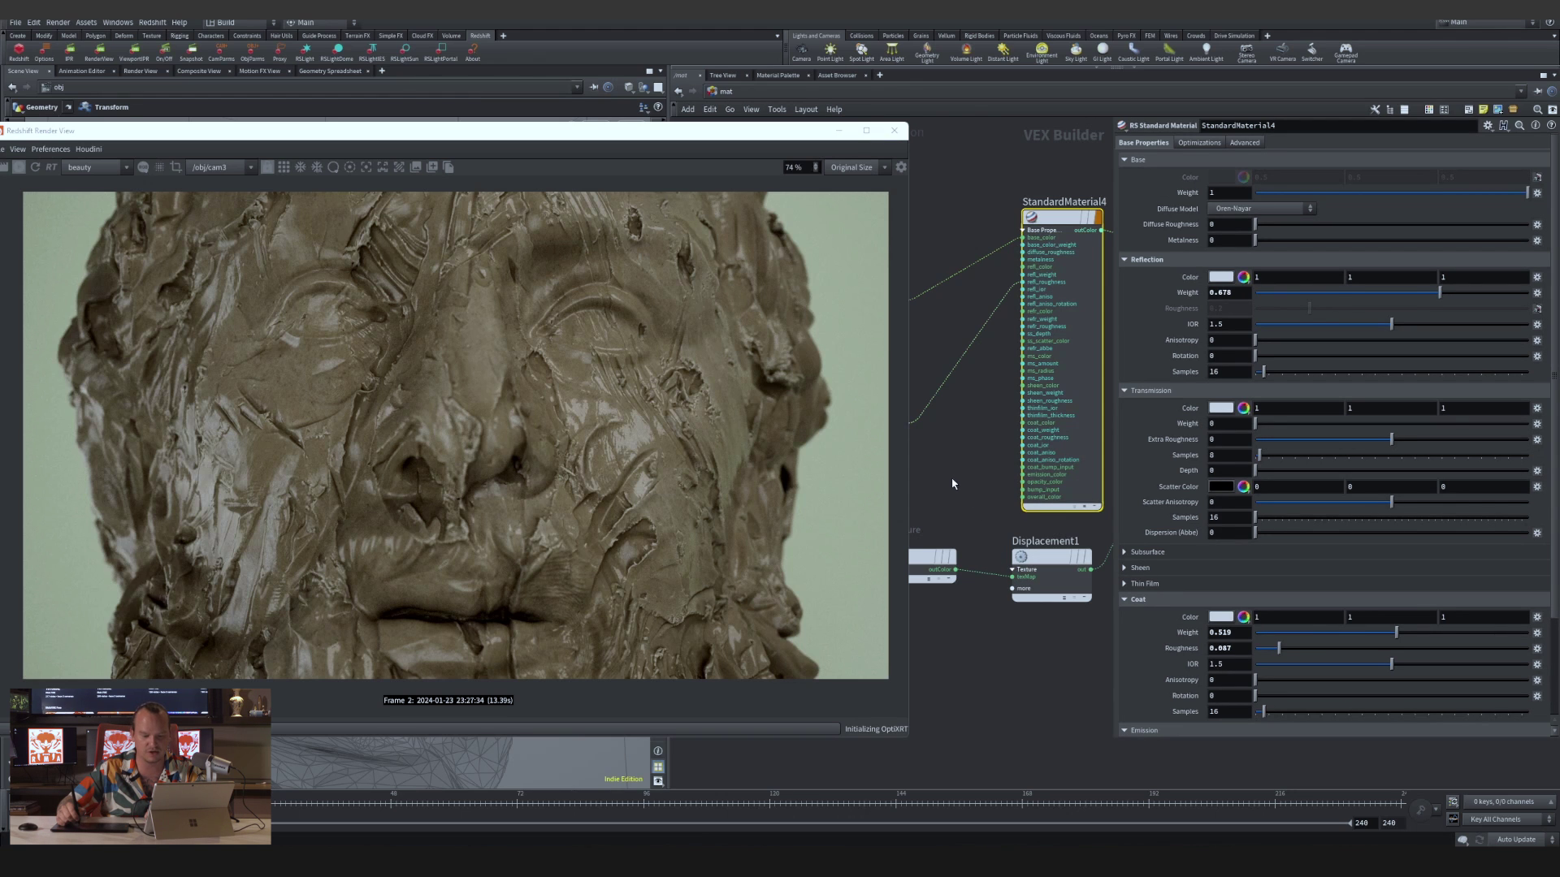
{"action": "right_click_drag", "start_coordinate": [952, 455], "coordinate": [948, 477]}
{"action": "middle_click_drag", "start_coordinate": [969, 443], "coordinate": [1031, 417]}
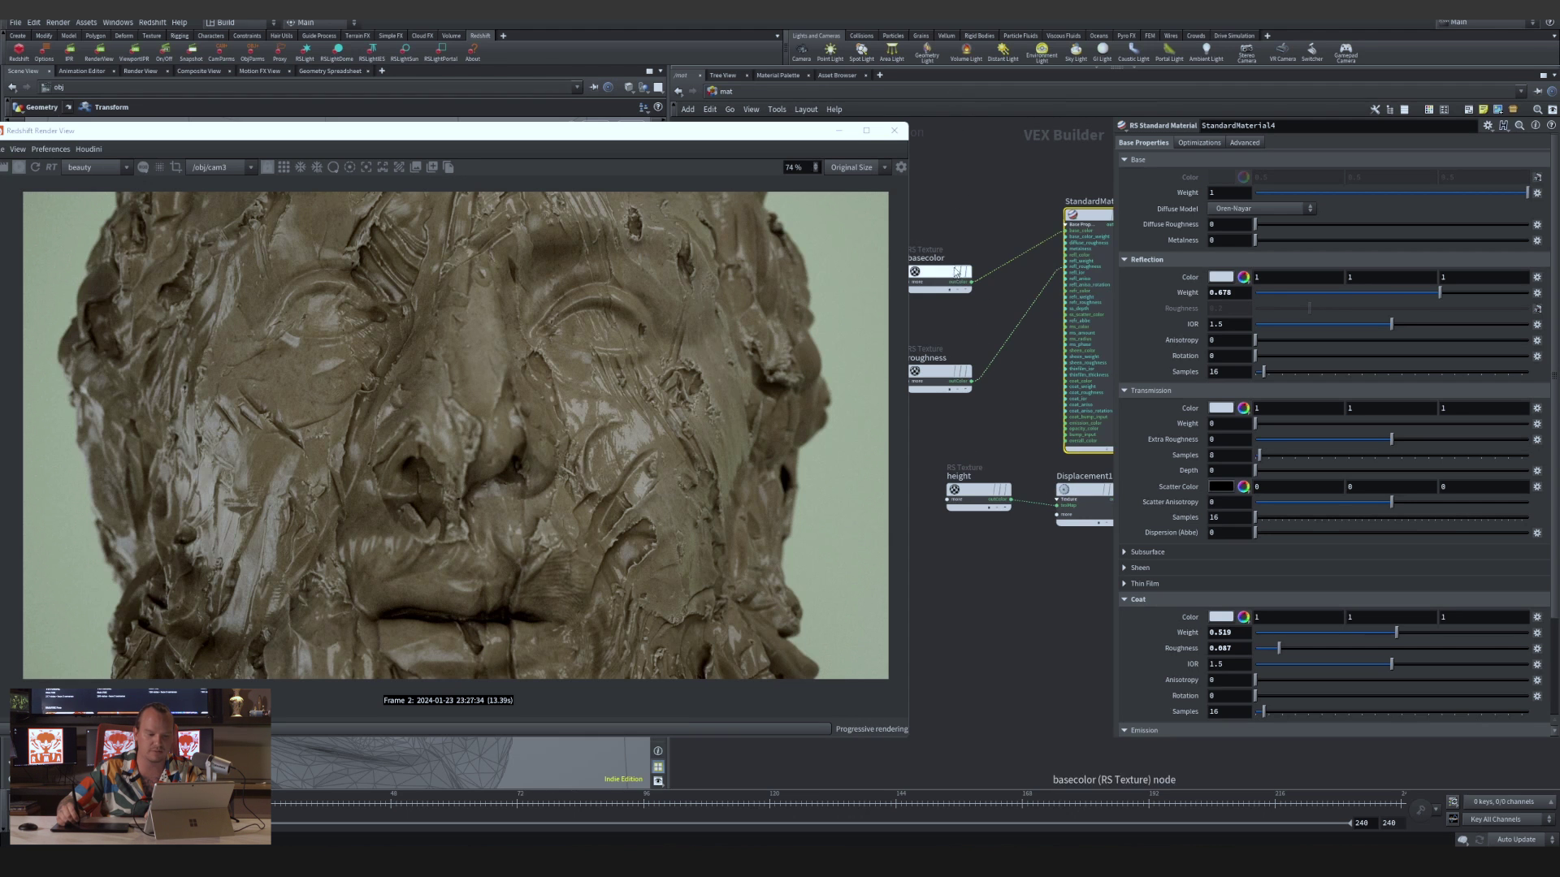
{"action": "mouse_move", "coordinate": [953, 328]}
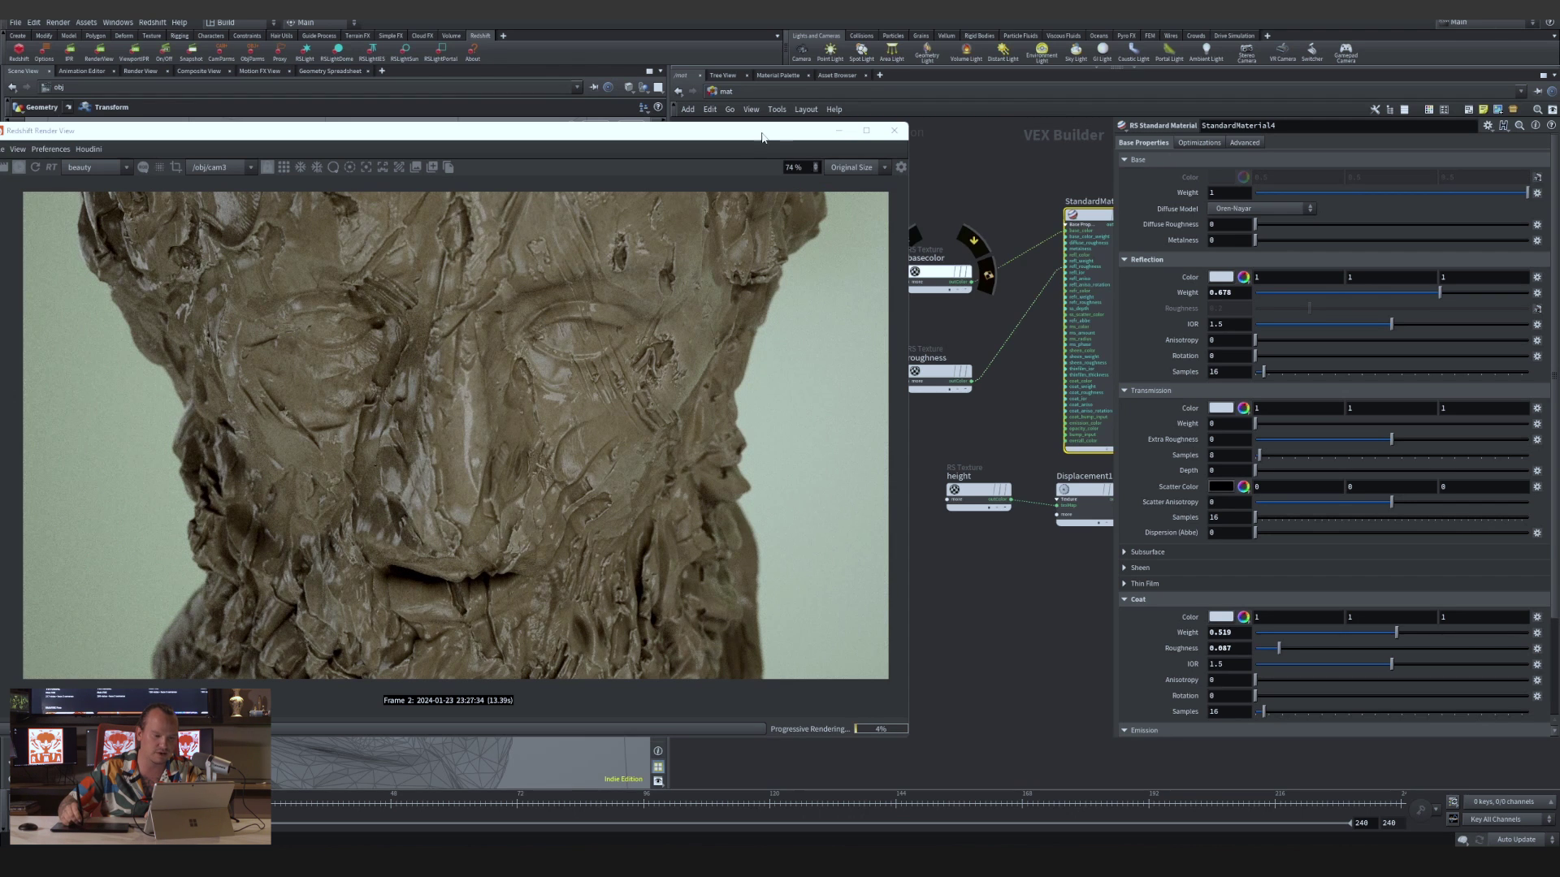
{"action": "left_click_drag", "start_coordinate": [762, 136], "coordinate": [625, 142]}
{"action": "left_click", "coordinate": [913, 95]}
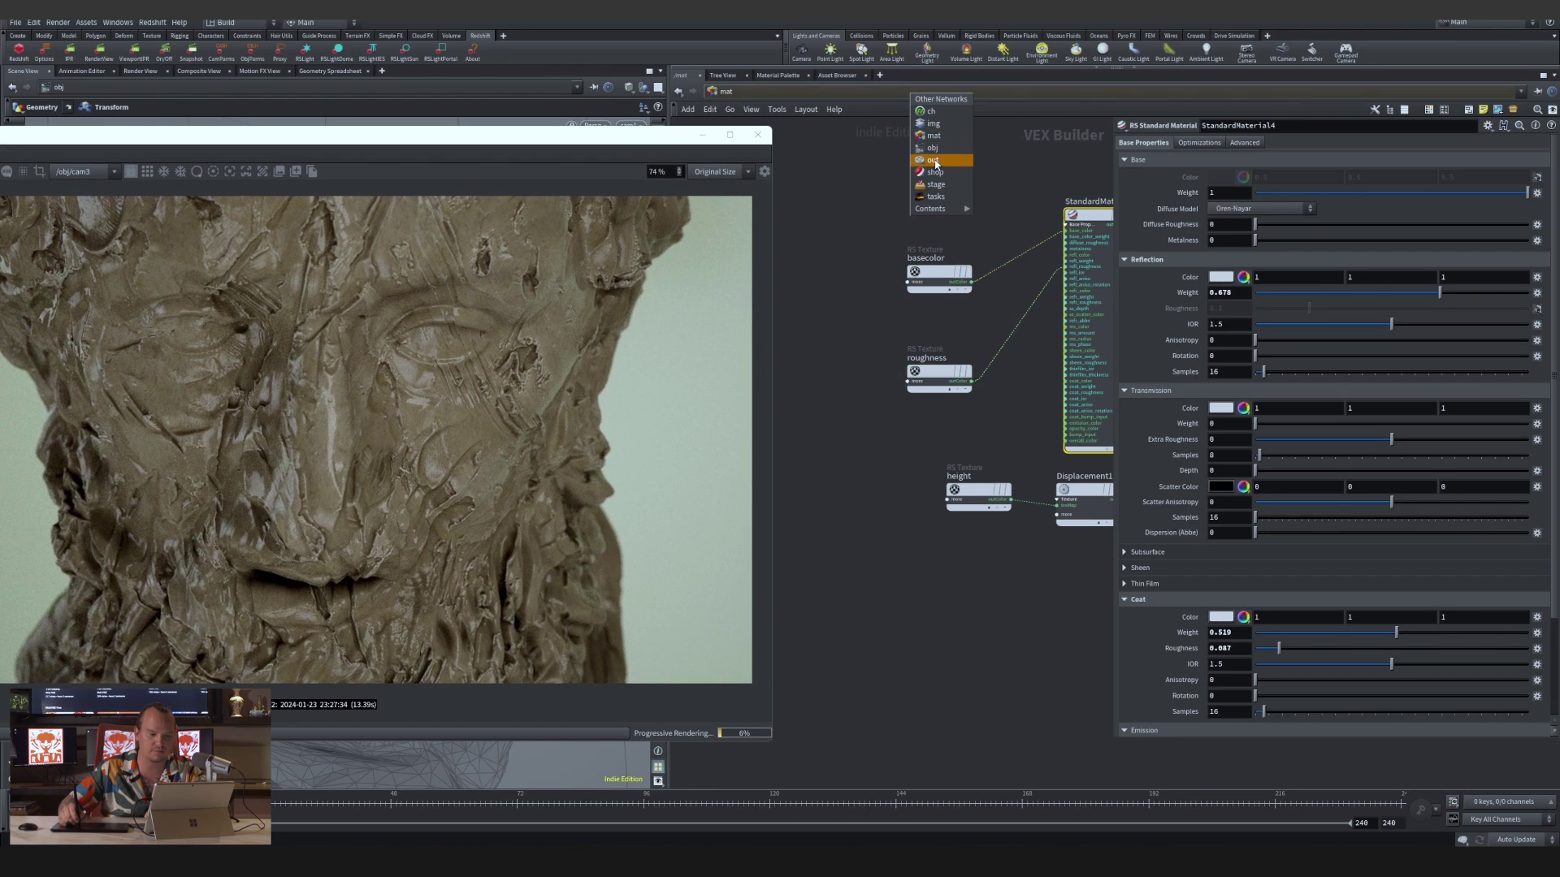
{"action": "left_click", "coordinate": [945, 149]}
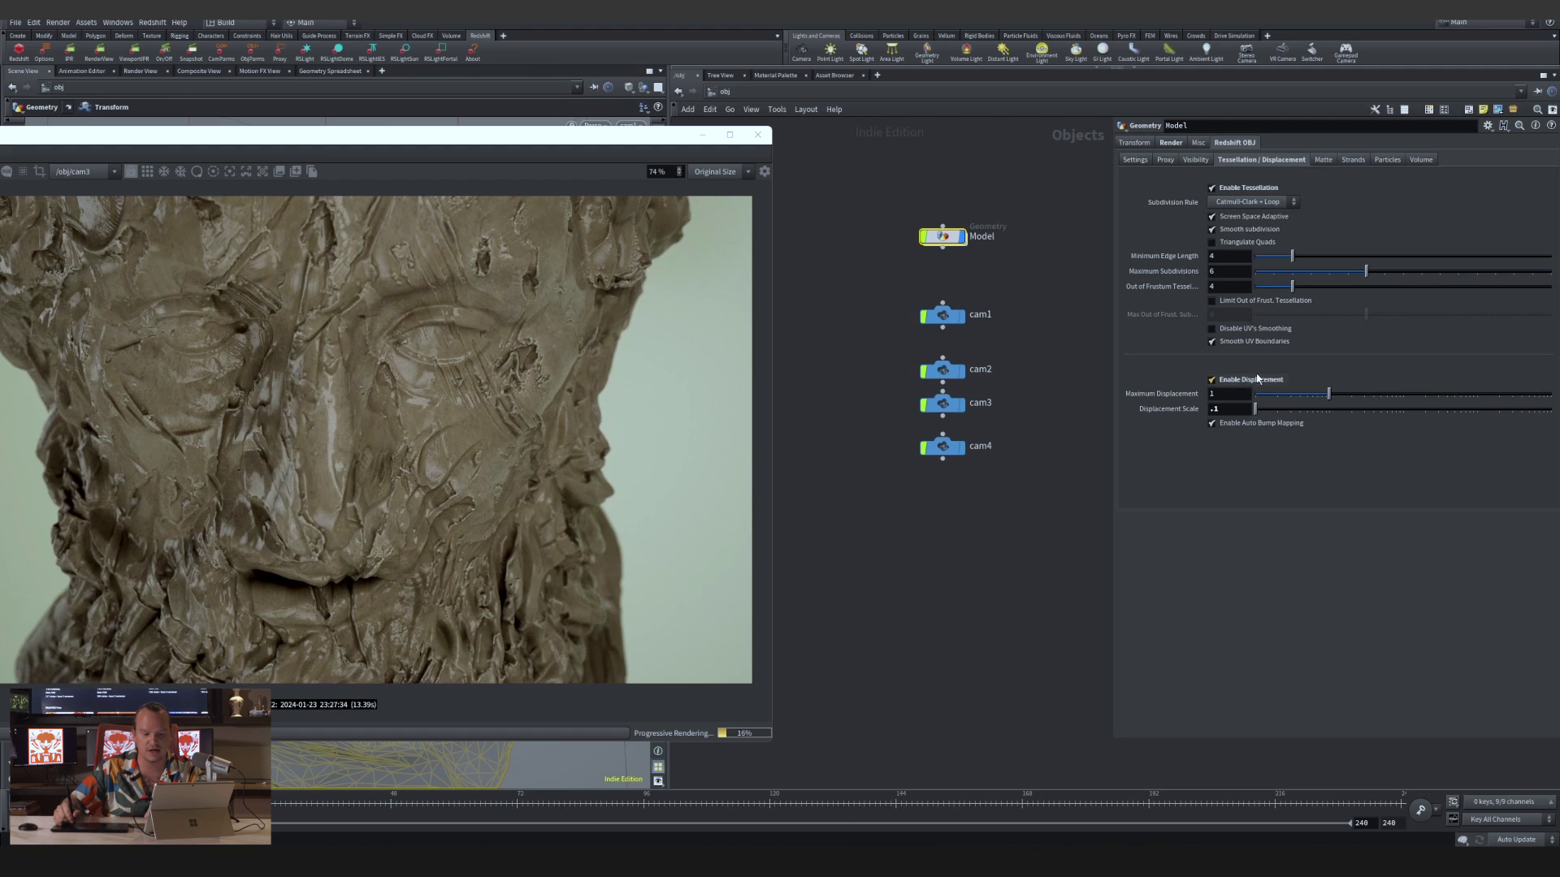
Show the Render View's display and post-effect settings and reposition its window beside the network
{"action": "left_click", "coordinate": [764, 171]}
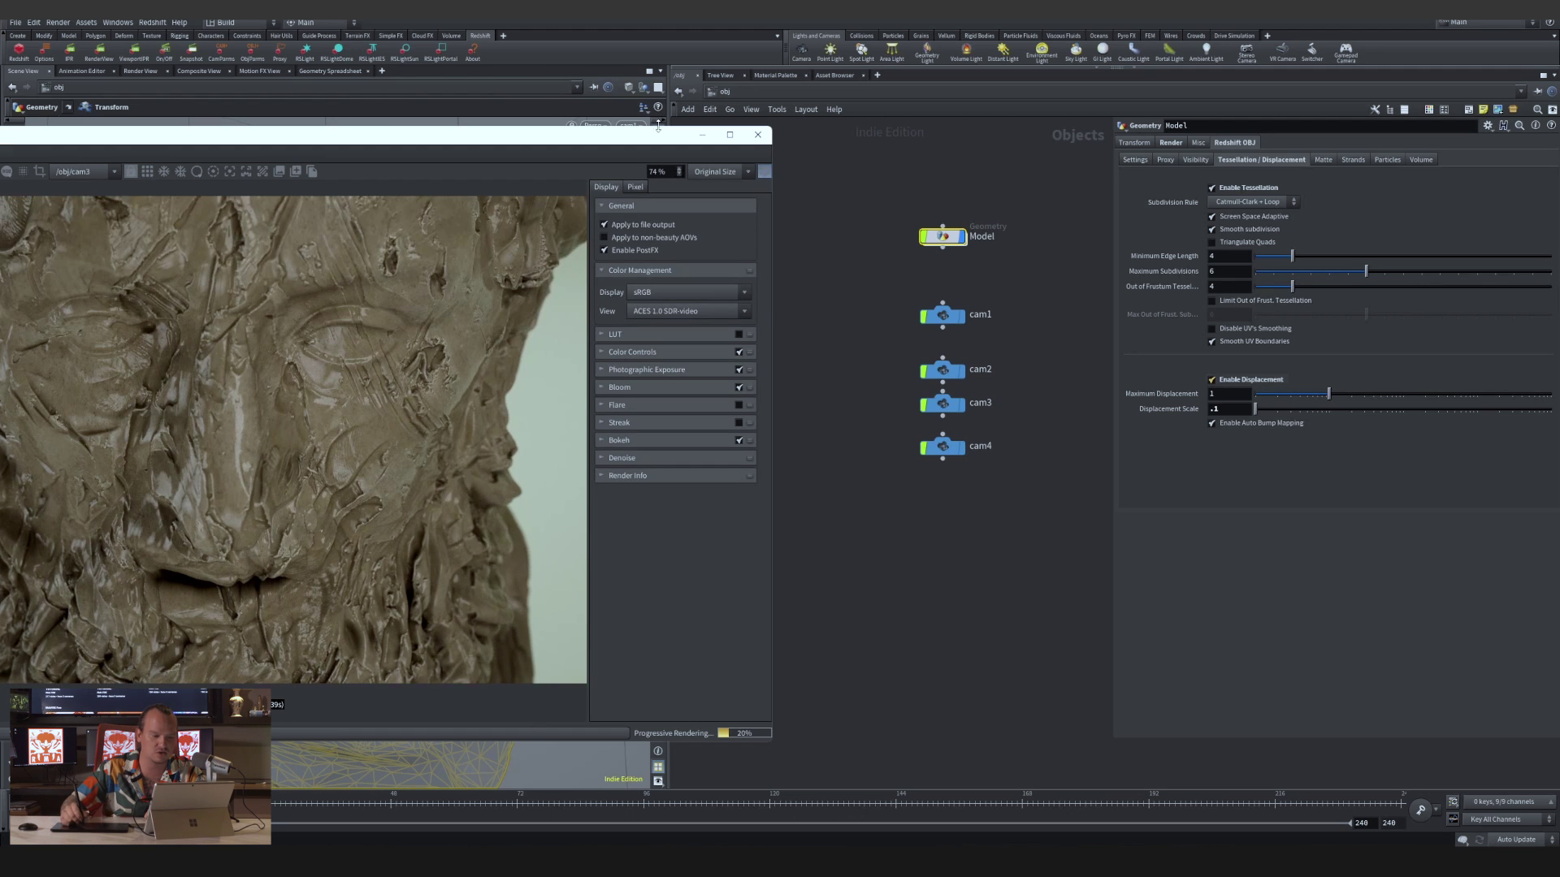
{"action": "left_click_drag", "start_coordinate": [655, 140], "coordinate": [697, 138]}
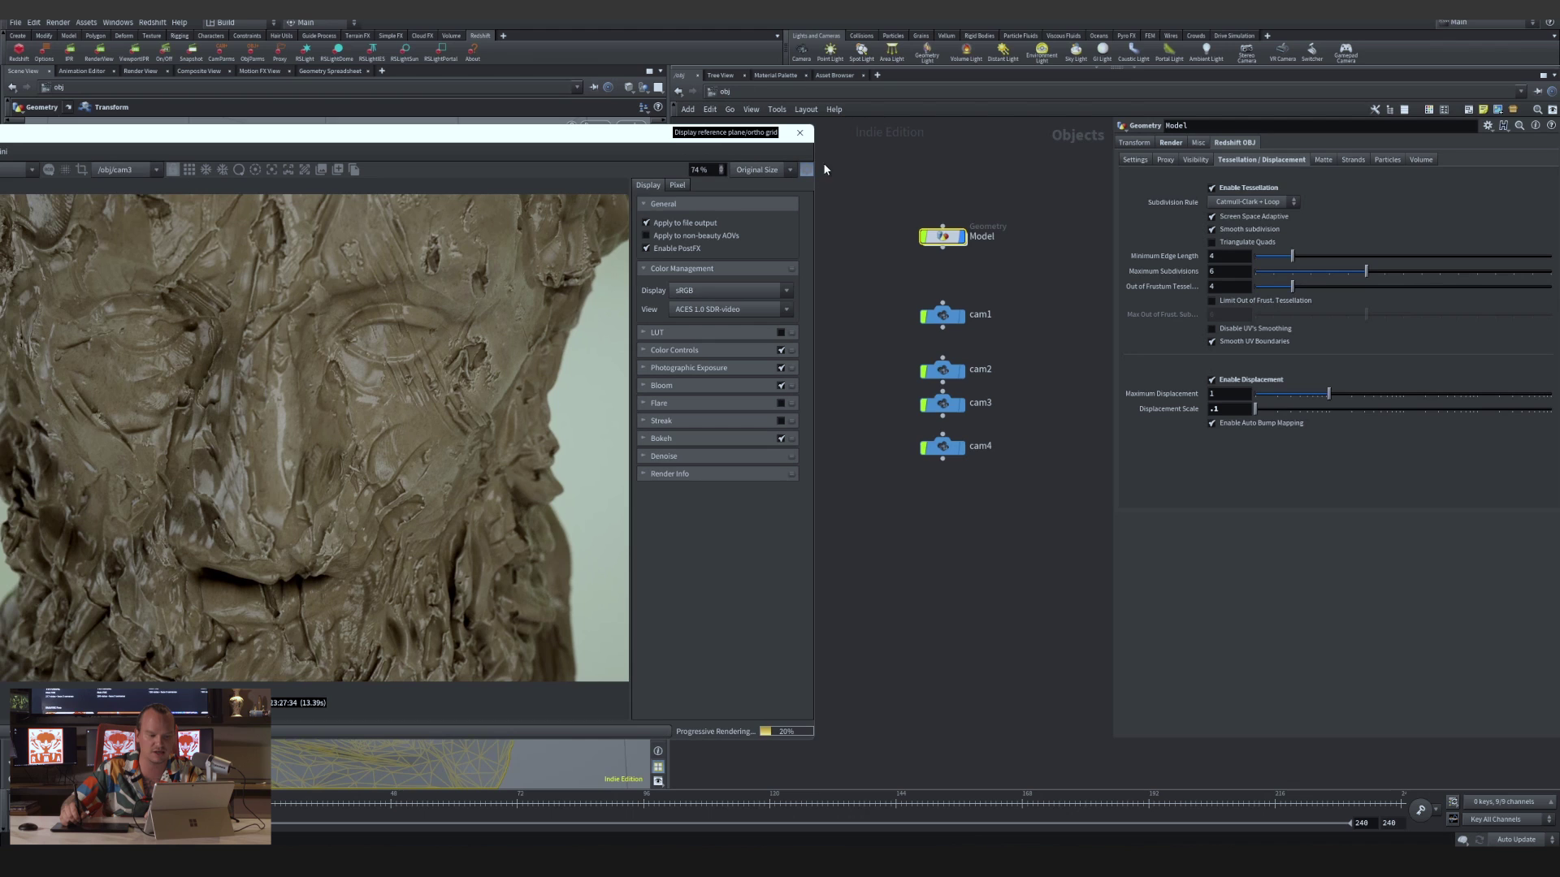